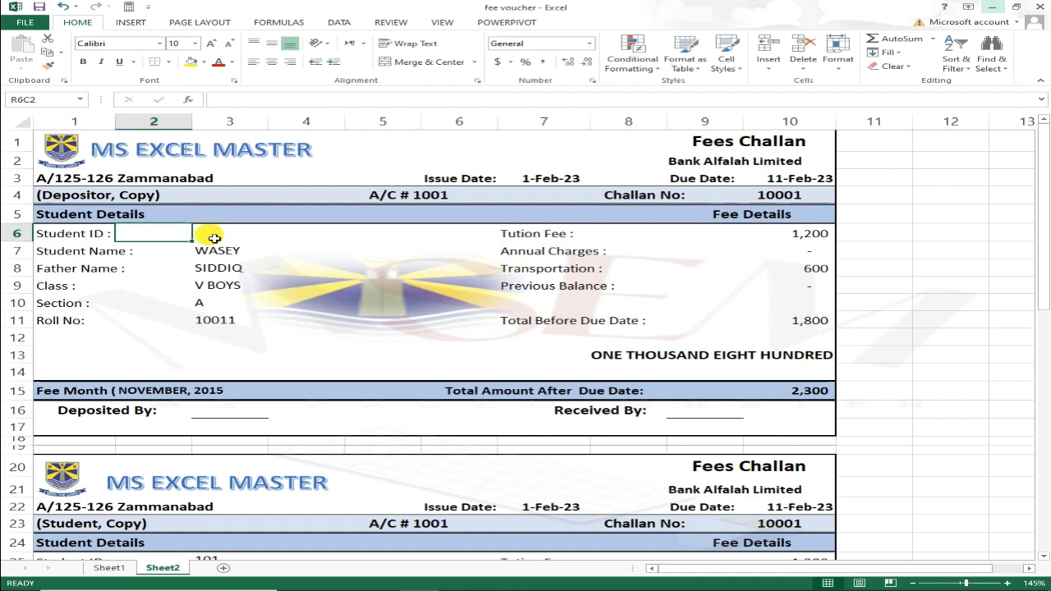
Show the Review tools and look over the challan's Student Name field.
left_click(401, 21)
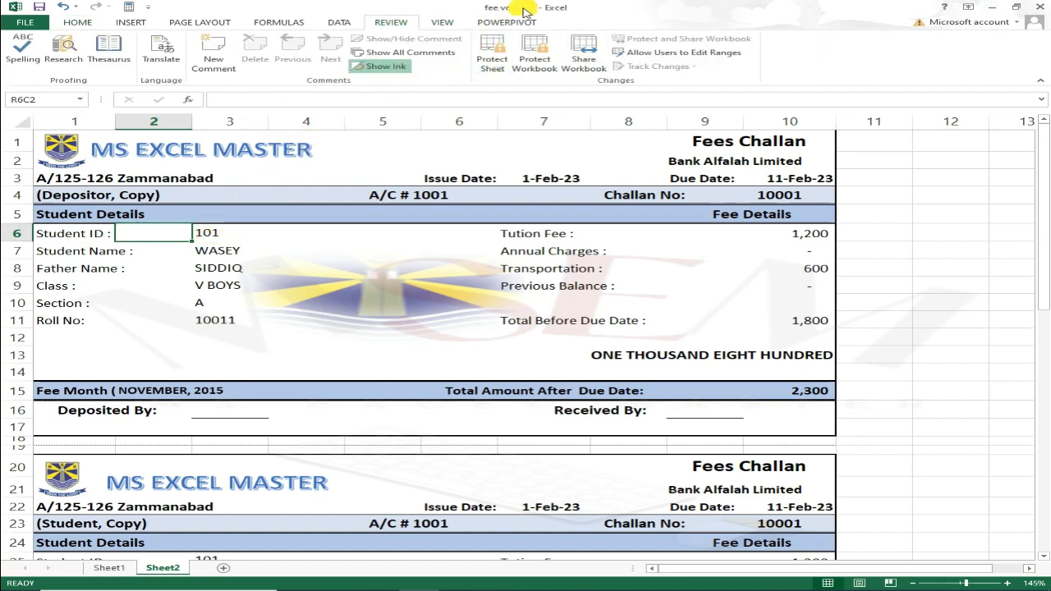
left_click(70, 255)
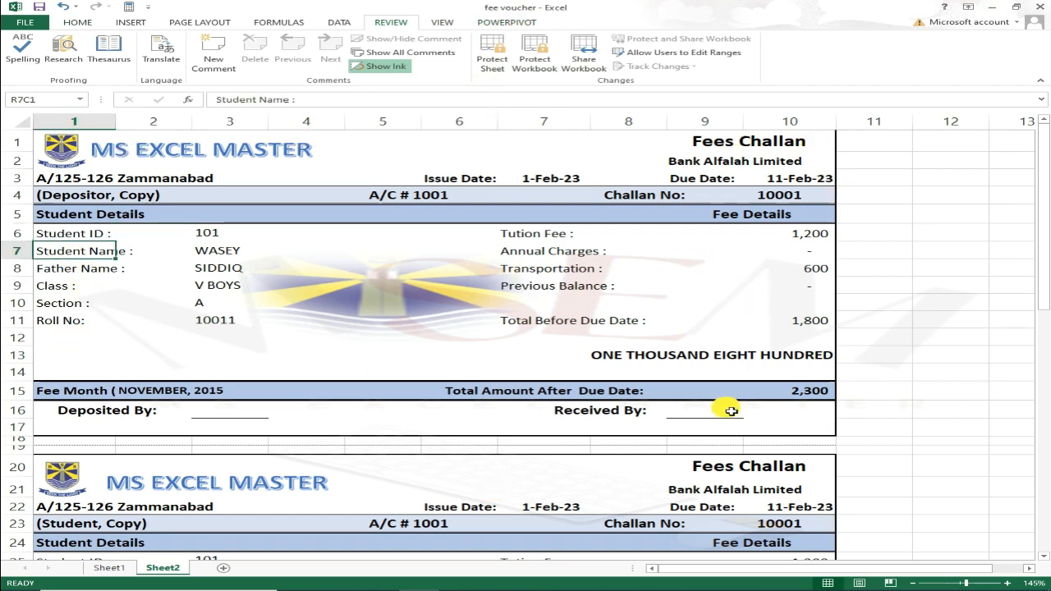
scroll(725, 421, "down", 1)
scroll(234, 359, "up", 1)
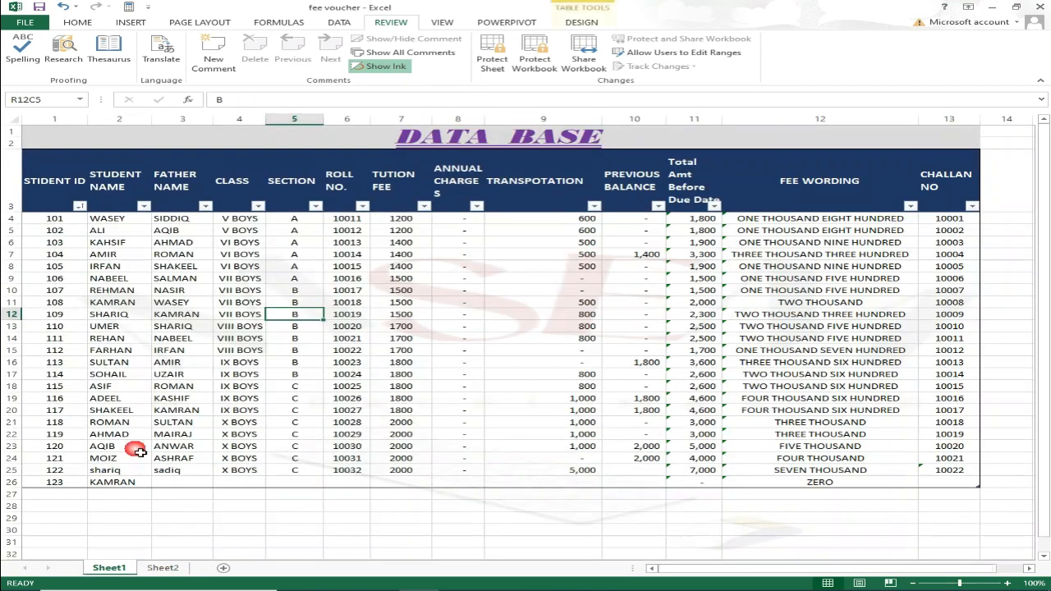
Glance at the Sheet1 DATA BASE of students, then return to the Sheet2 fee challan.
left_click(115, 567)
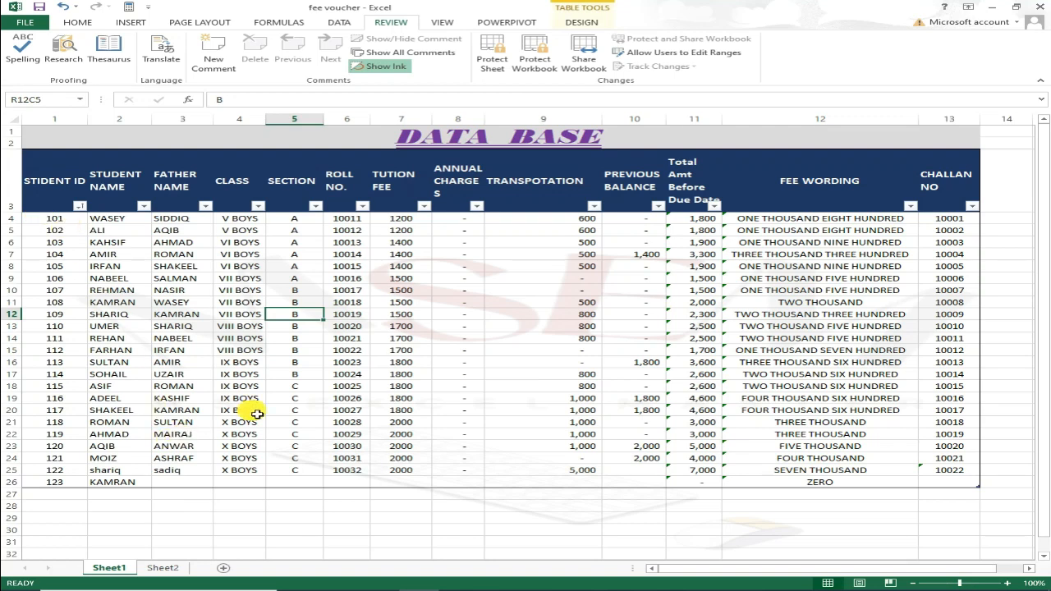
left_click(164, 568)
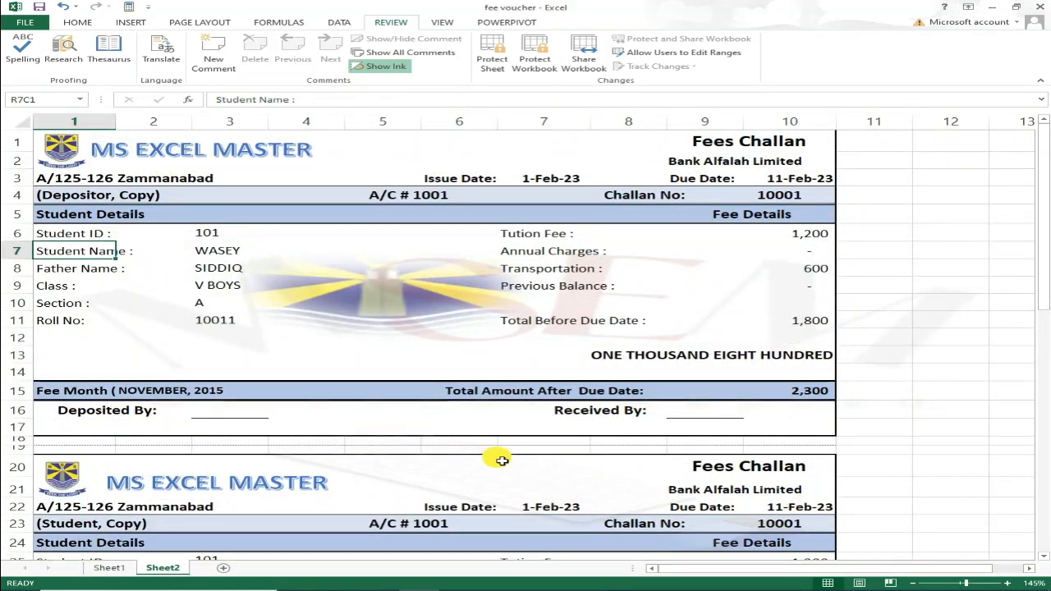
left_click(106, 233)
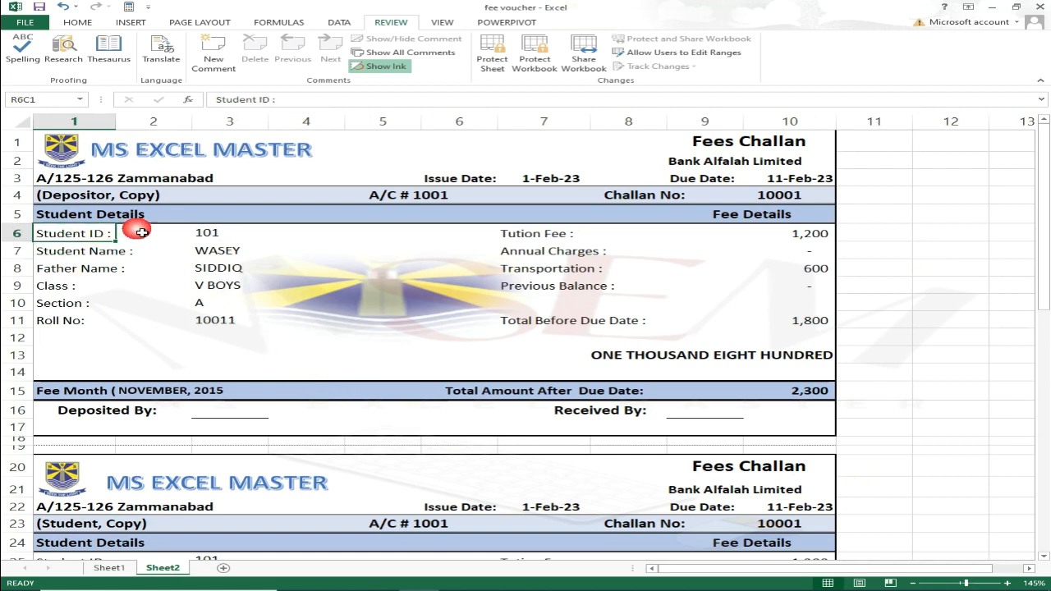
Pick Student ID 104, then 110 (UMER) from the R6C3 dropdown to refresh every copy.
left_click(205, 231)
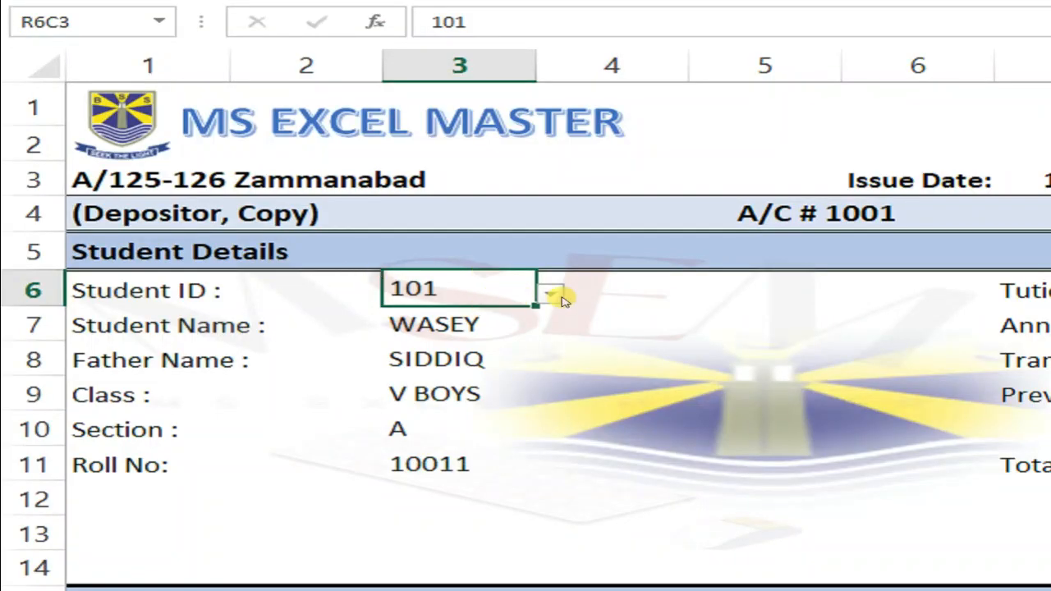
left_click(562, 297)
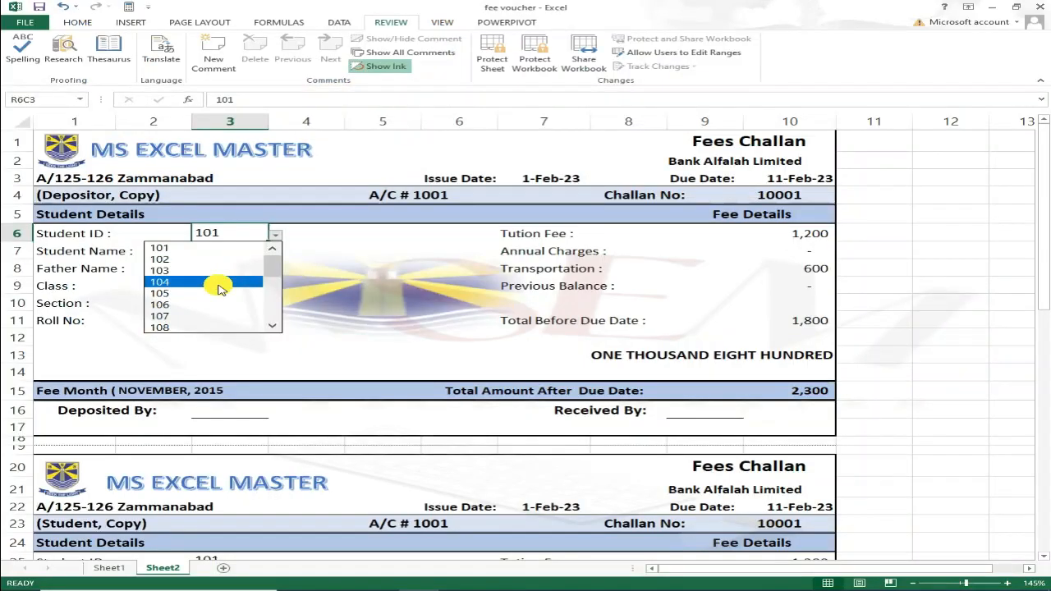
left_click(219, 283)
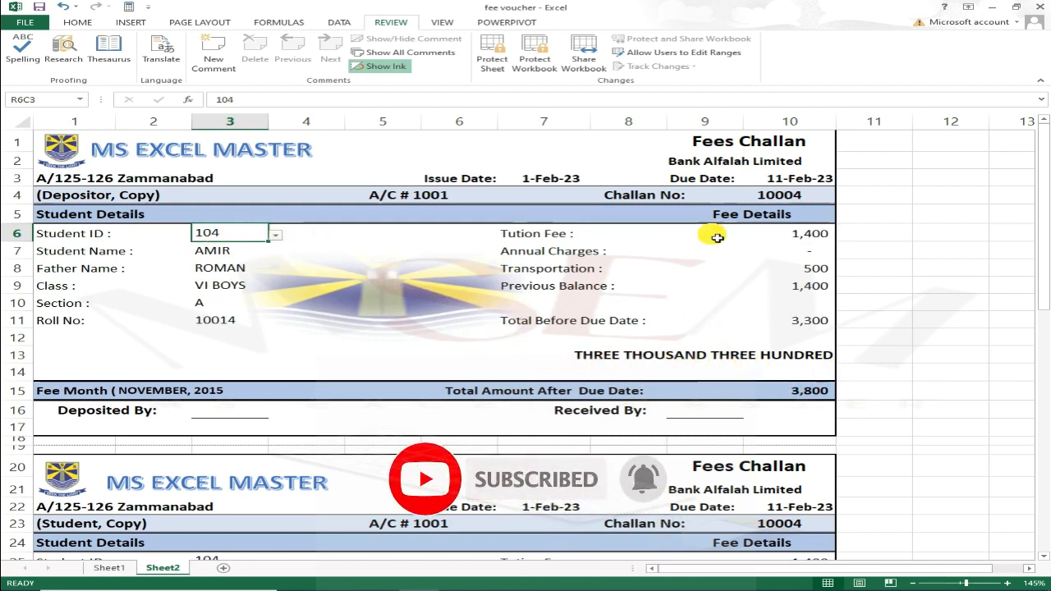
left_click(275, 238)
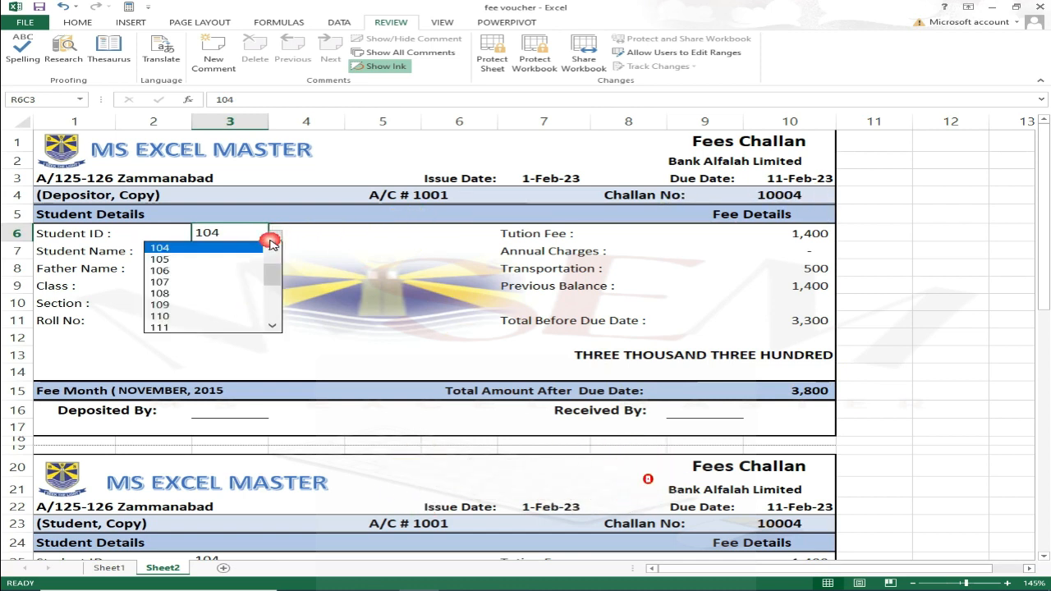
left_click(182, 316)
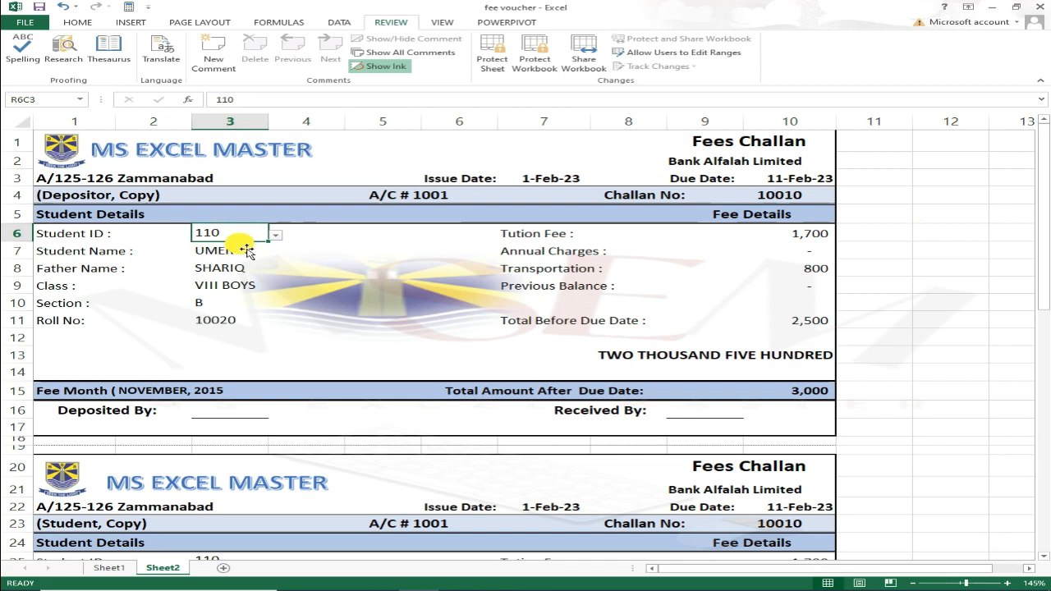
left_click(118, 253)
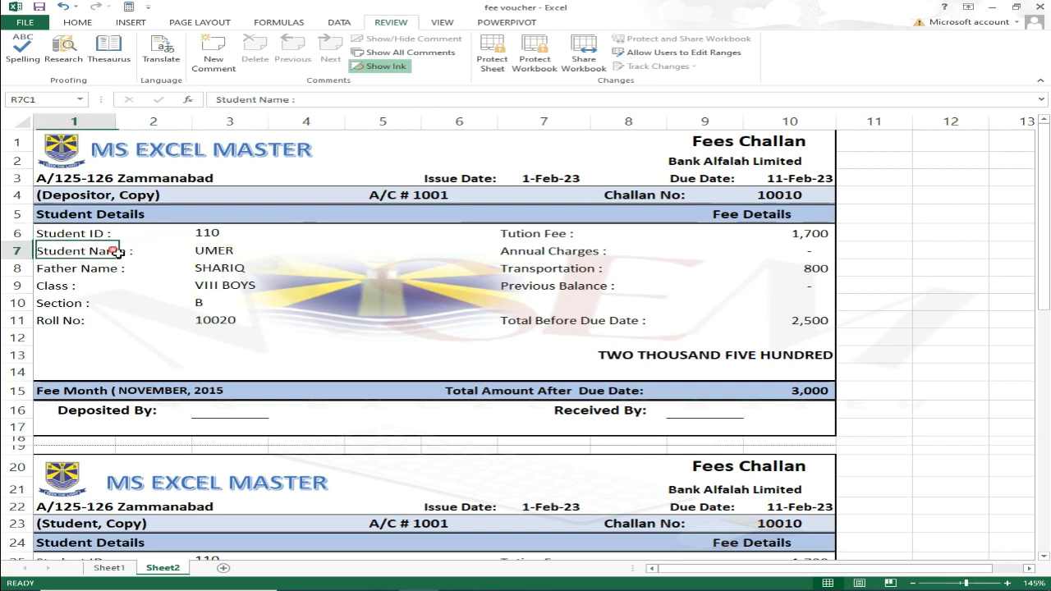
Select the student detail lookup cells and settle on the Class value cell R9C3.
left_click(237, 254)
key("shift+Down")
key("shift+Down")
key("shift+Down")
key("shift+Down")
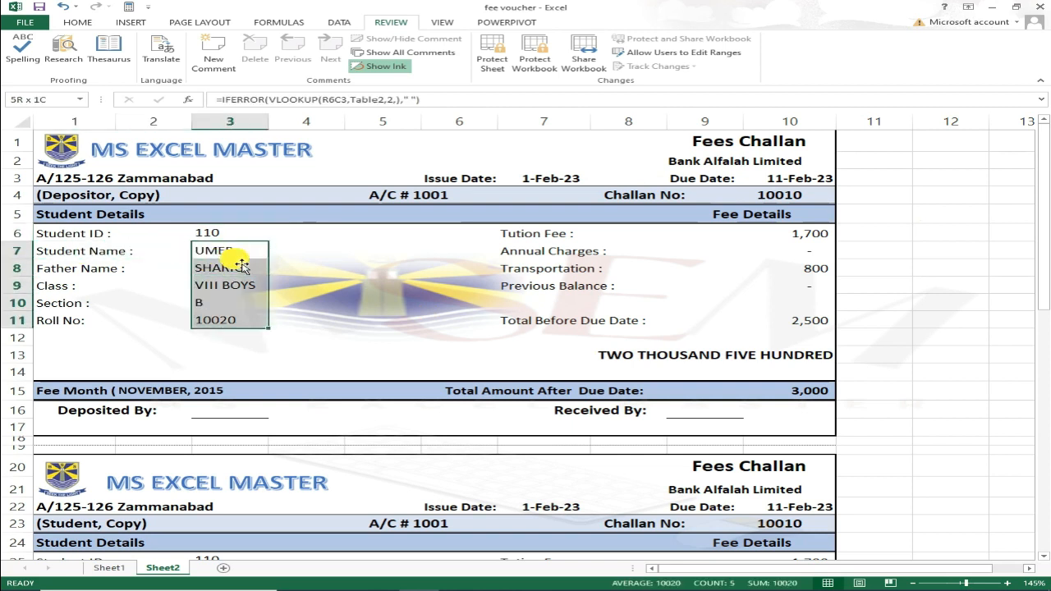
key("shift+Right")
key("shift+Right")
key("shift+Right")
key("shift+Right")
key("shift+Right")
key("shift+Right")
key("shift+Right")
key("shift+Down")
key("shift+Down")
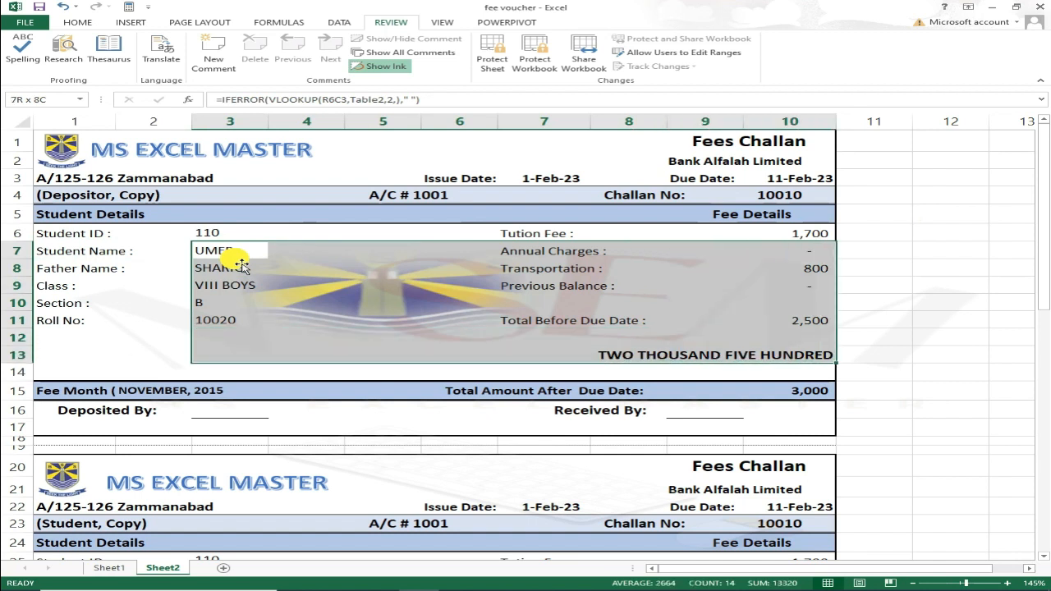
key("shift+Right")
key("shift+Left")
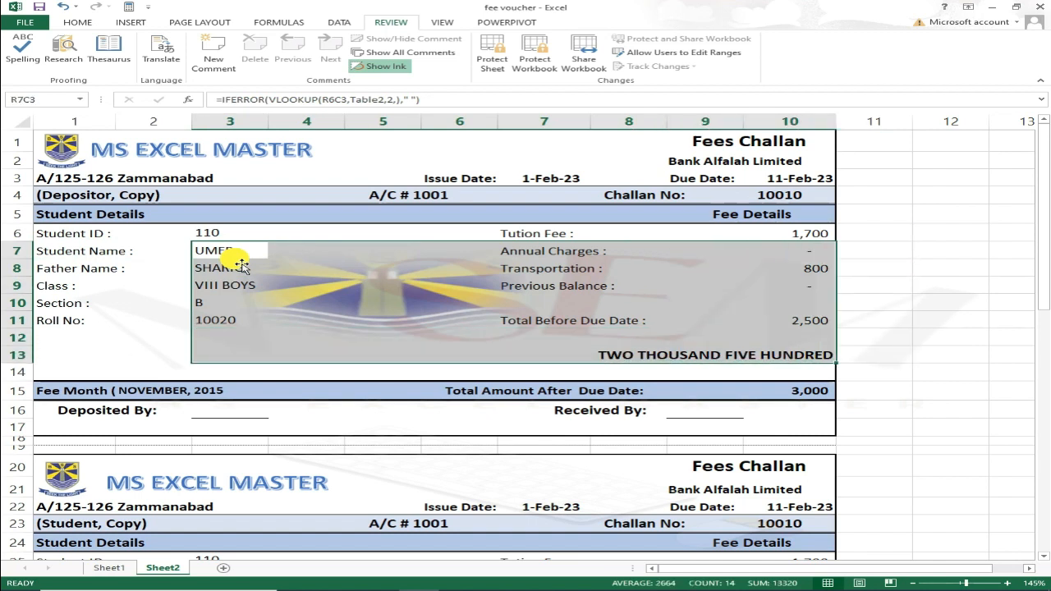
left_click(241, 266)
key("Down")
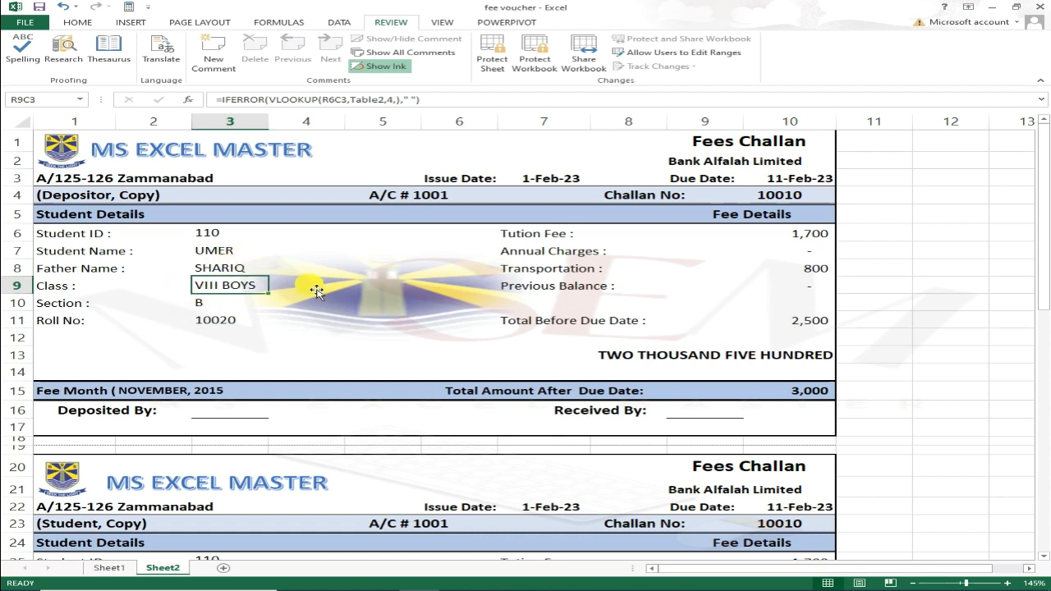
Enter DFSDF for Class and DDF for Section, then check the Student and Bank copies.
type("DFSDF")
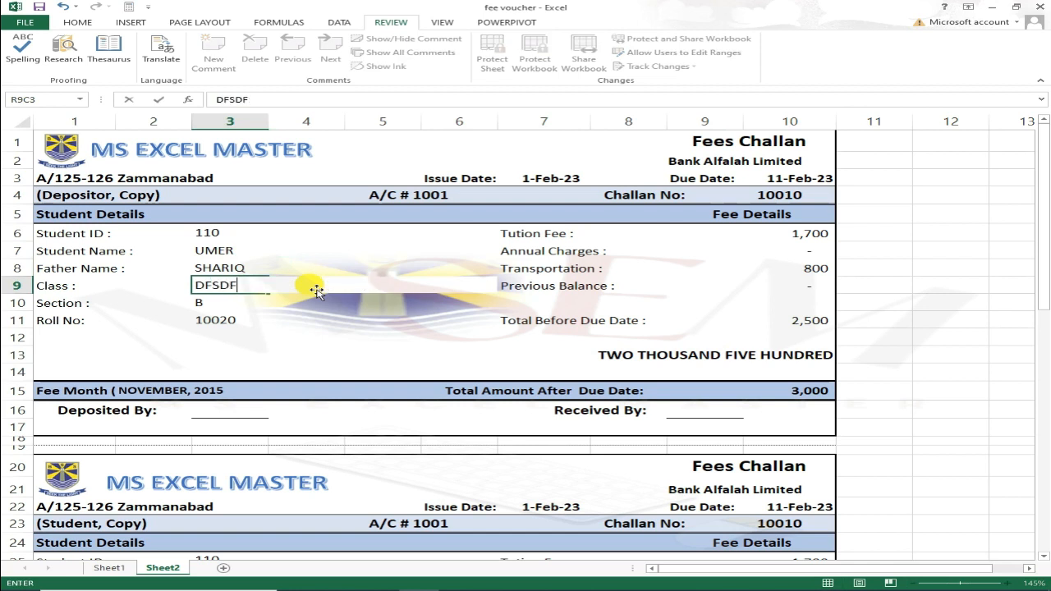
key("Return")
type("DDF")
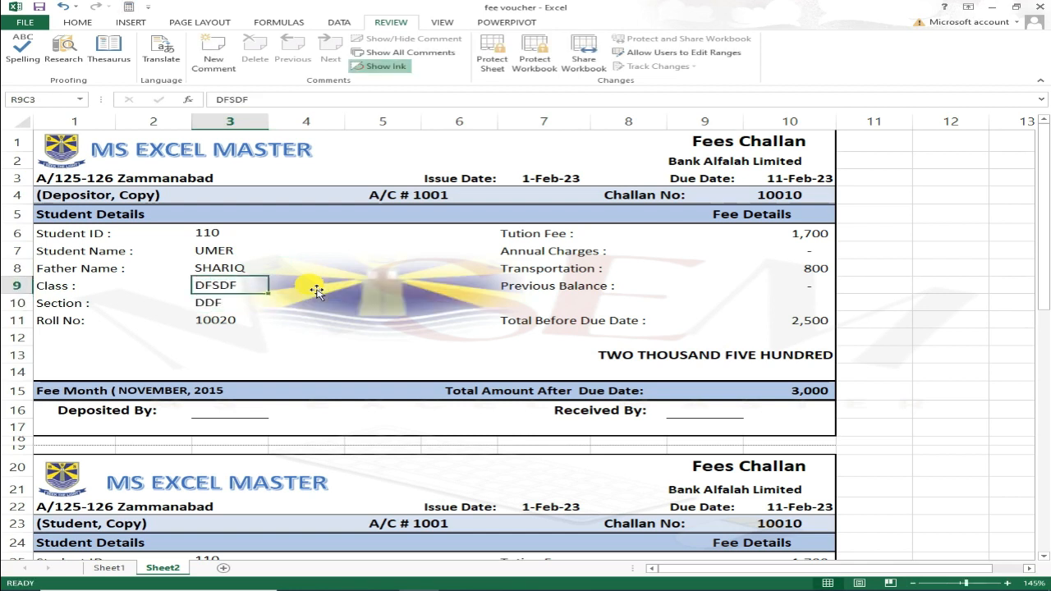
key("ctrl+Return")
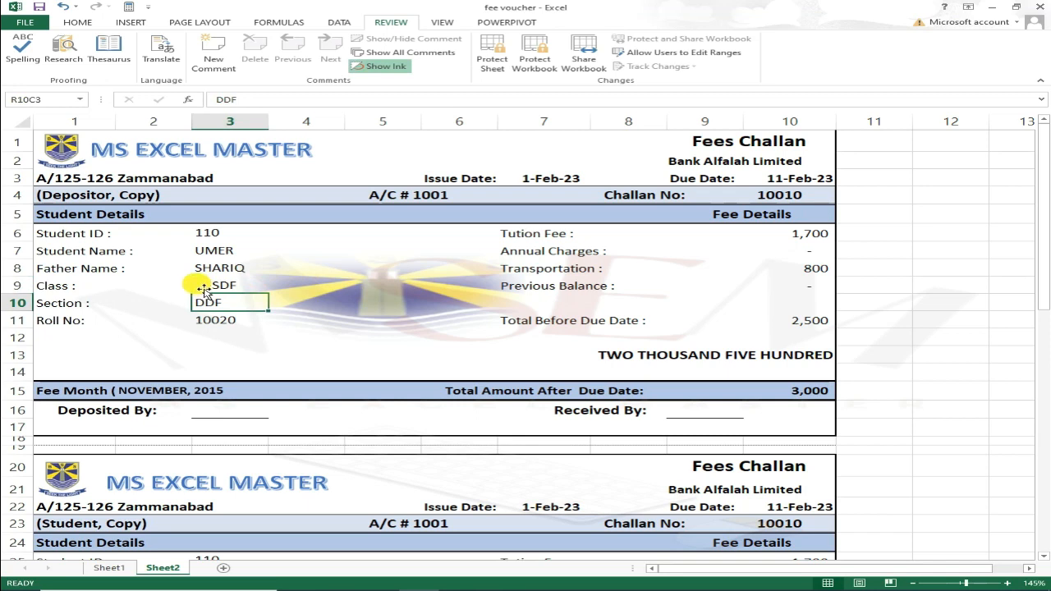
scroll(203, 318, "down", 4)
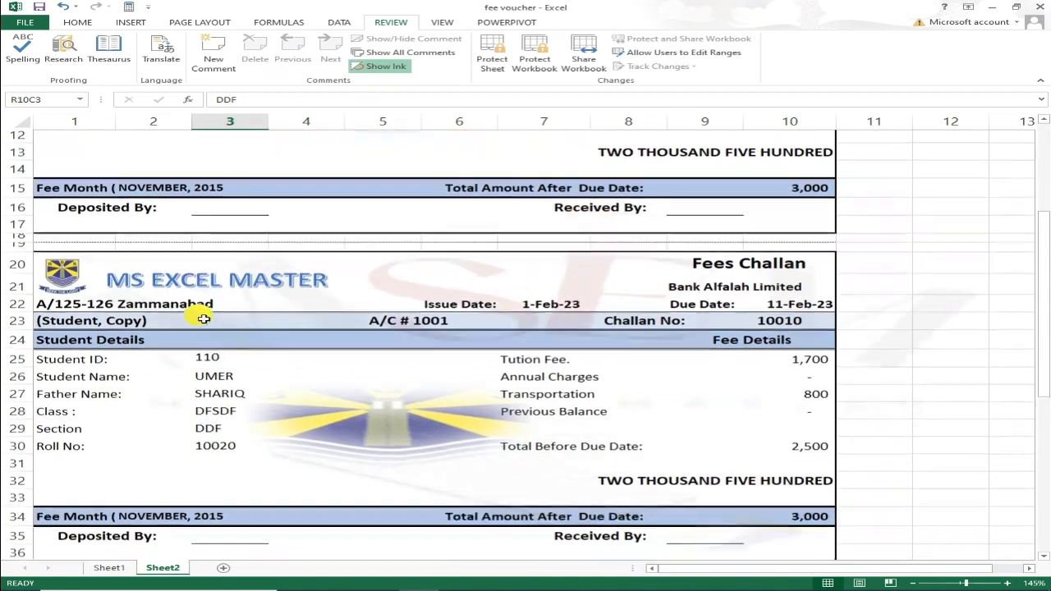
scroll(257, 386, "down", 3)
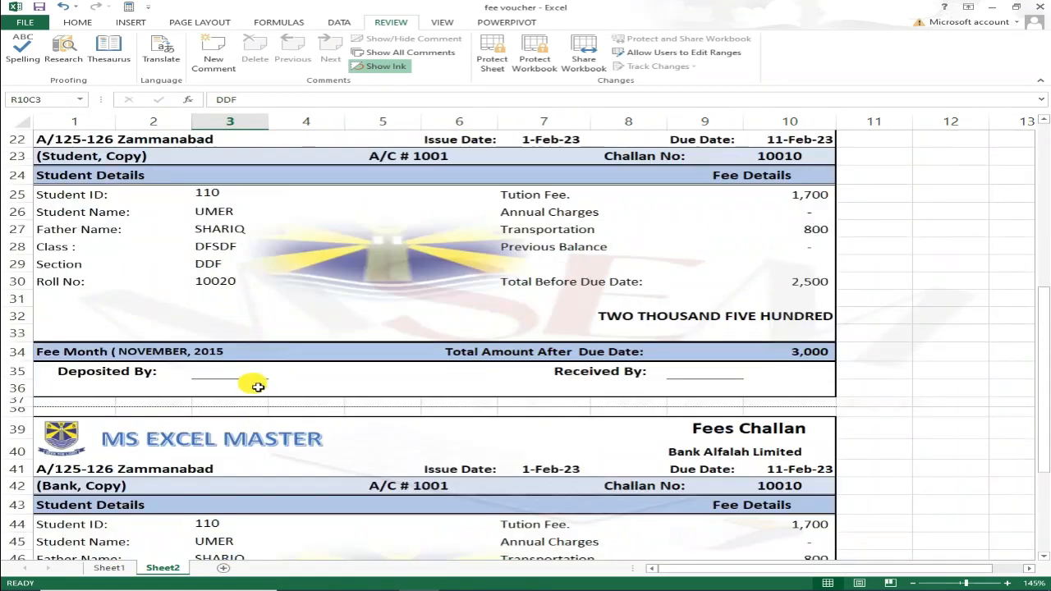
scroll(263, 336, "down", 3)
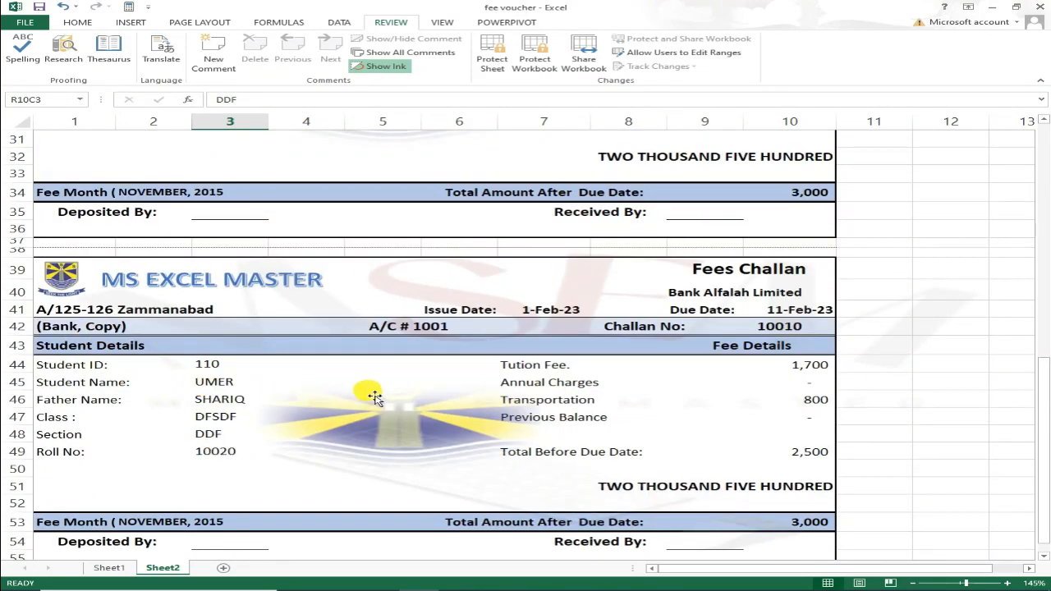
scroll(374, 397, "up", 10)
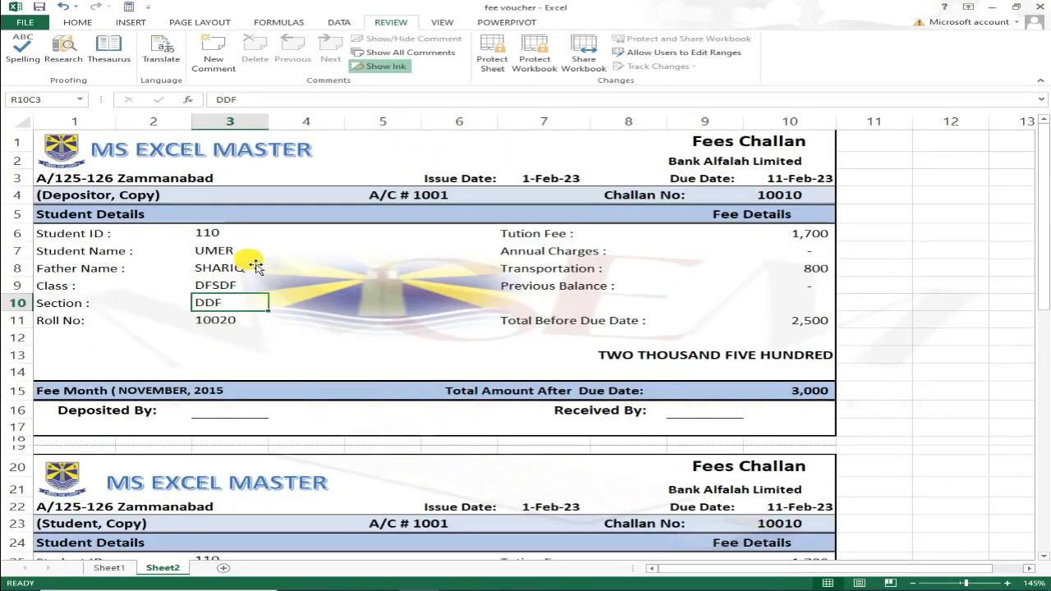
Undo the edits to restore VIII BOYS and B, then preview printing the challans.
key("ctrl+z")
key("ctrl+z")
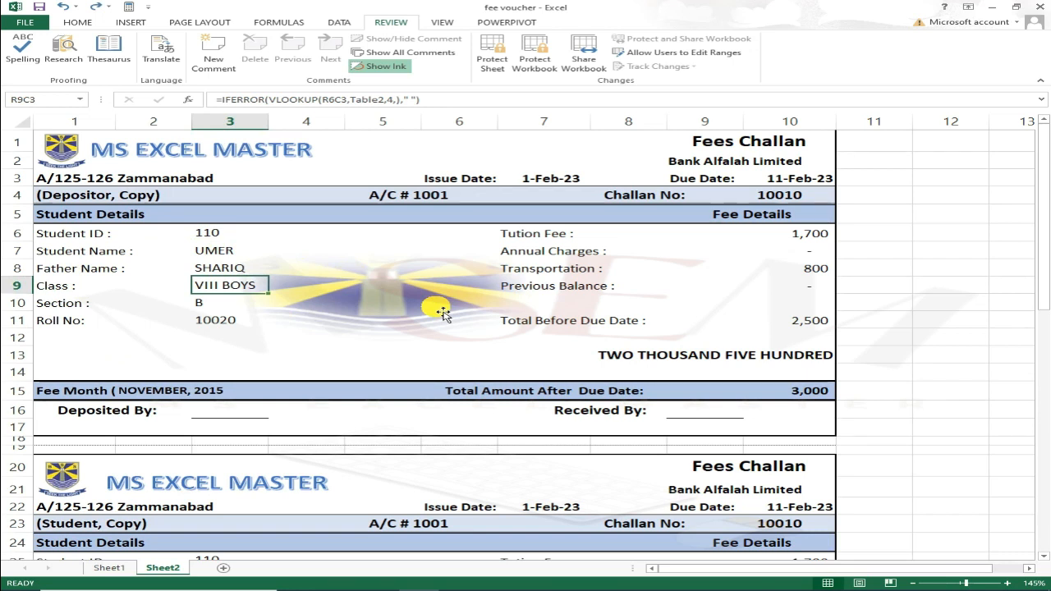
left_click(225, 234)
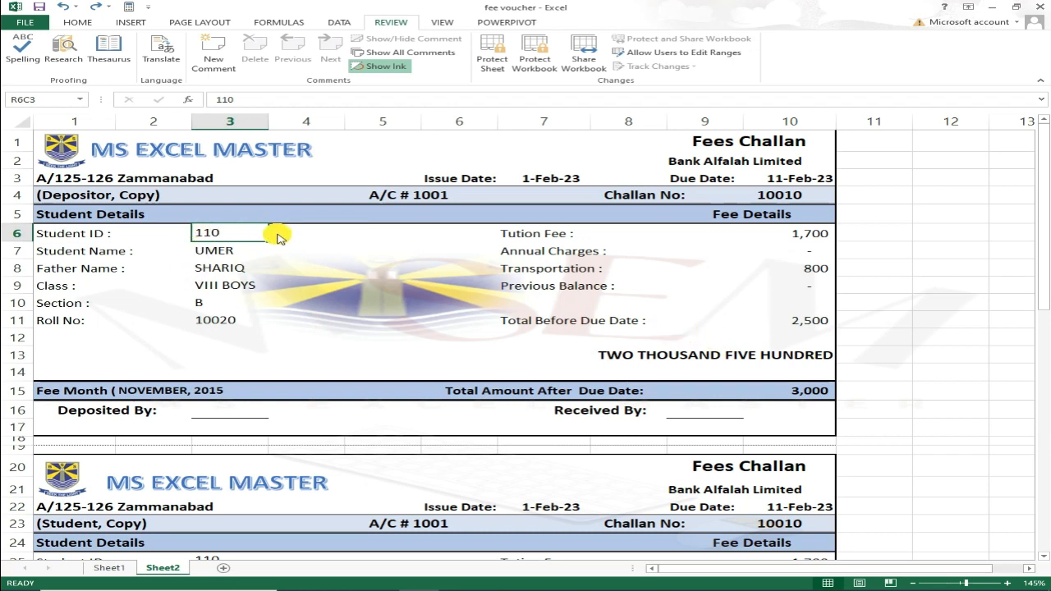
key("ctrl+p")
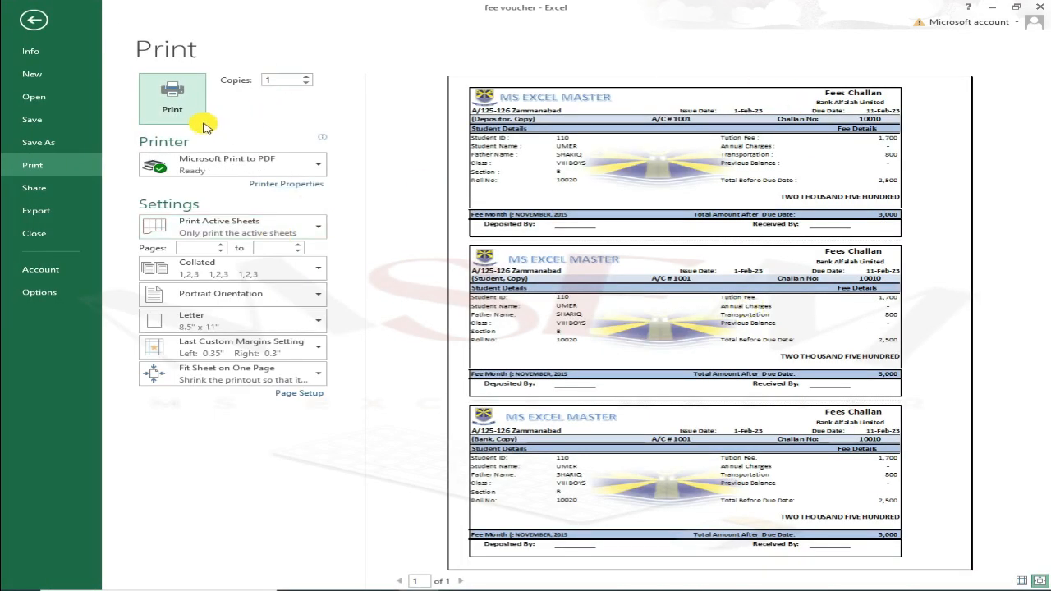
Leave the print preview and return to the fee challan worksheet.
key("Escape")
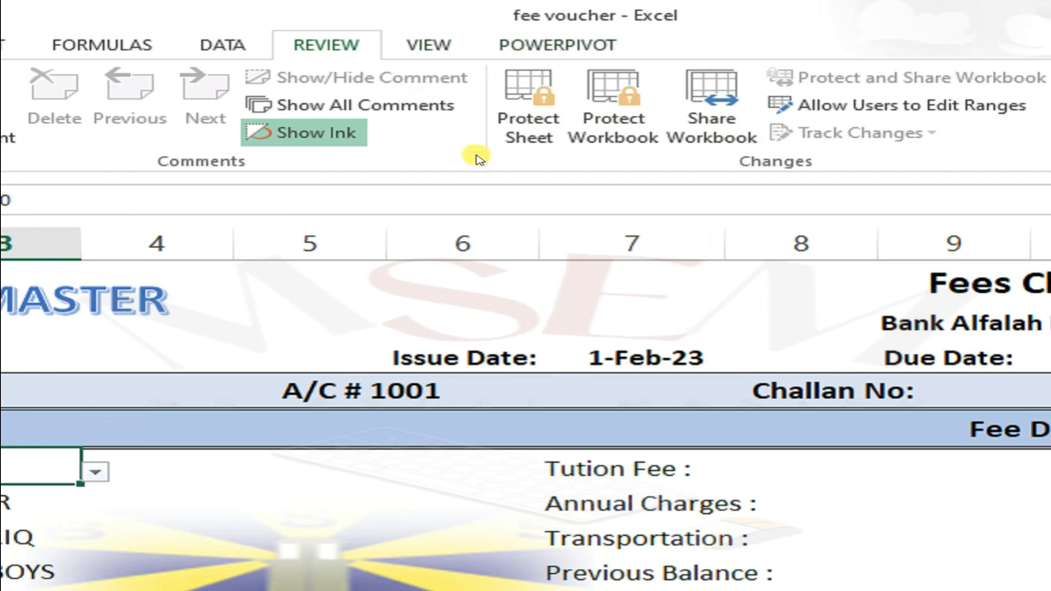
Protect Sheet2 with a password, entering it and confirming it.
left_click(529, 136)
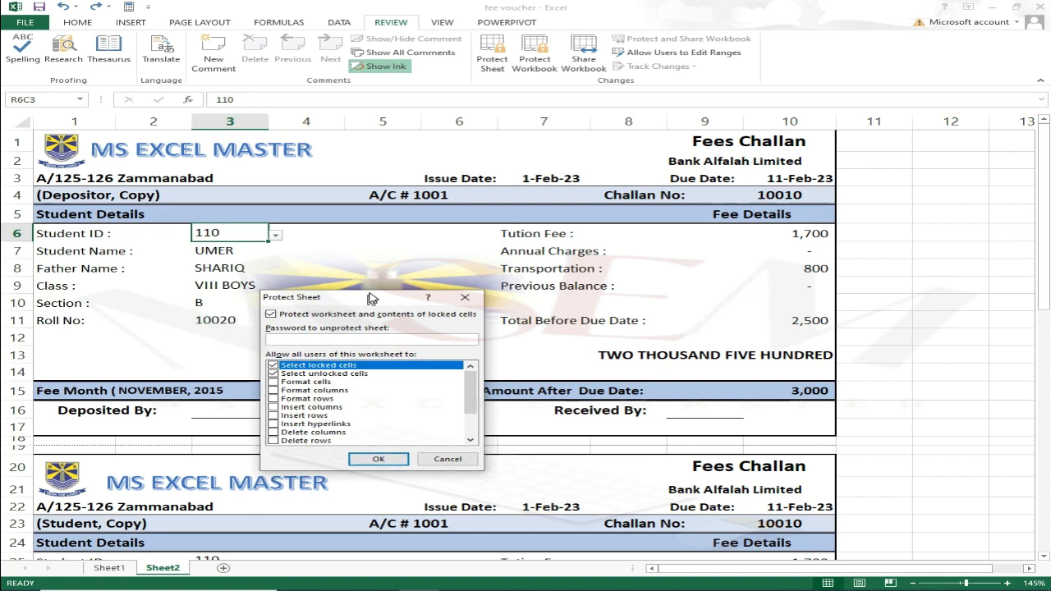
left_click_drag(372, 297, 445, 182)
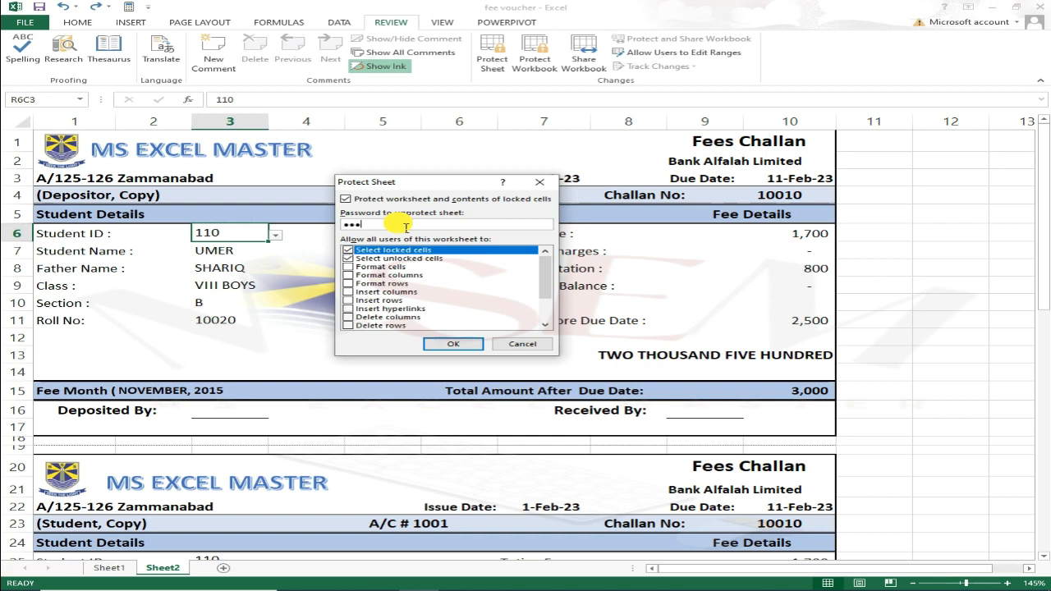
key("Return")
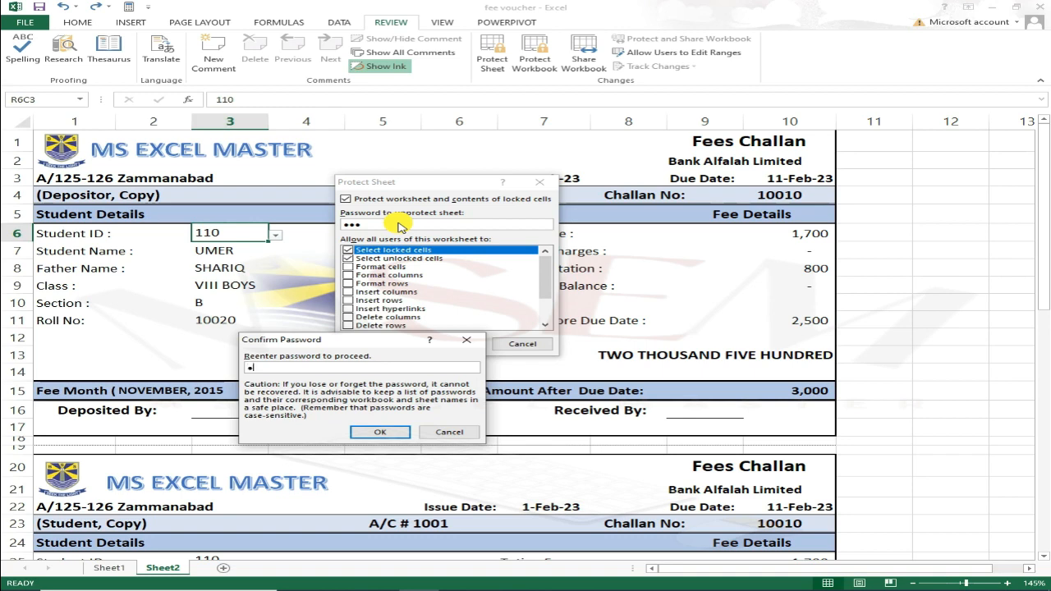
key("Return")
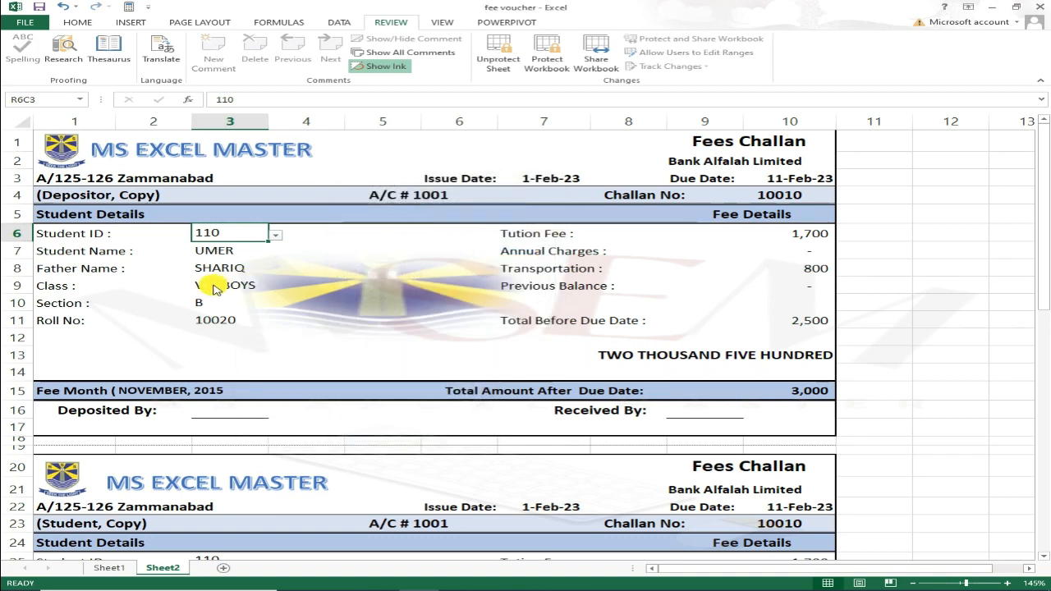
key("Delete")
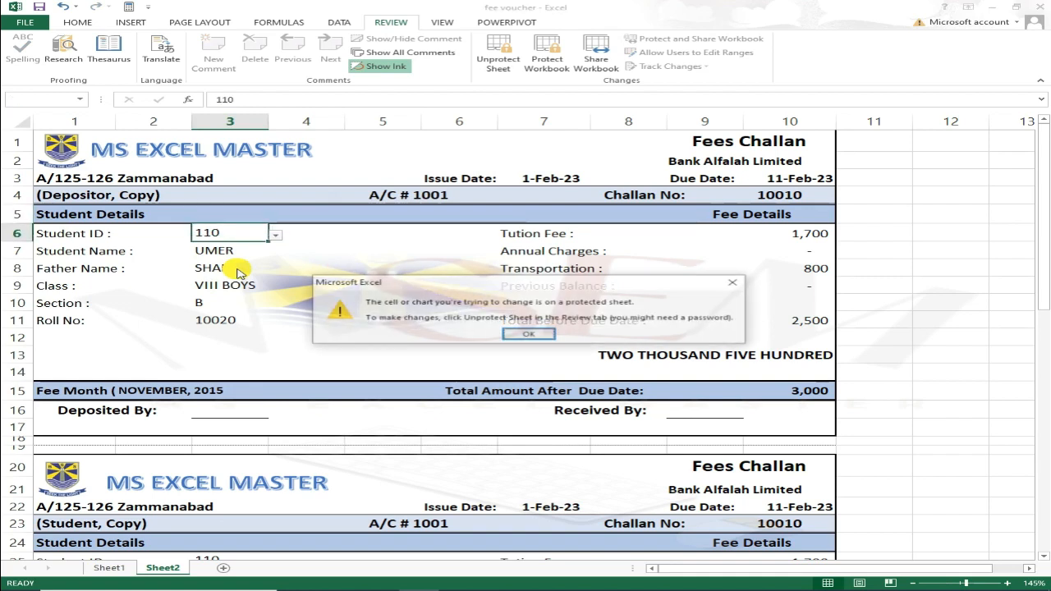
key("Return")
key("Down")
key("Down")
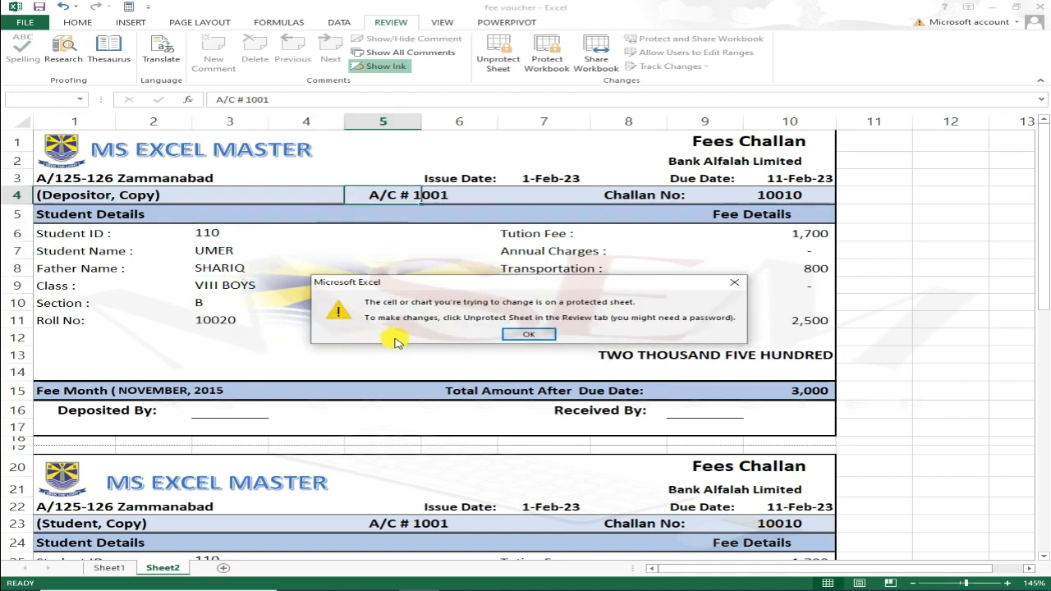
left_click(735, 282)
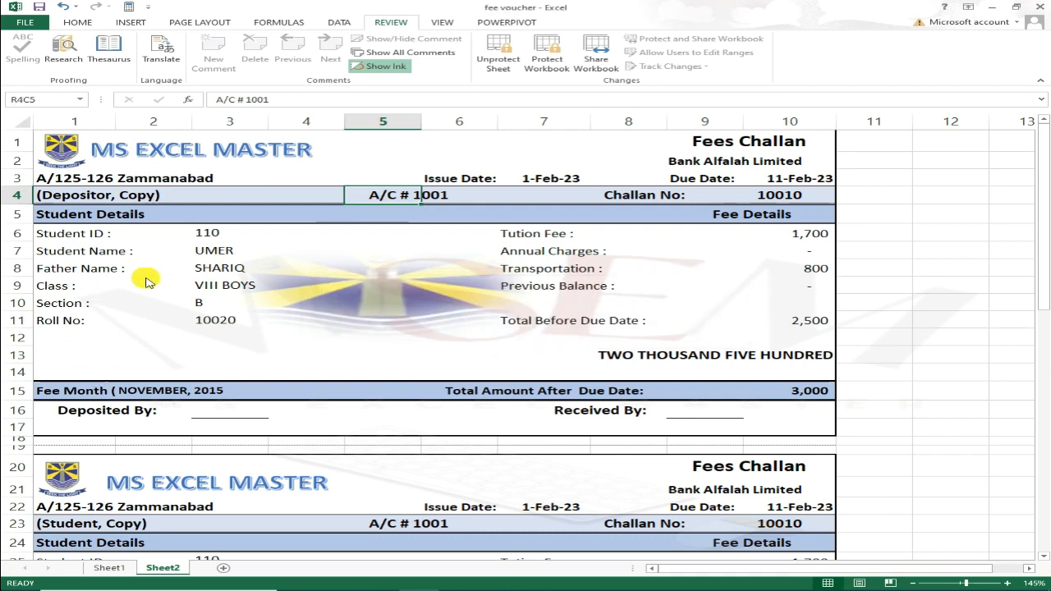
left_click(159, 235)
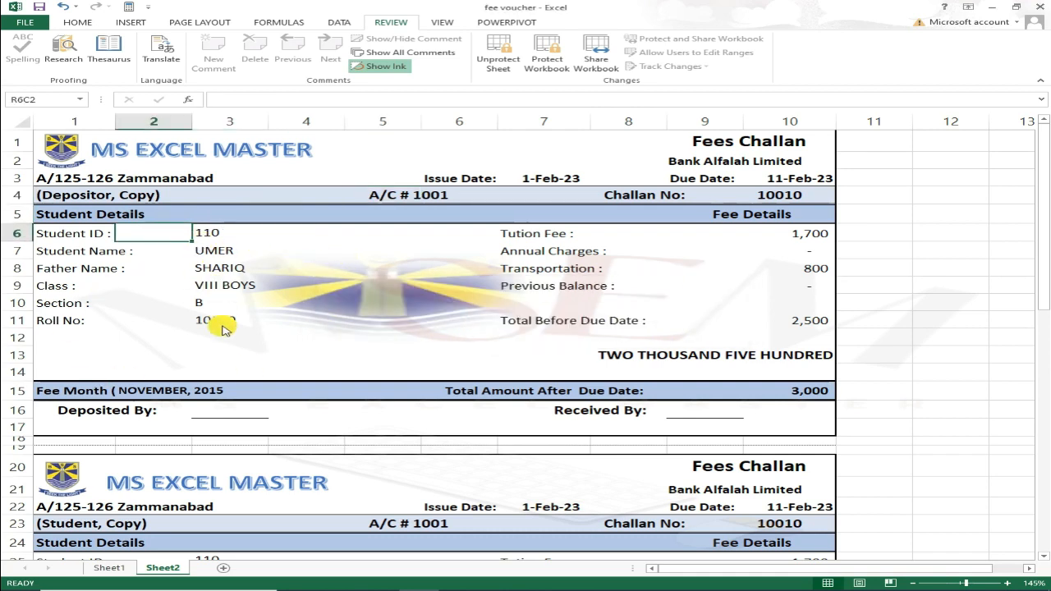
scroll(228, 324, "down", 4)
scroll(246, 329, "up", 4)
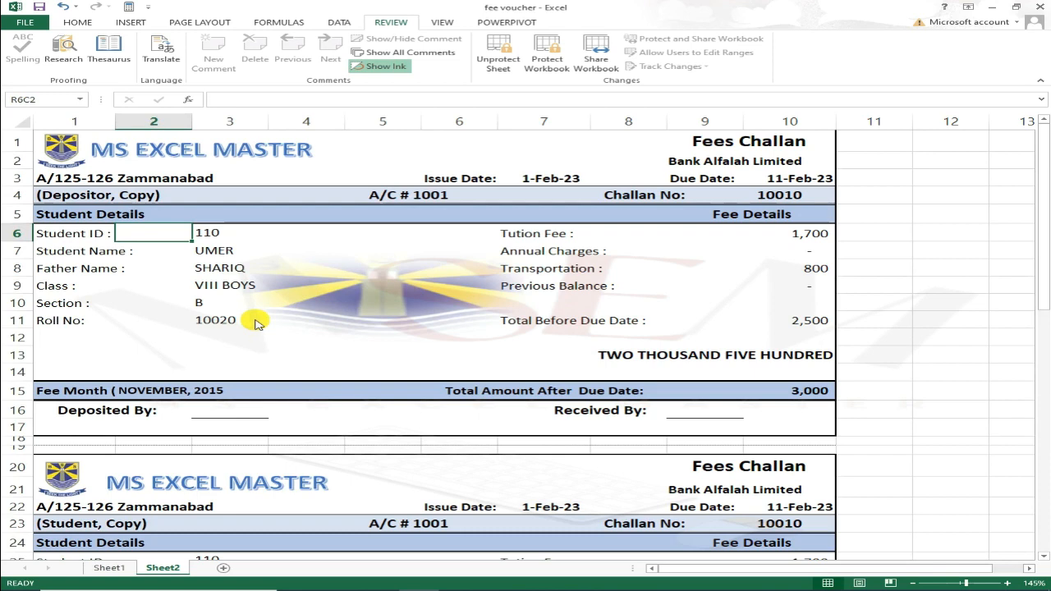
key("ctrl+p")
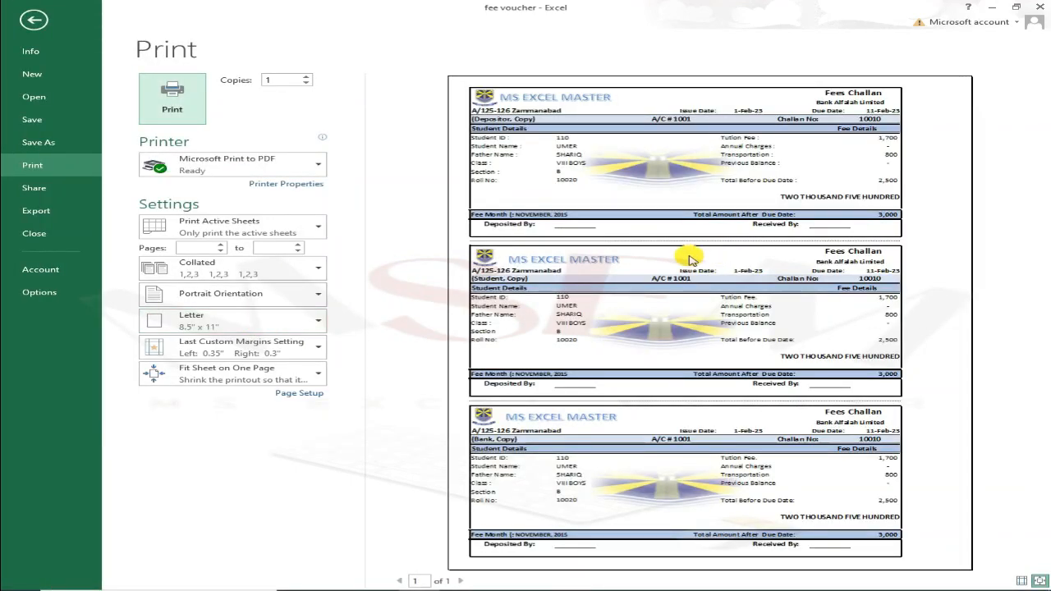
key("Escape")
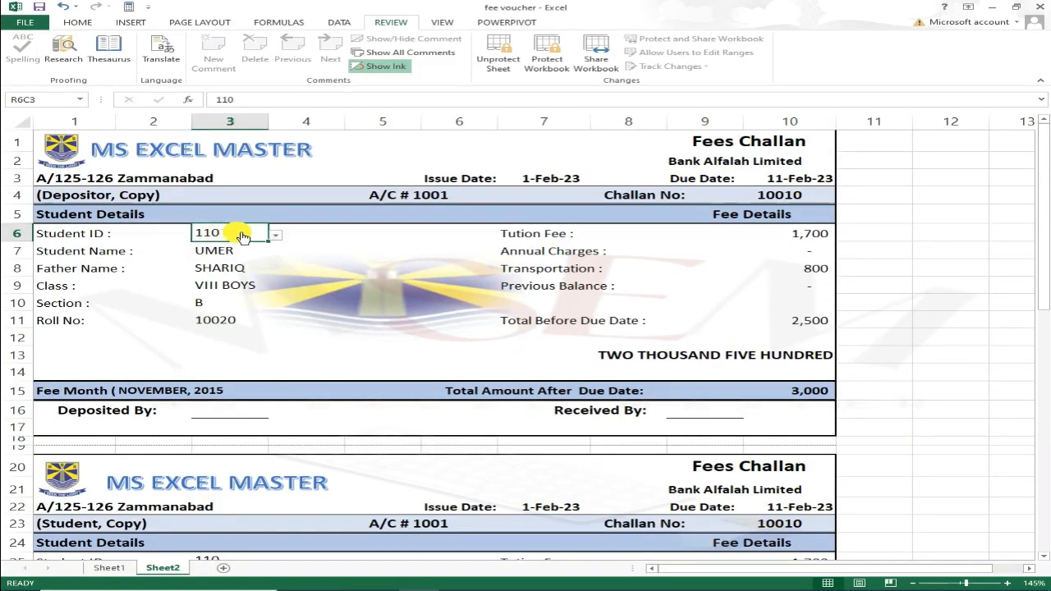
left_click(275, 235)
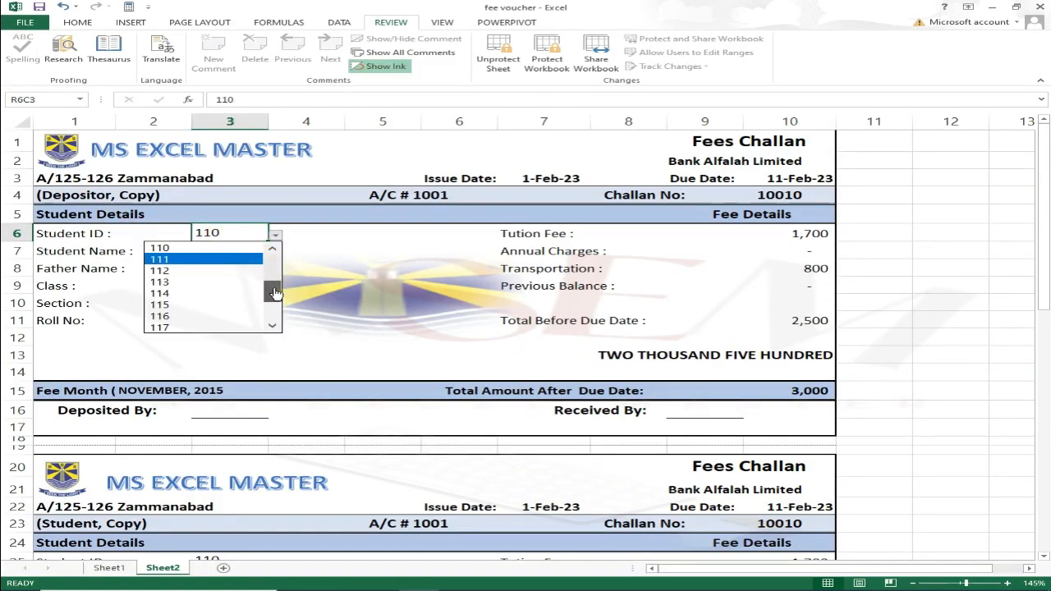
left_click_drag(270, 293, 270, 258)
left_click(211, 249)
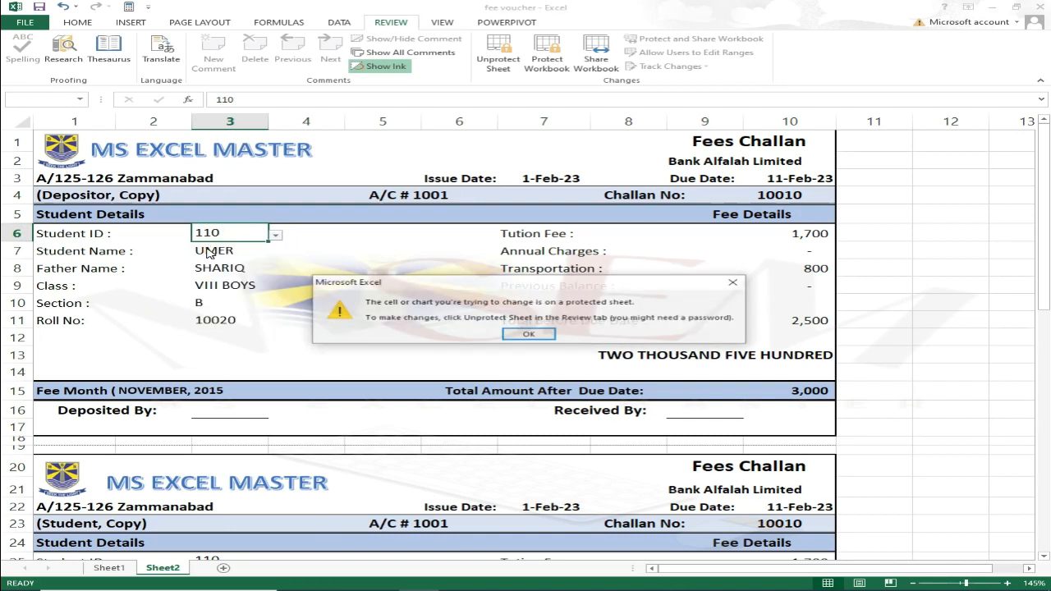
left_click(526, 334)
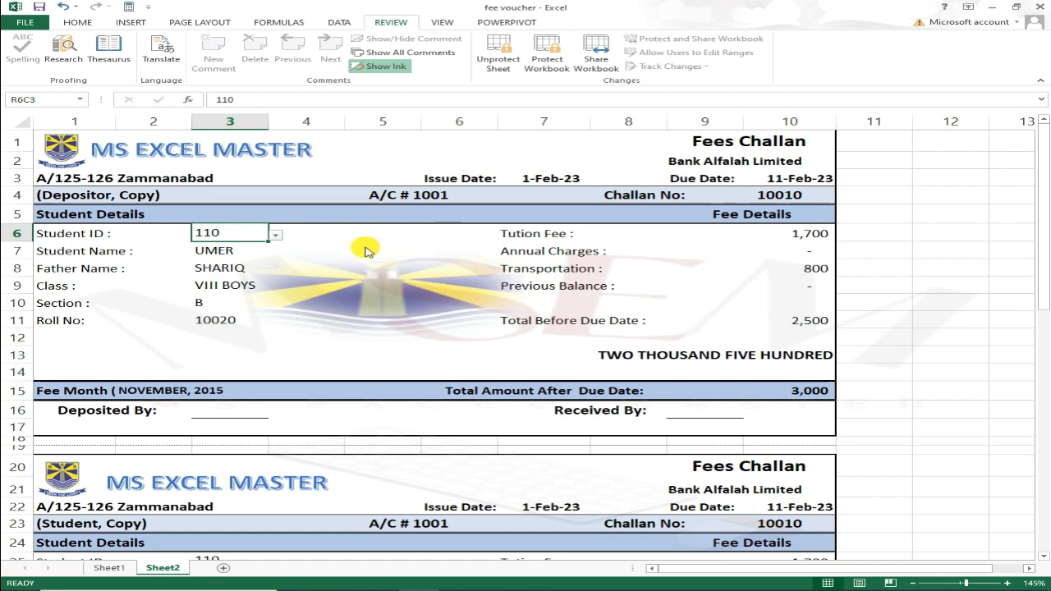
Unprotect the sheet with its password and choose Student ID 101.
left_click(495, 59)
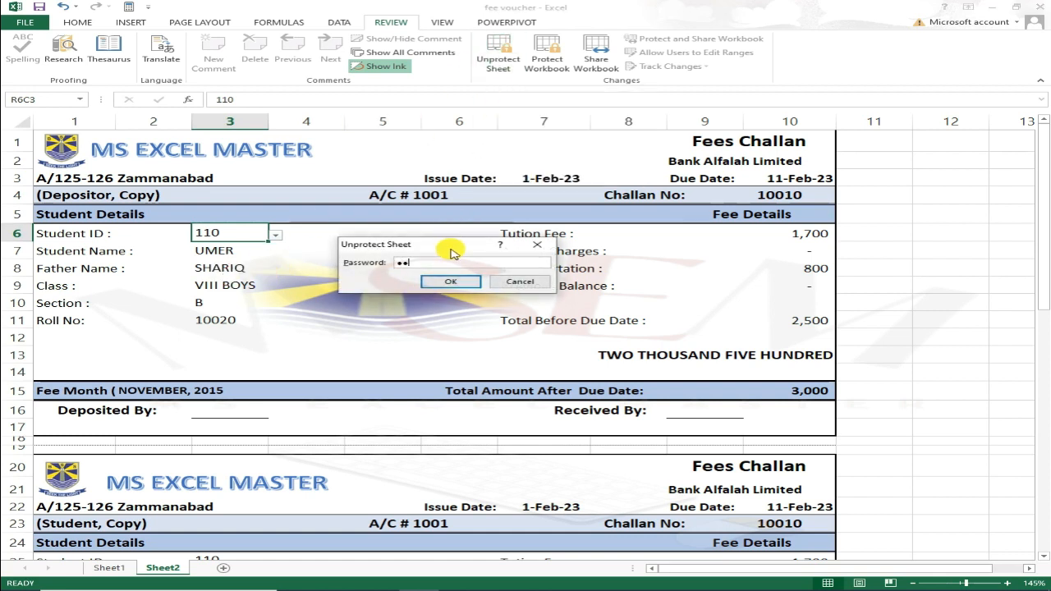
key("Return")
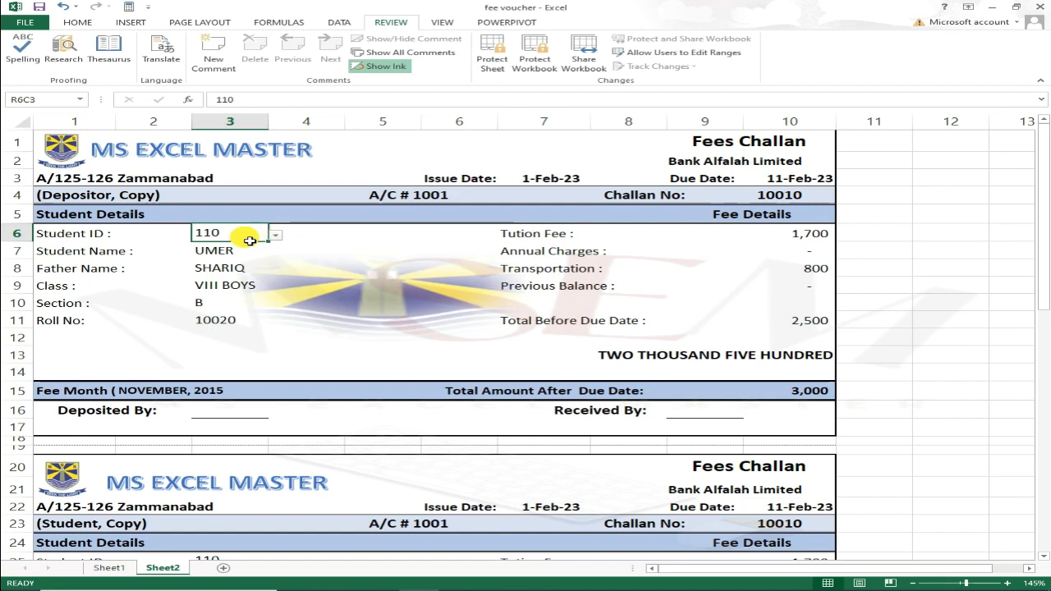
left_click(276, 236)
left_click_drag(271, 289, 271, 247)
left_click(247, 247)
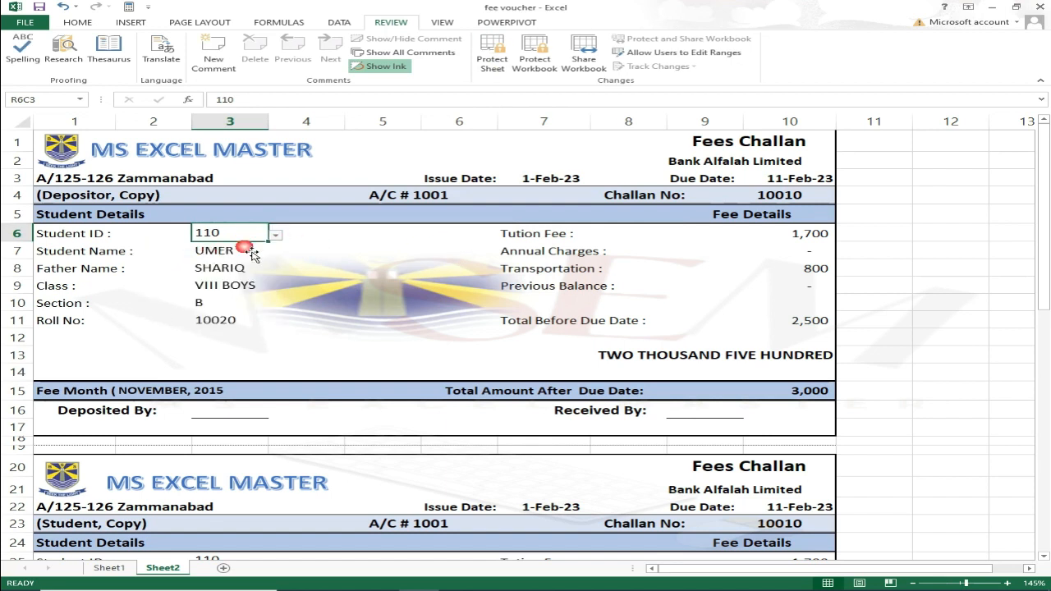
Inspect the Student Name and Father Name lookup cells, then select the entire worksheet.
left_click(233, 272)
left_click(115, 258)
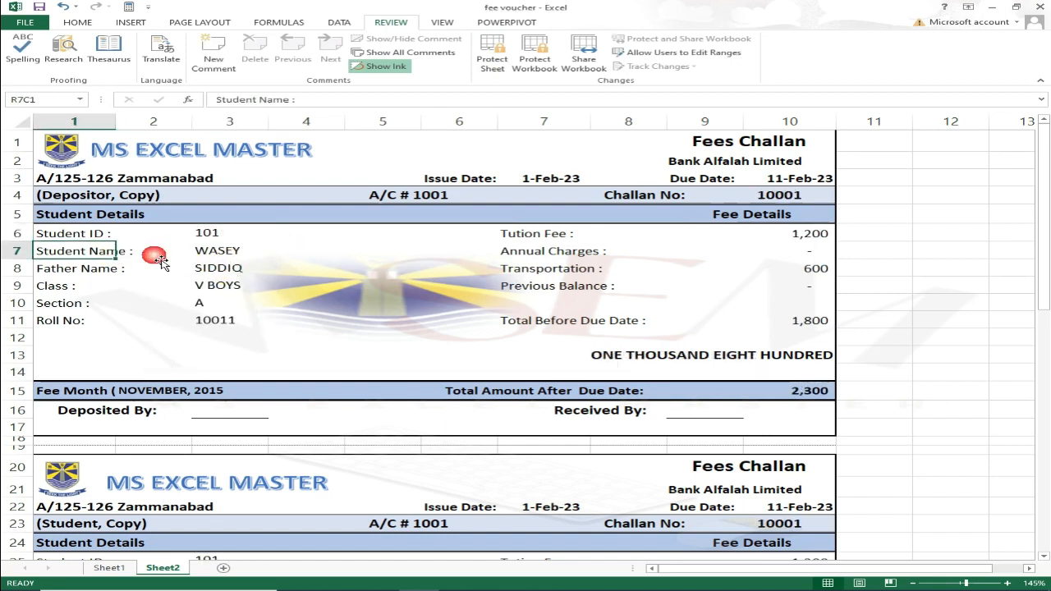
left_click(196, 256)
left_click(202, 269)
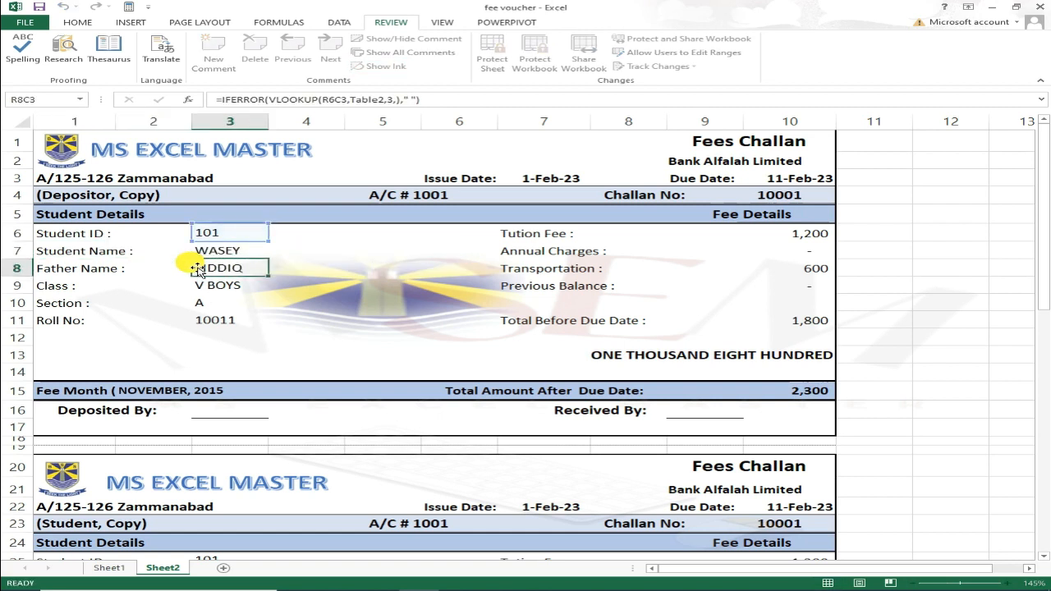
left_click(222, 236)
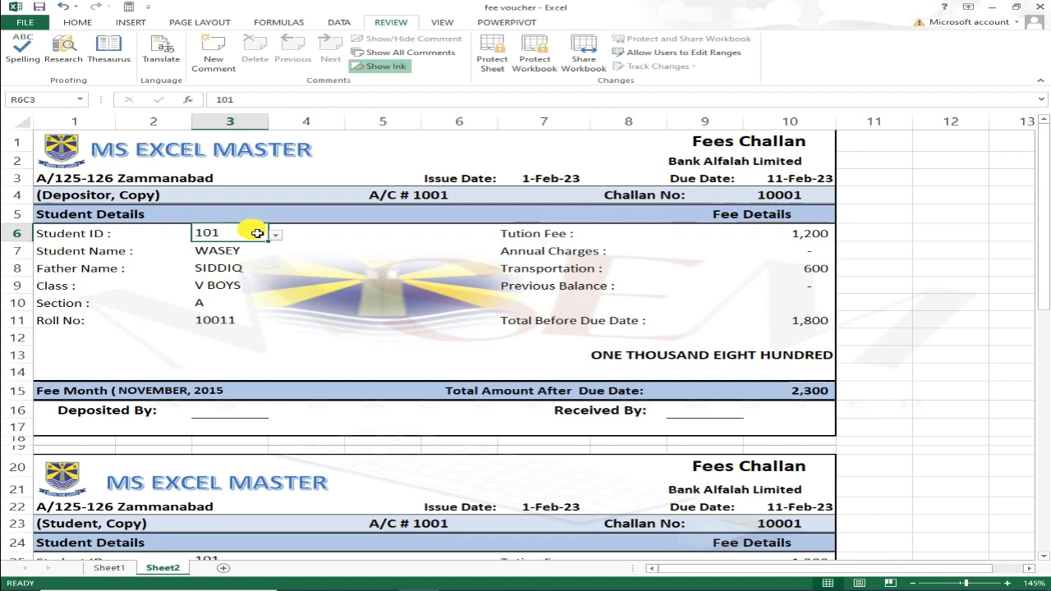
left_click(27, 123)
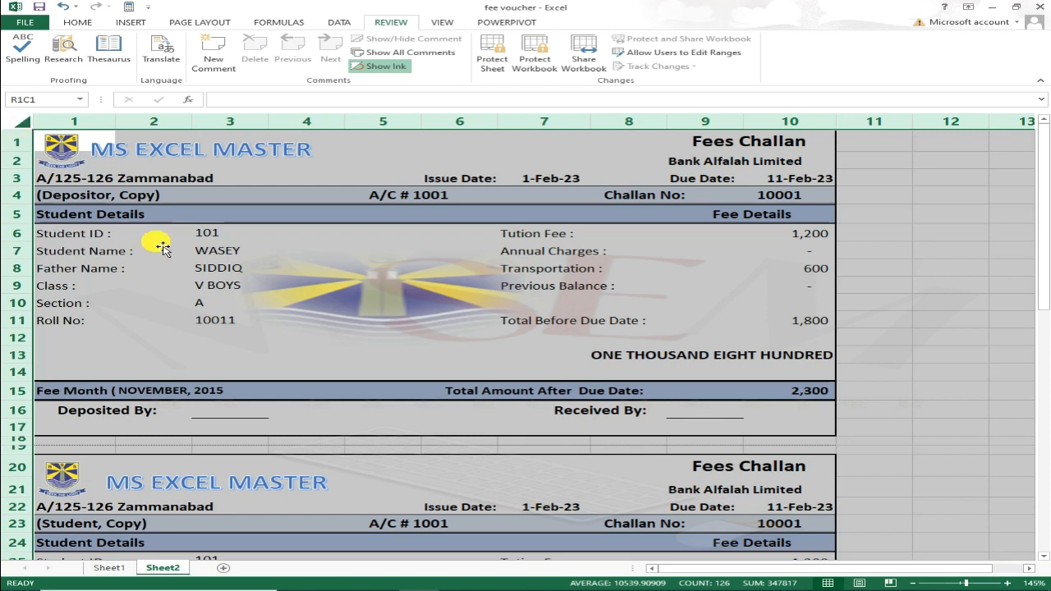
Keep Locked ticked for all cells in Format Cells' Protection settings.
right_click(211, 236)
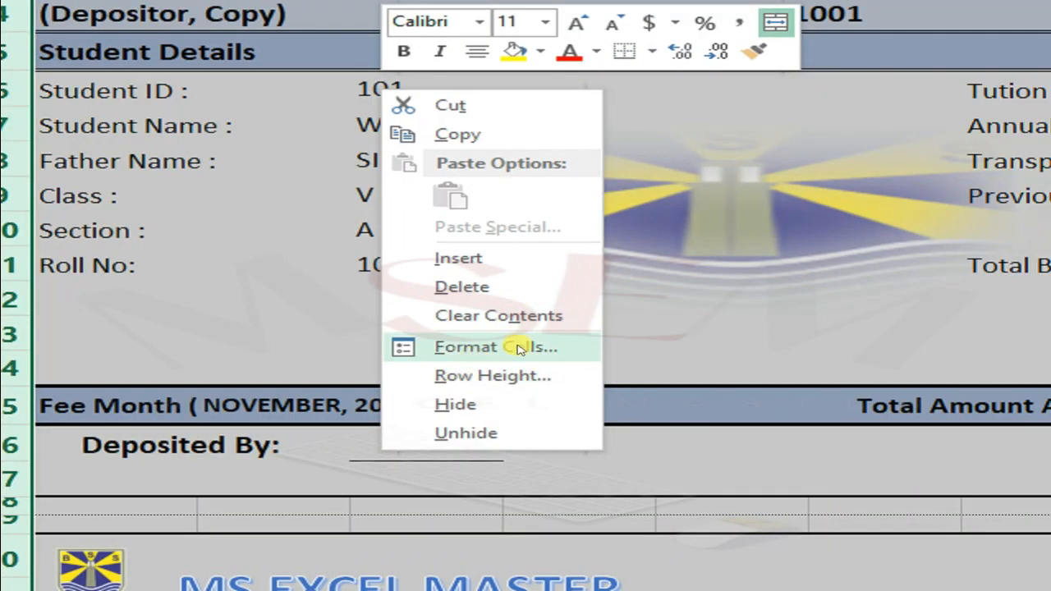
left_click(589, 355)
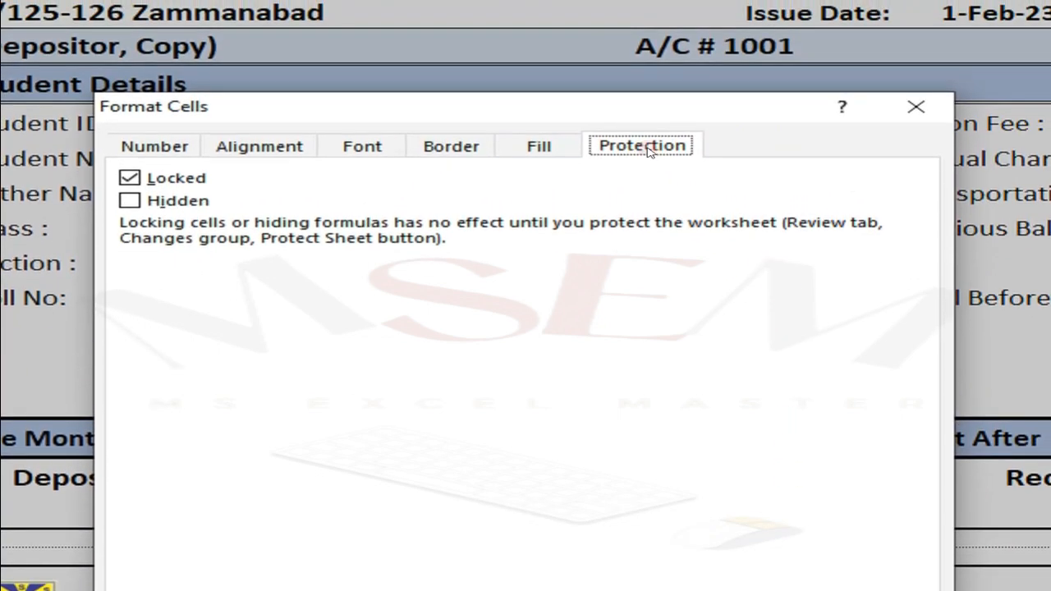
left_click(542, 145)
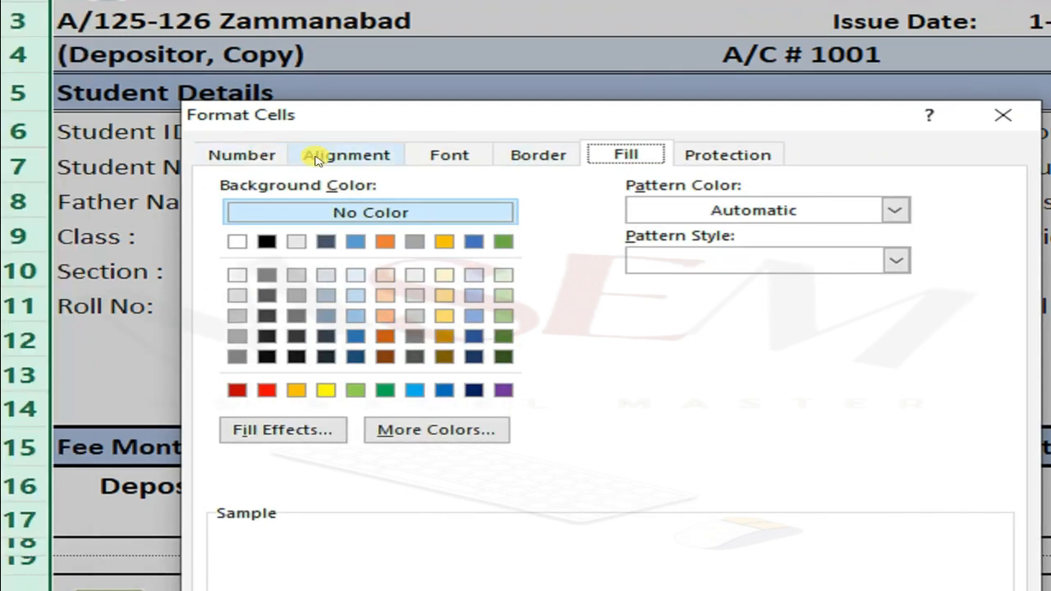
left_click(321, 156)
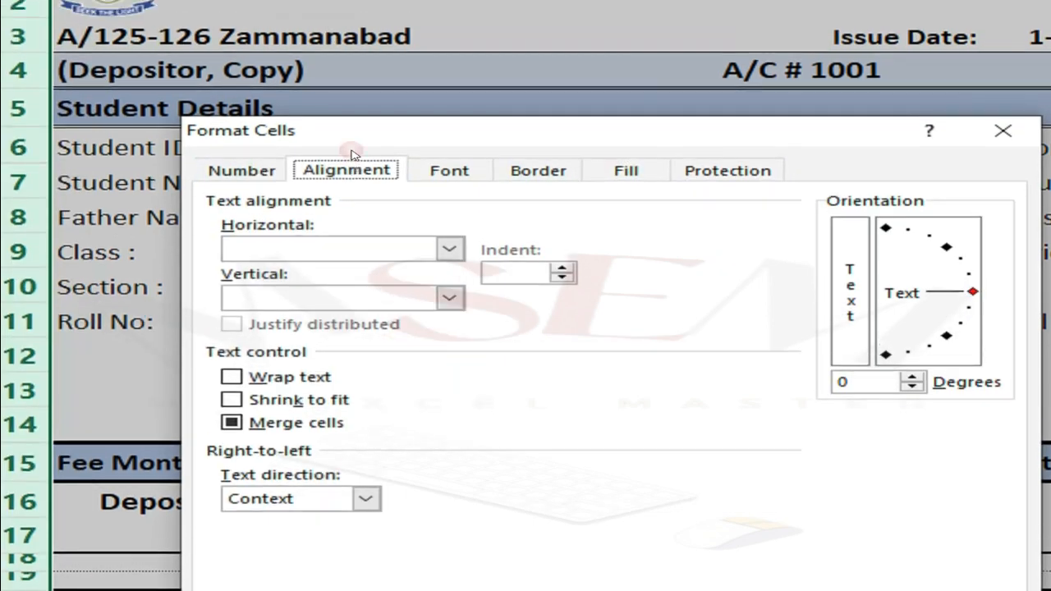
left_click(723, 154)
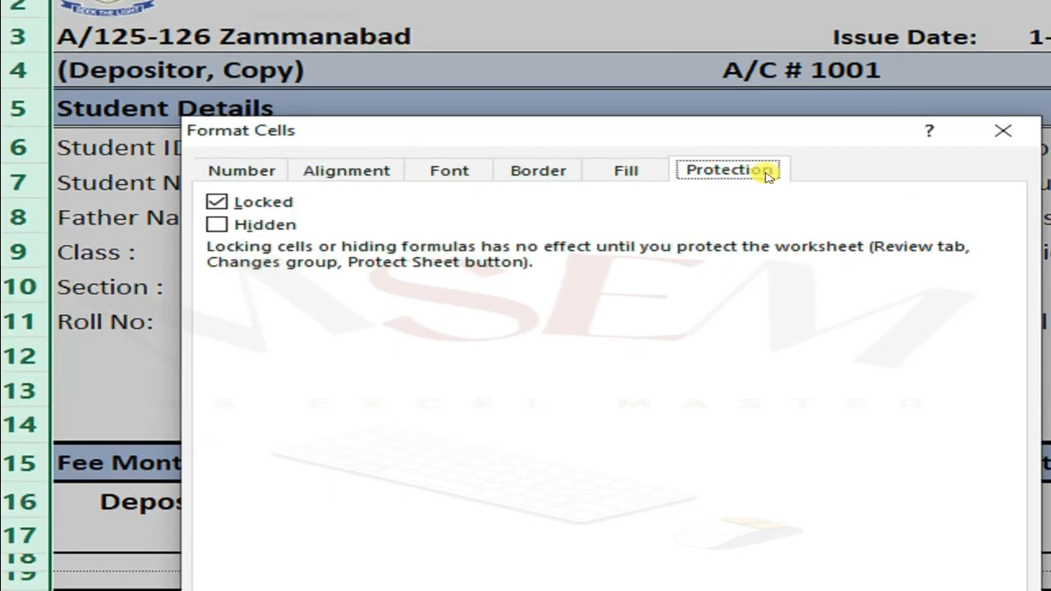
left_click(231, 203)
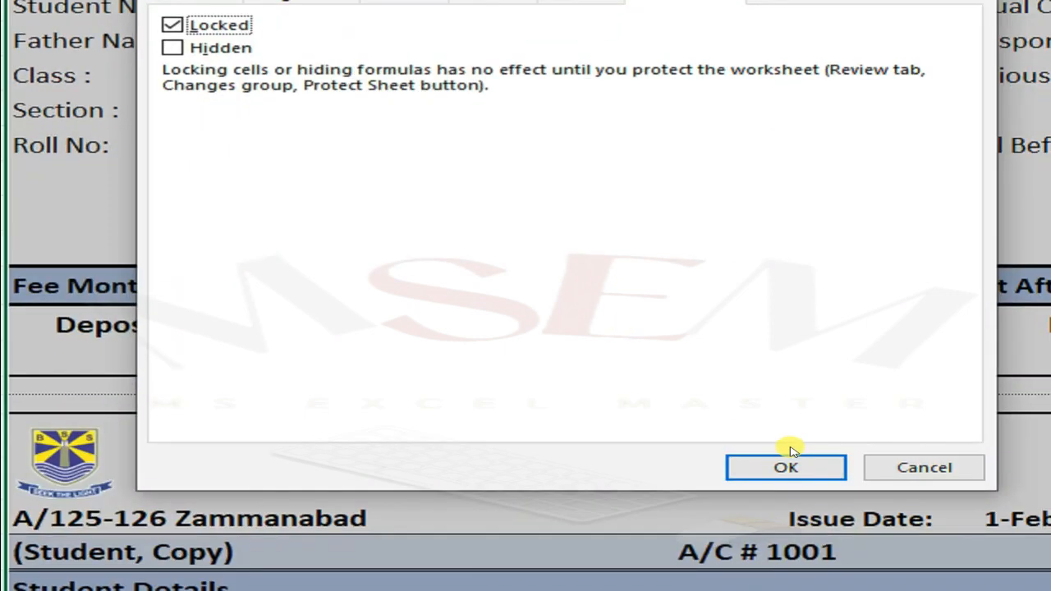
left_click(845, 590)
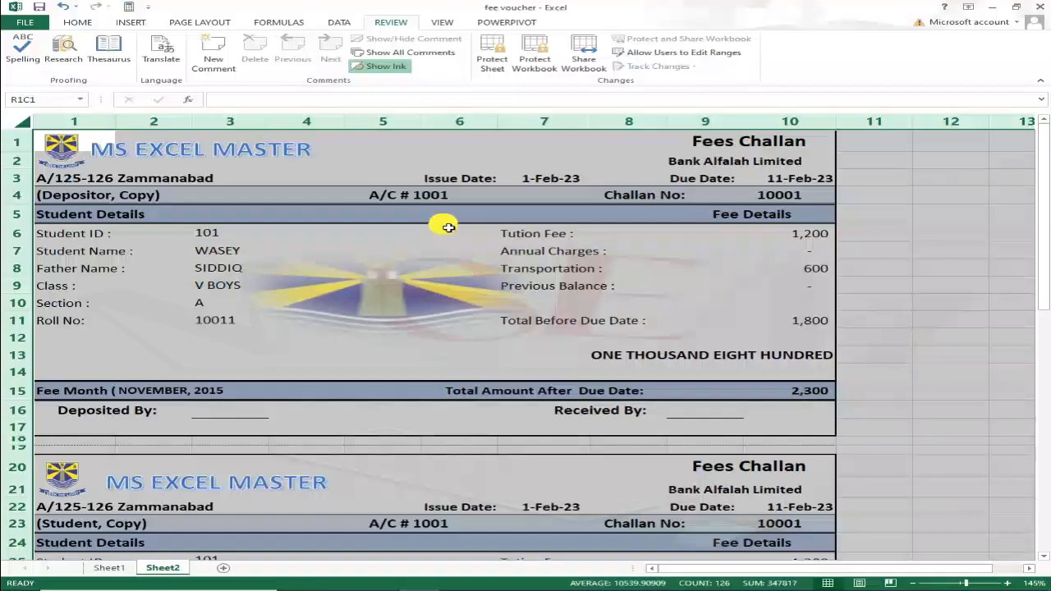
left_click(851, 175)
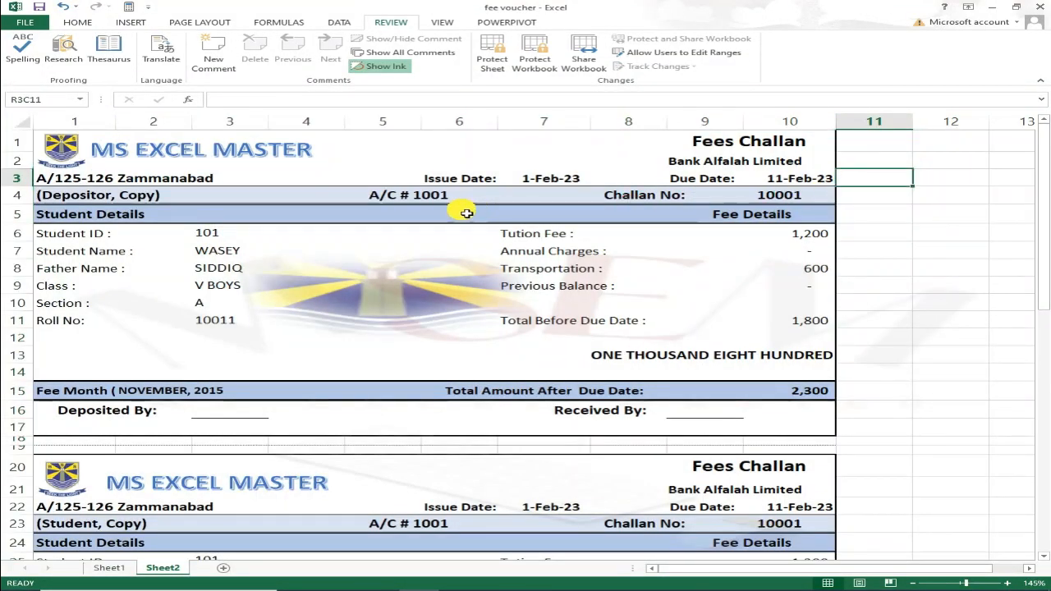
Look over the Protect Sheet options and close them without applying protection.
left_click(493, 56)
left_click(348, 258)
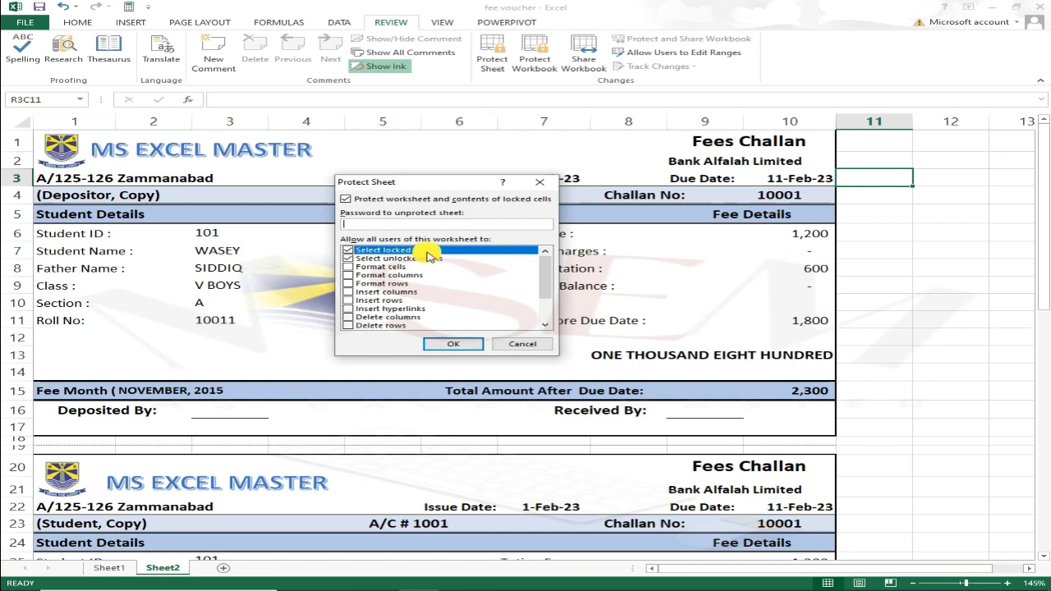
left_click(541, 183)
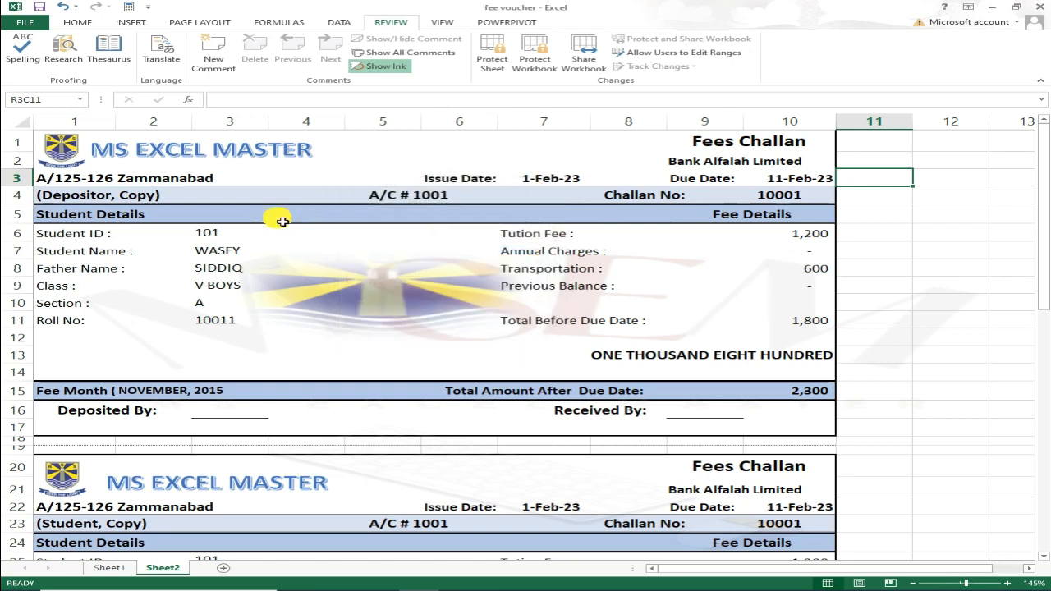
left_click(216, 237)
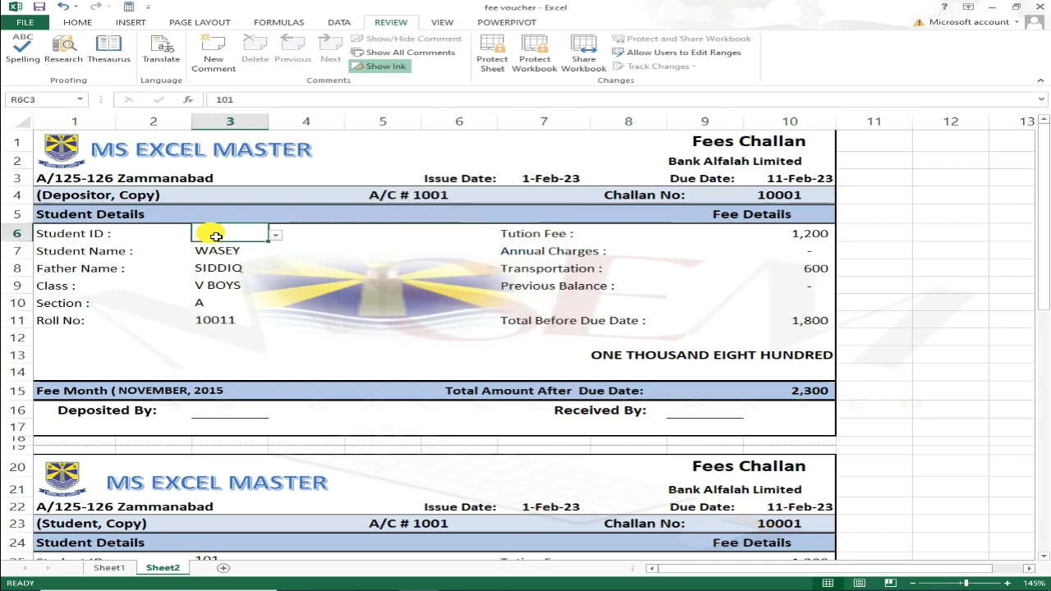
Unlock the Student ID cell through Format Cells' Protection settings.
right_click(225, 234)
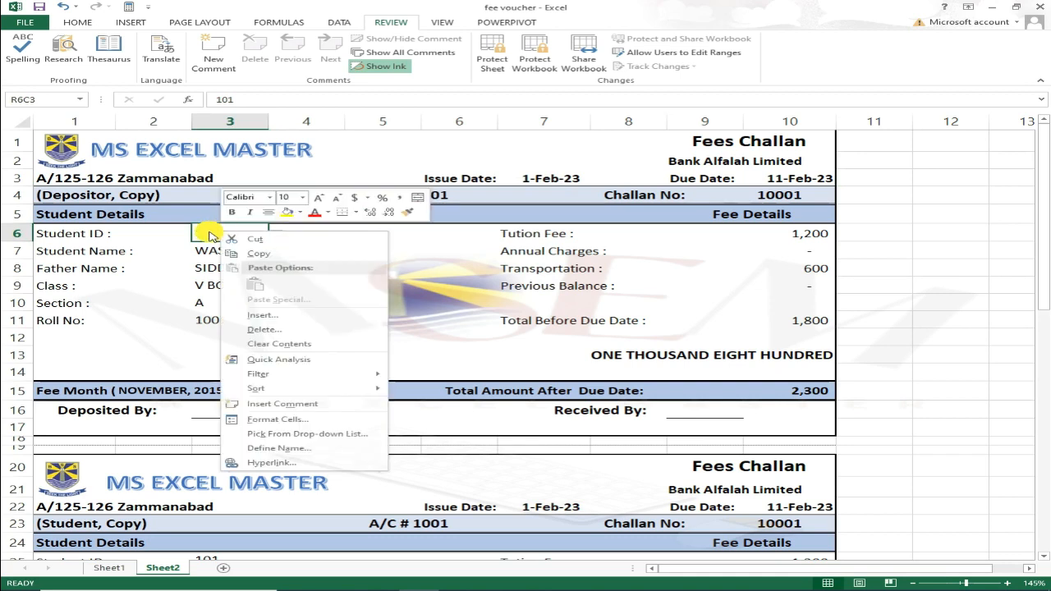
left_click(276, 419)
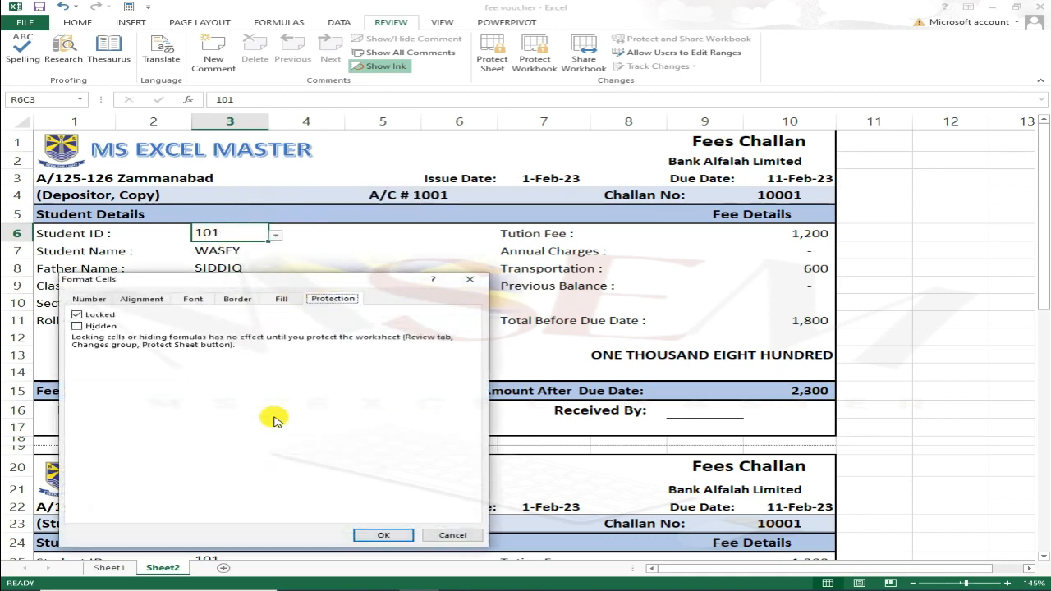
left_click(79, 317)
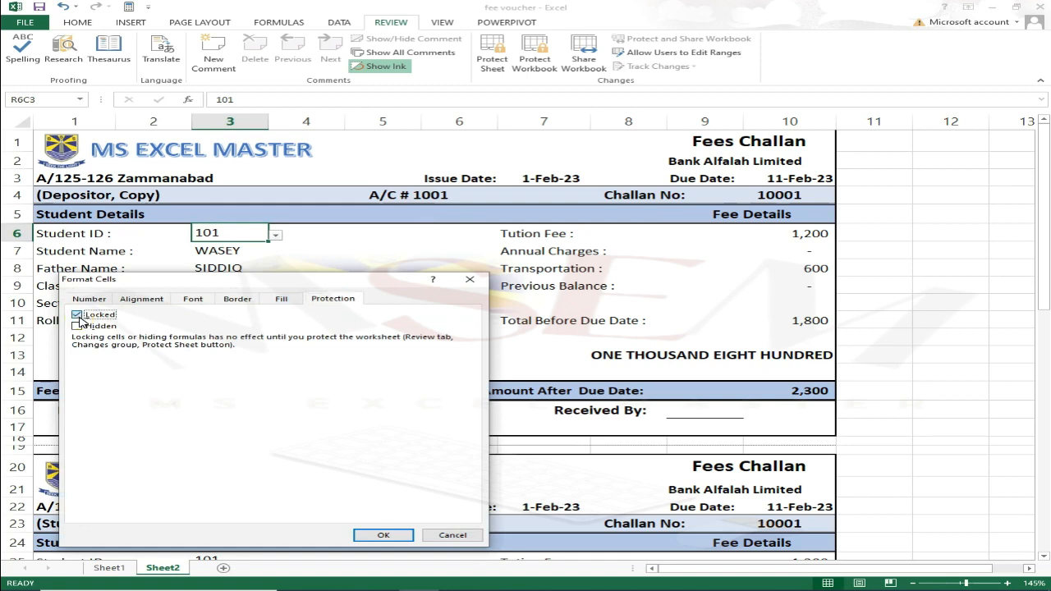
left_click(78, 317)
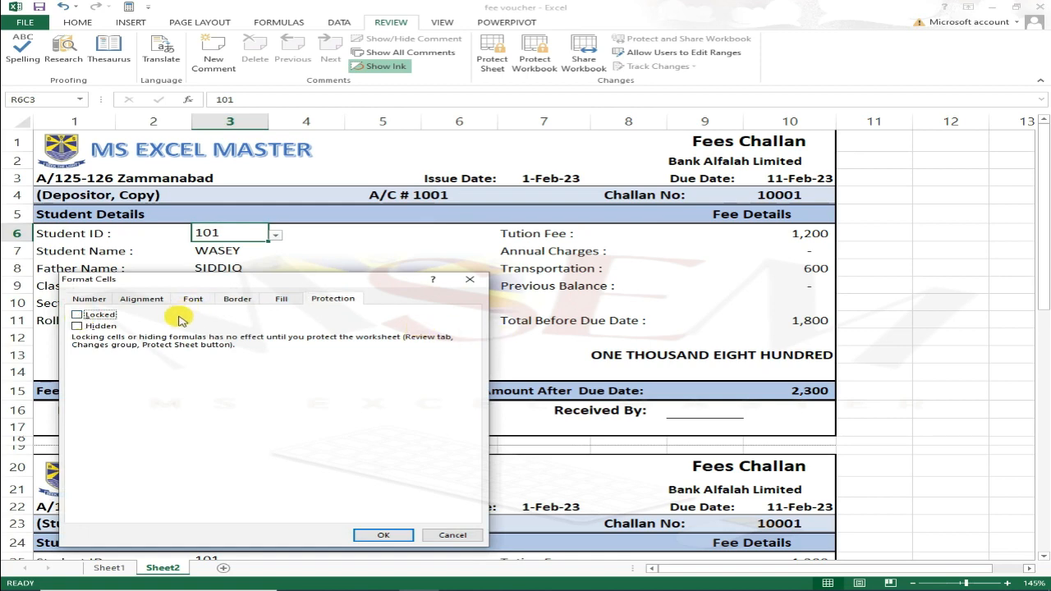
left_click(391, 535)
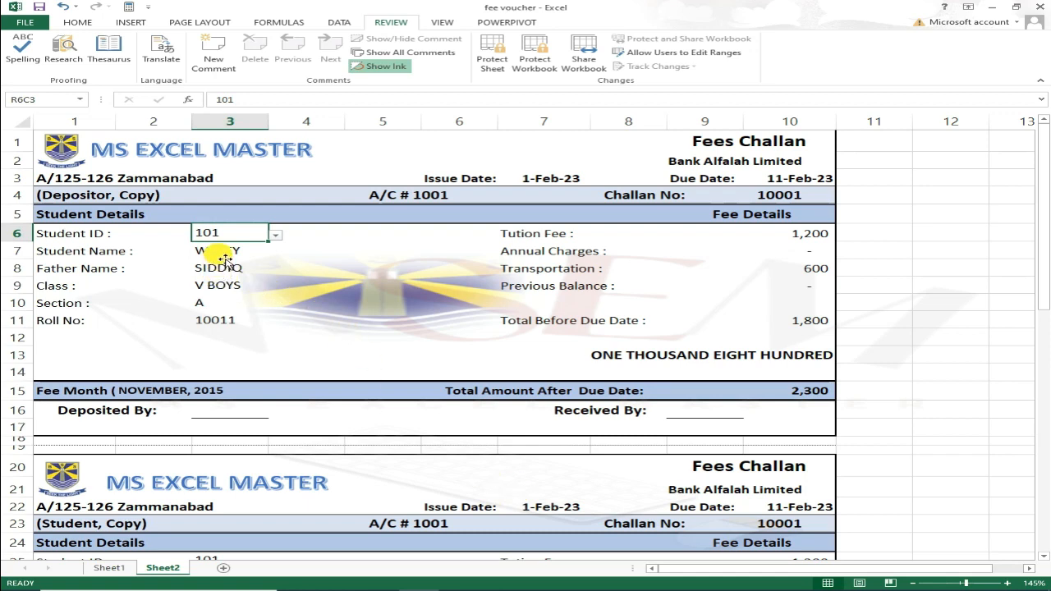
Protect the sheet again with a password, confirming it.
left_click(493, 56)
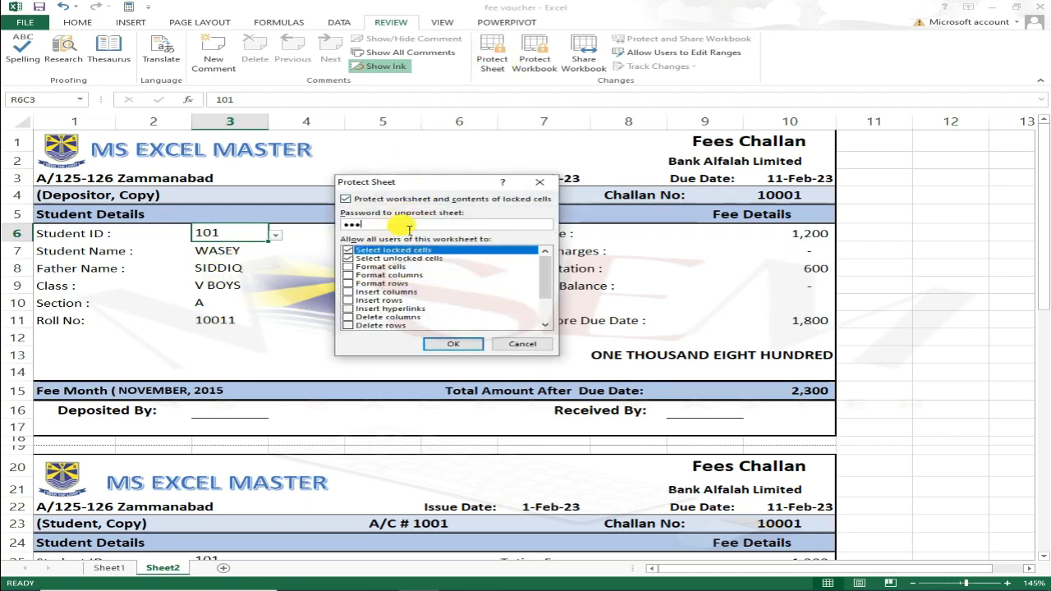
key("Return")
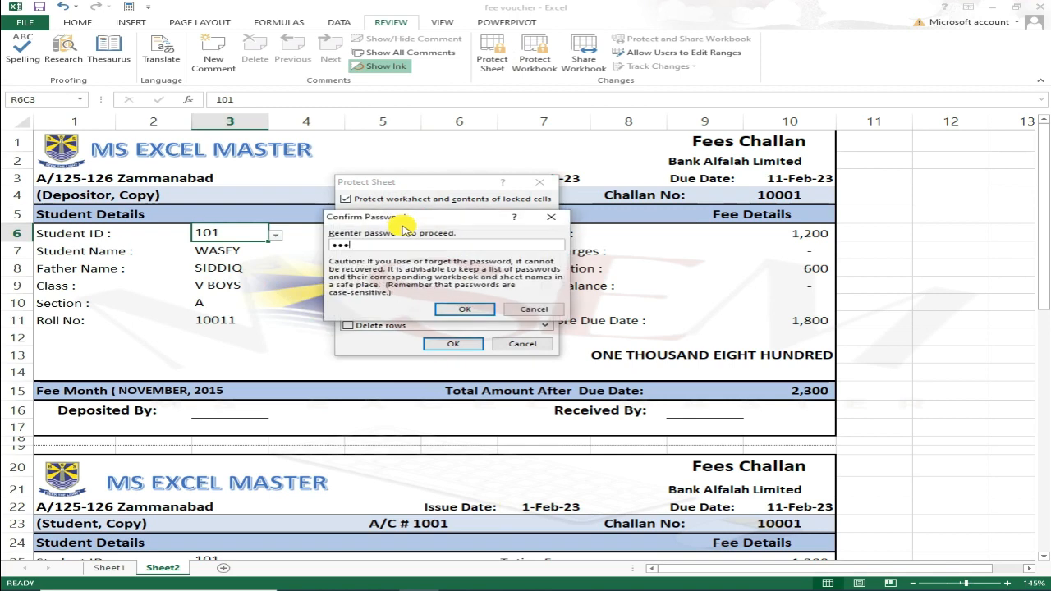
key("Return")
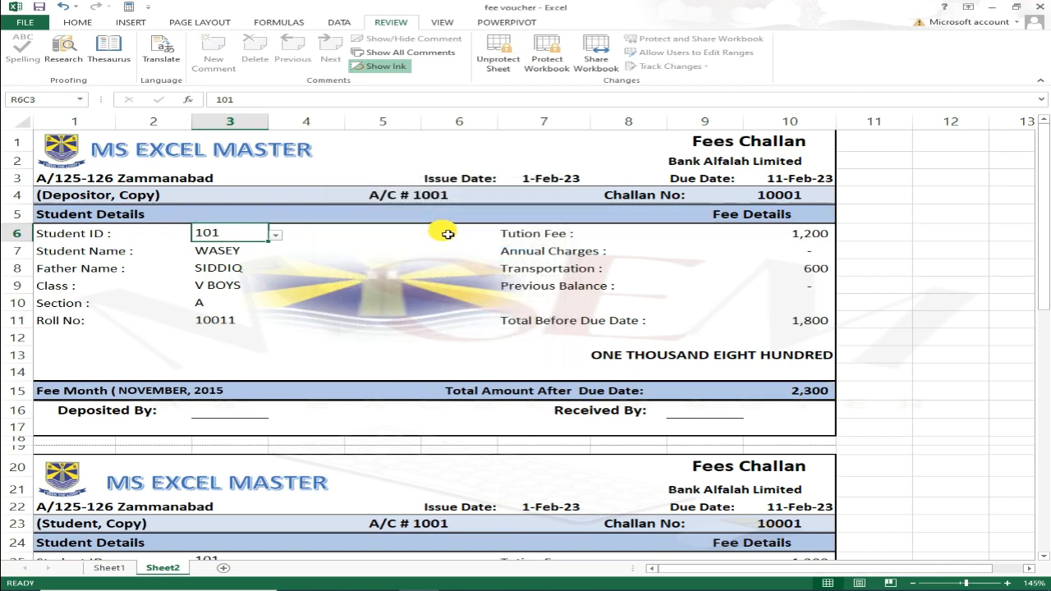
Verify Father Name and Class refuse deletion, then open the Student ID dropdown.
key("Down")
key("Down")
key("Delete")
key("Return")
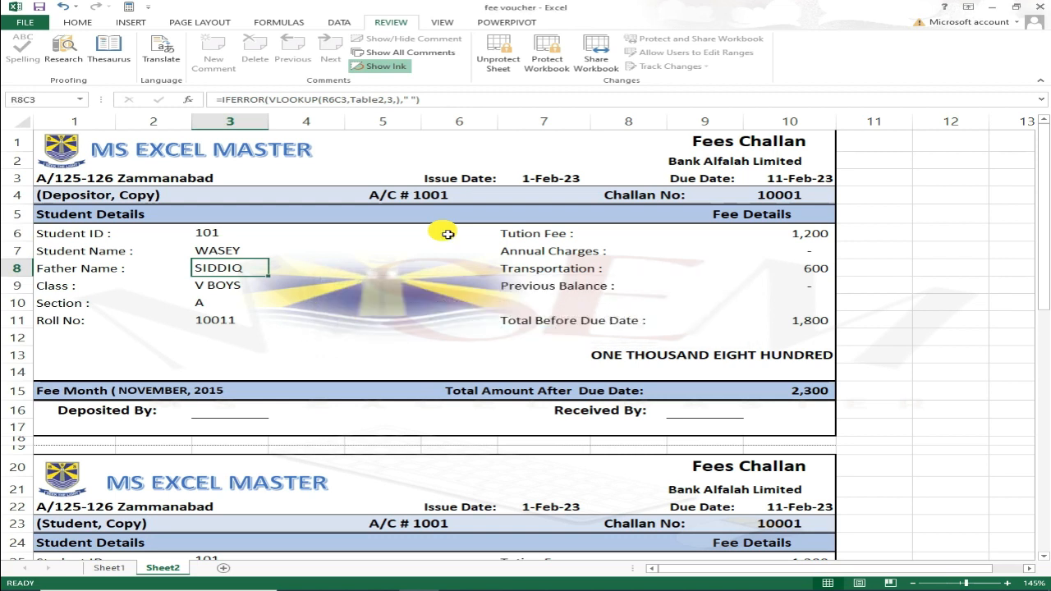
key("Down")
key("Delete")
key("Return")
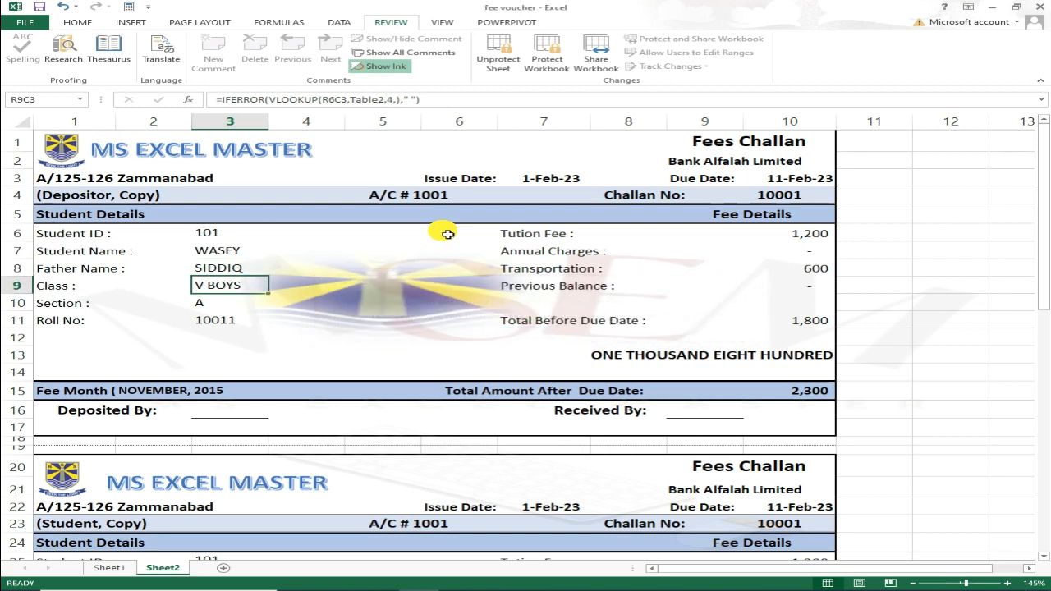
key("Up")
key("Up")
key("Up")
key("alt+Down")
key("Down")
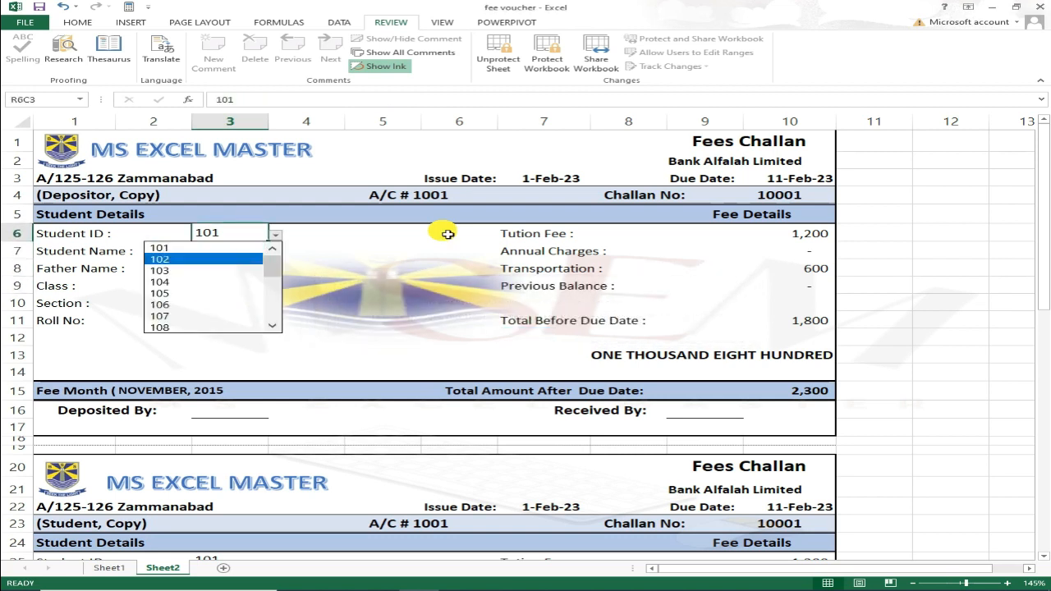
Pick Student ID 104, then 118 from the dropdown to update every challan copy.
left_click(194, 283)
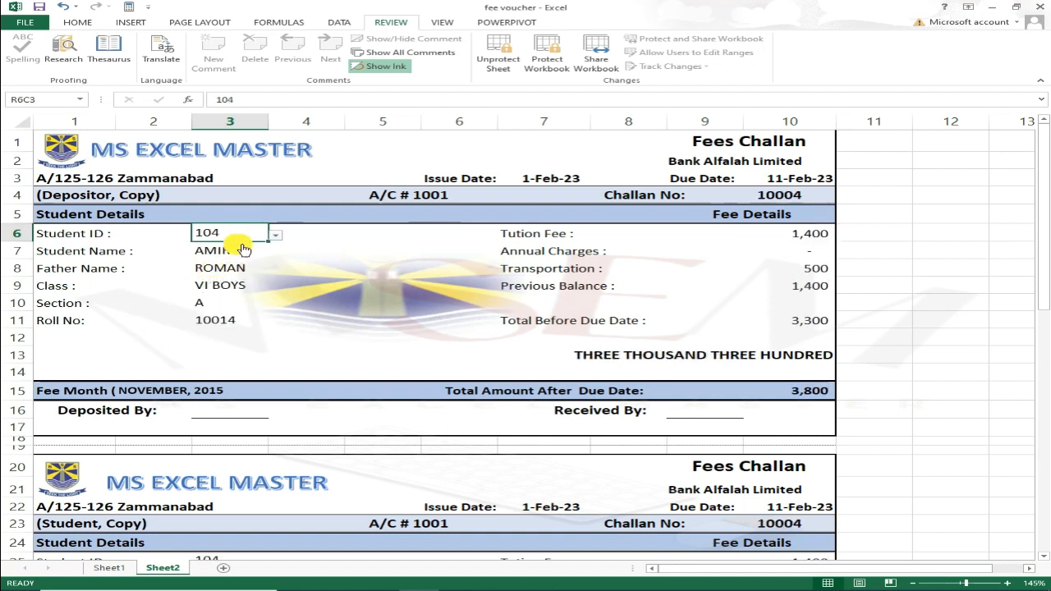
left_click(275, 235)
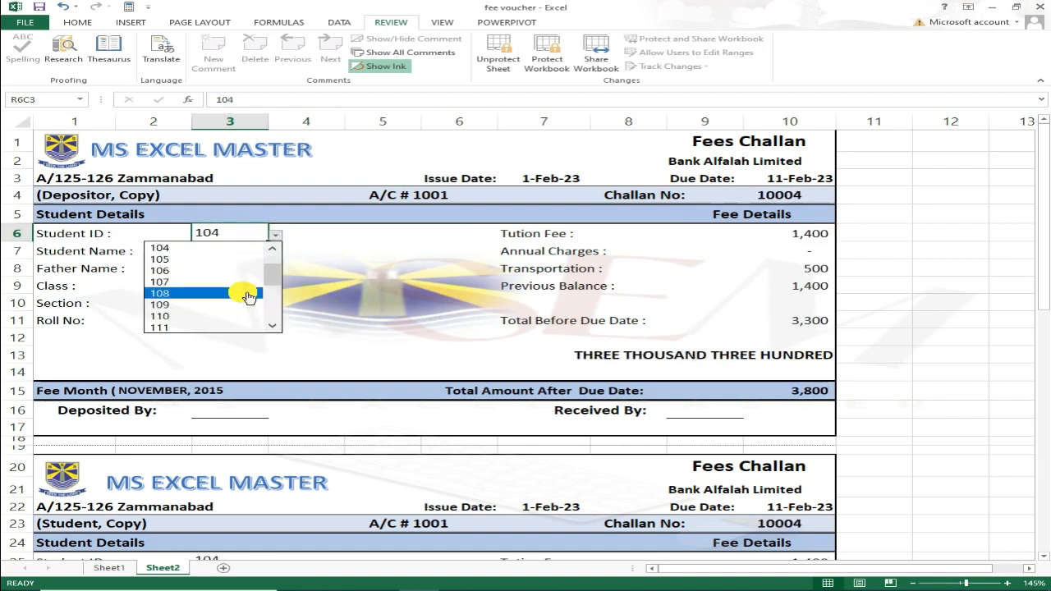
scroll(242, 291, "down", 3)
left_click(206, 305)
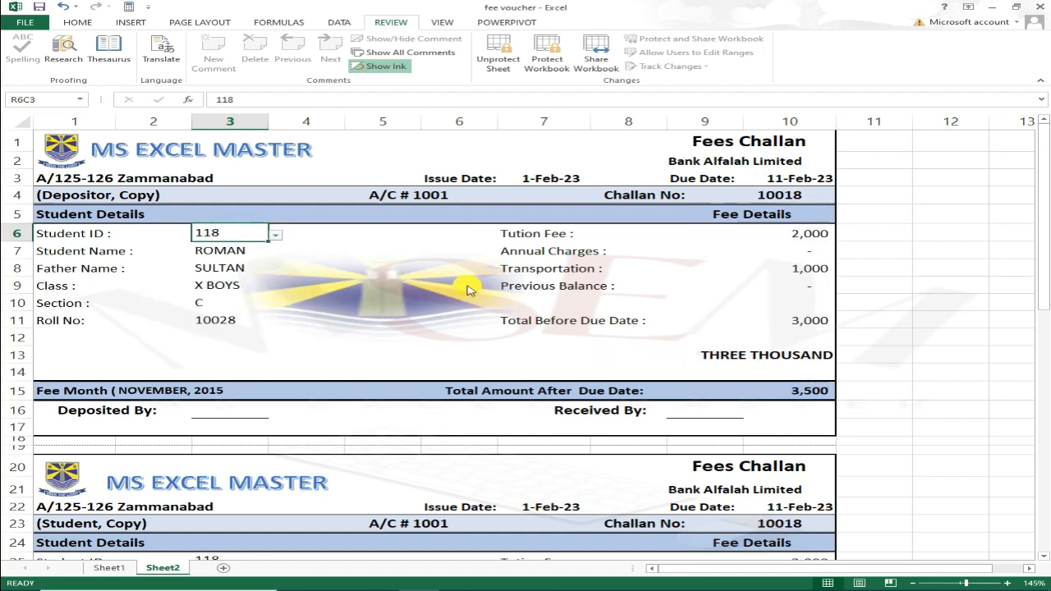
Confirm locked cells in all copies reject edits, then view the DATA BASE sheet.
double_click(762, 339)
key("Return")
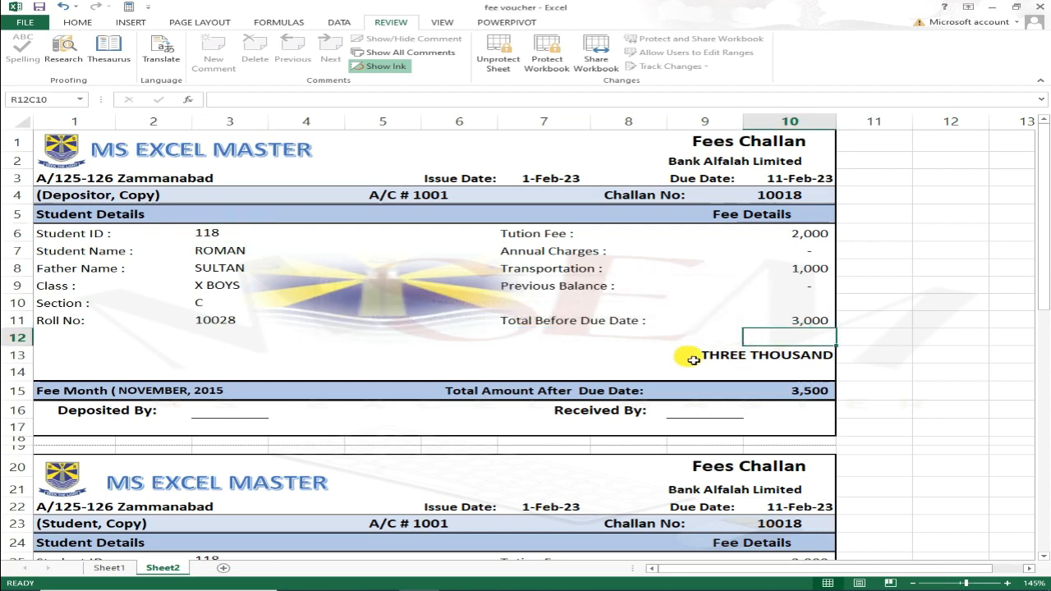
left_click(700, 371)
double_click(629, 395)
key("Return")
scroll(606, 415, "down", 6)
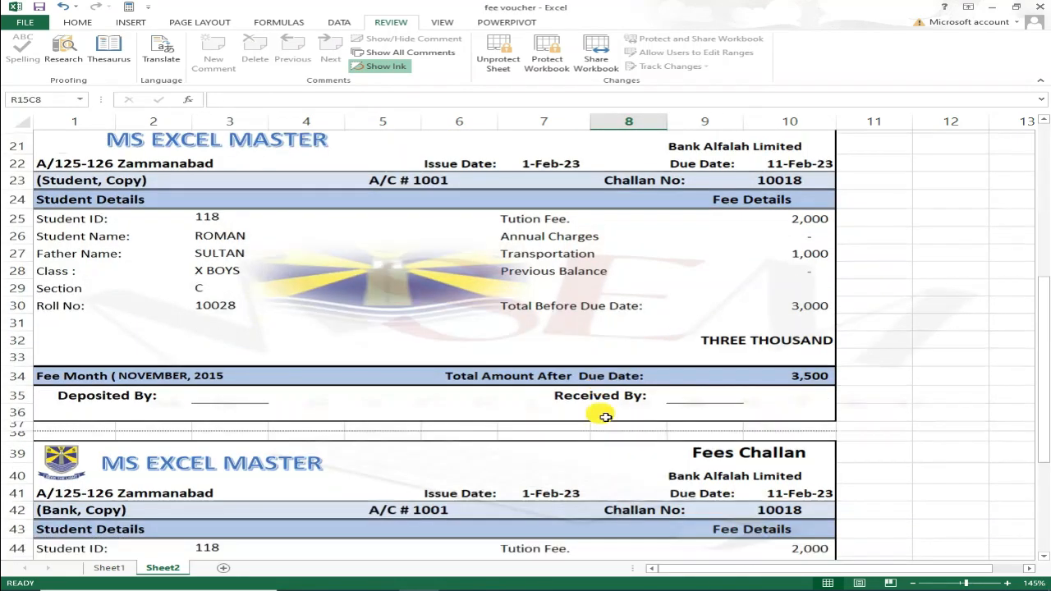
scroll(605, 416, "down", 2)
double_click(630, 382)
key("Return")
left_click(570, 402)
double_click(578, 423)
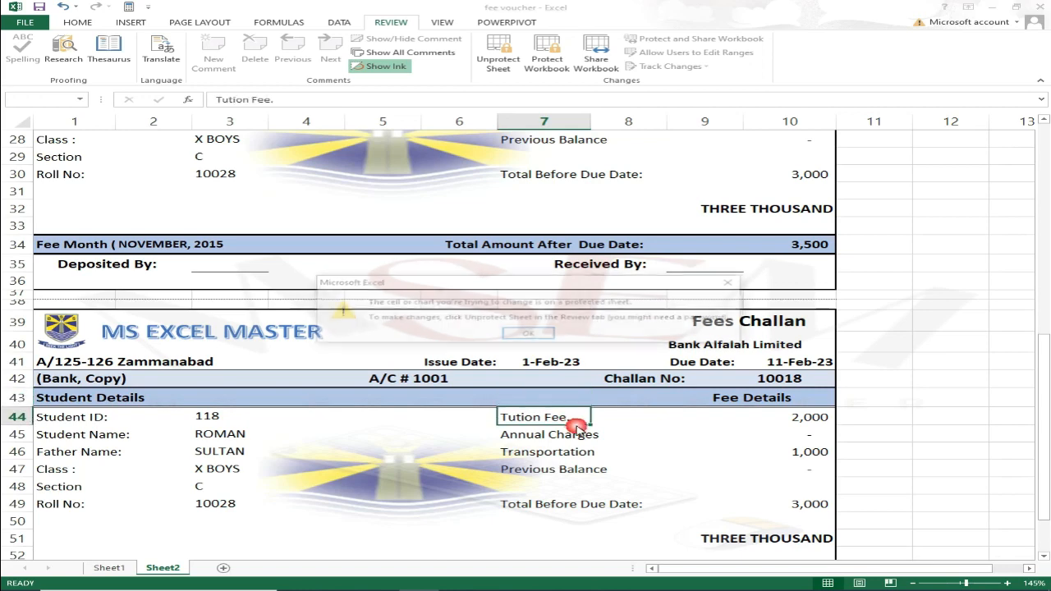
key("Return")
scroll(575, 428, "down", 2)
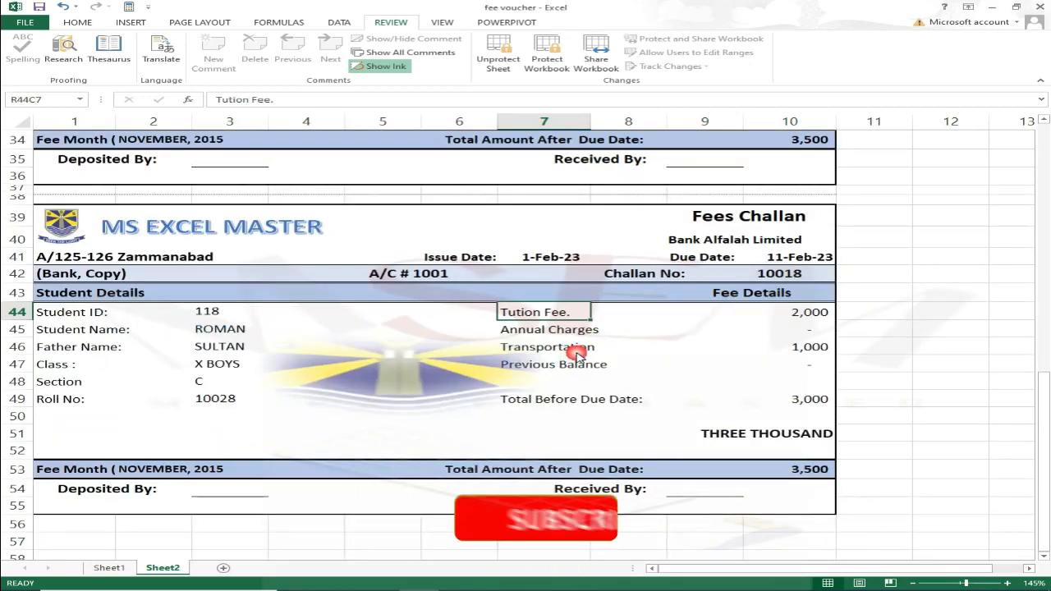
left_click(109, 568)
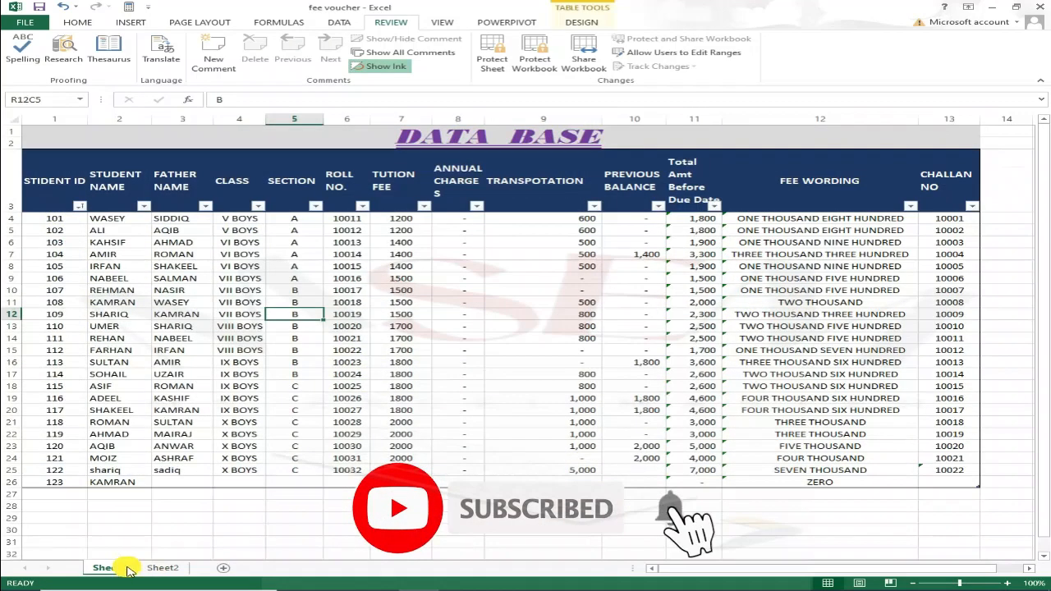
Hide the DATA BASE sheet (Sheet1) from its tab's shortcut menu.
right_click(117, 571)
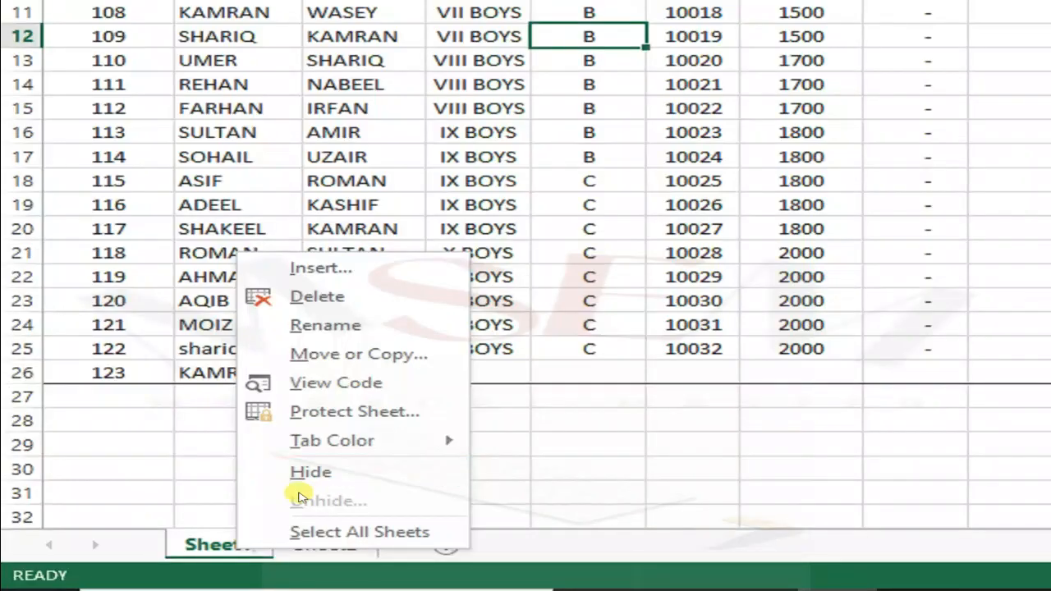
left_click(200, 543)
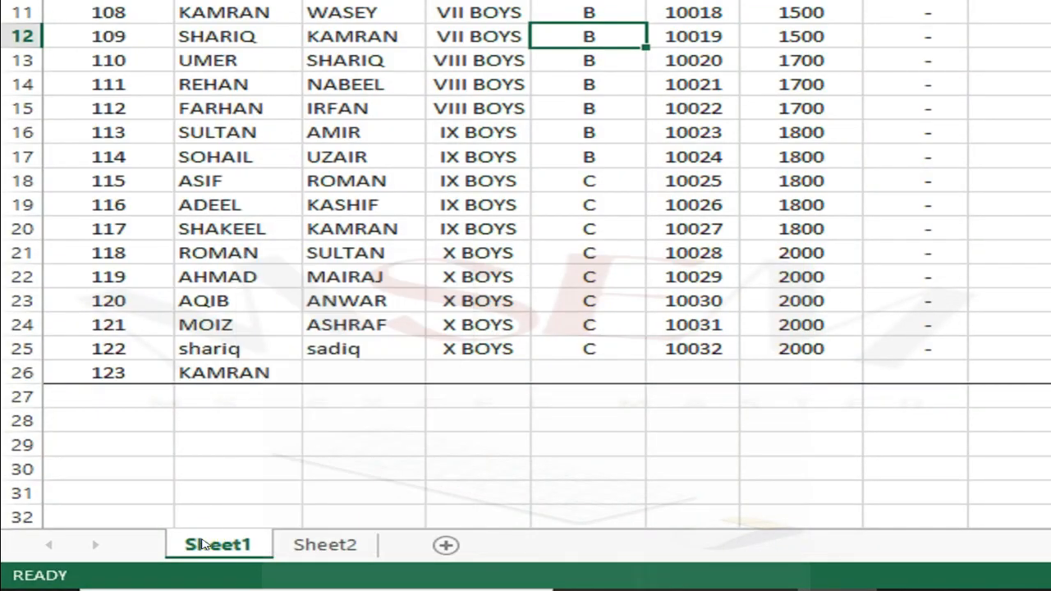
right_click(200, 543)
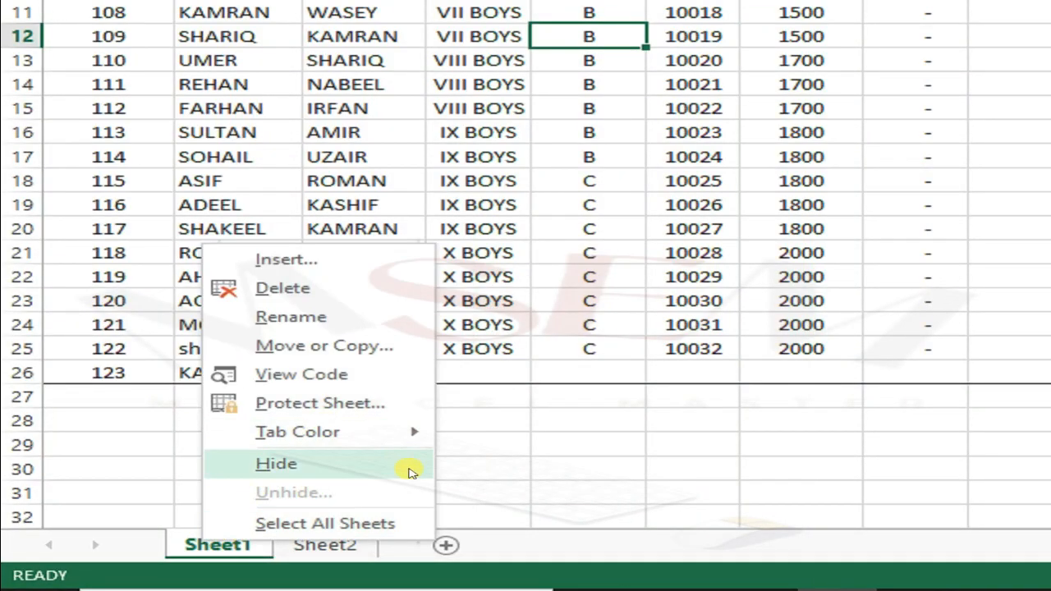
left_click(280, 465)
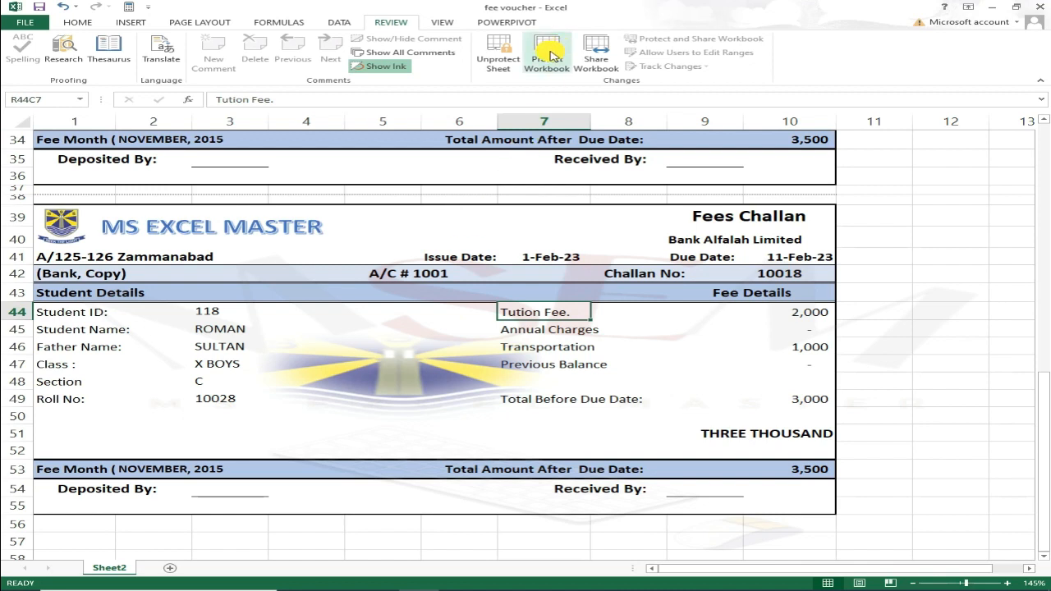
Protect the workbook structure with a password, entering it twice to confirm.
left_click(554, 56)
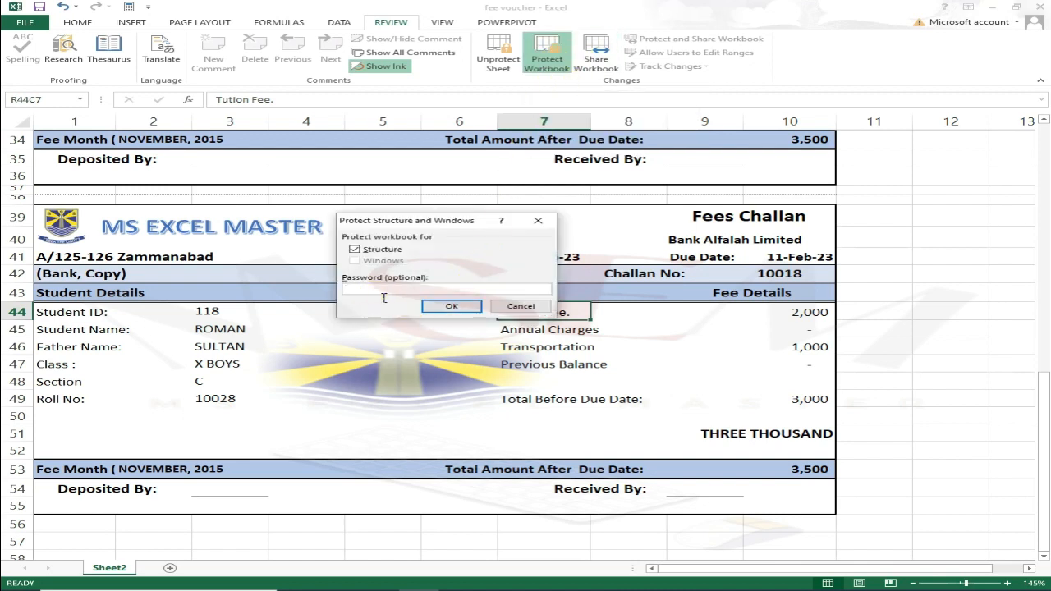
type("1")
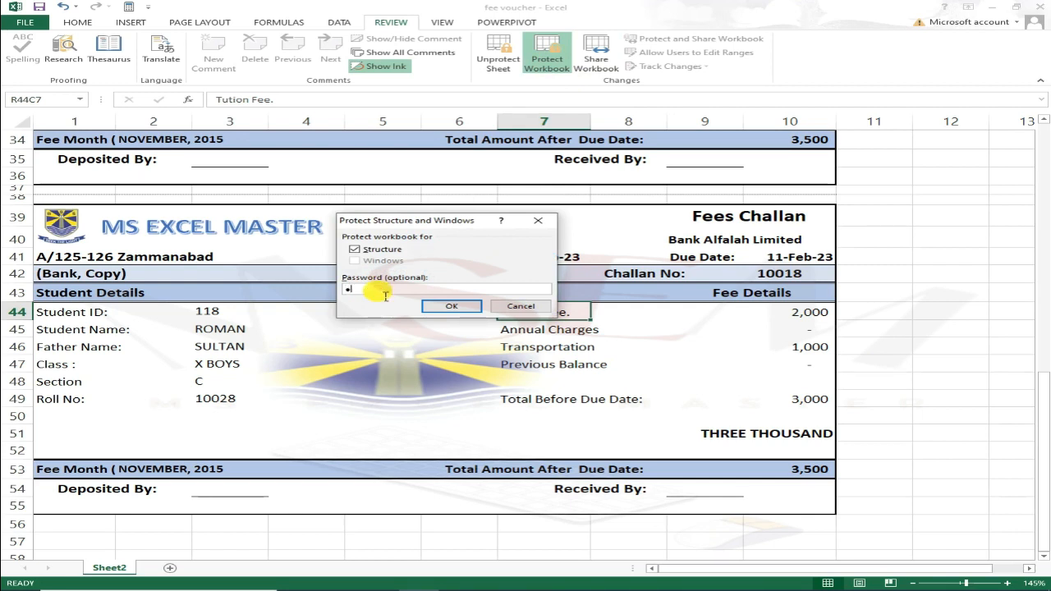
type("23")
key("Return")
type("1")
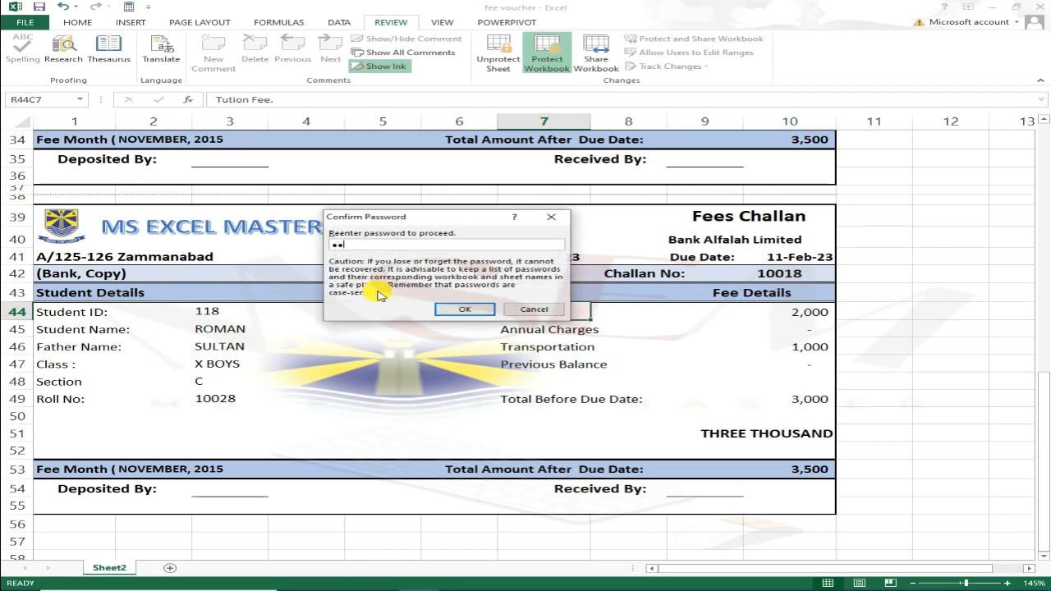
type("23")
key("Return")
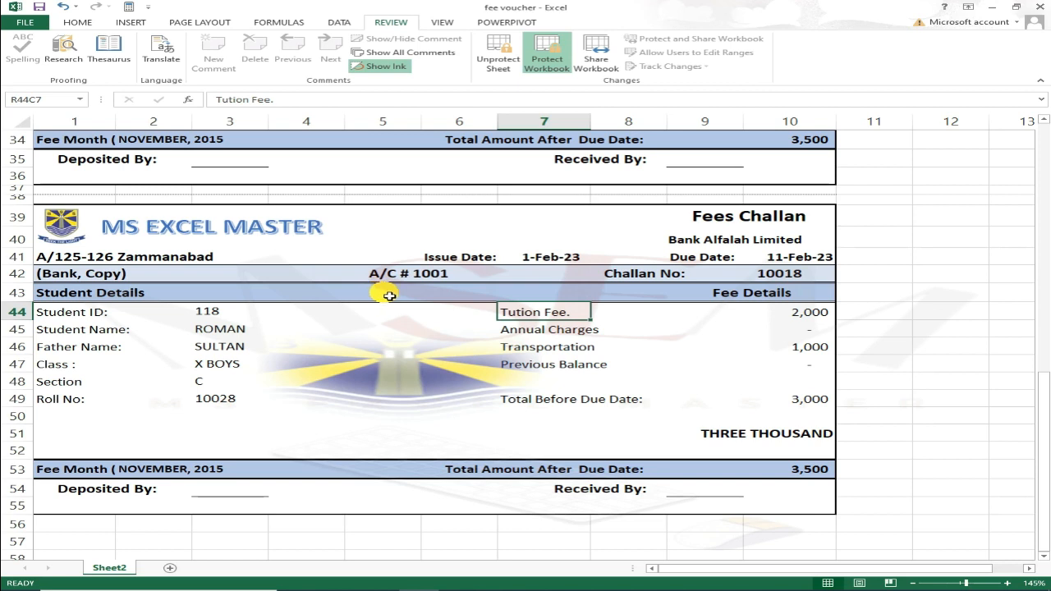
left_click(207, 556)
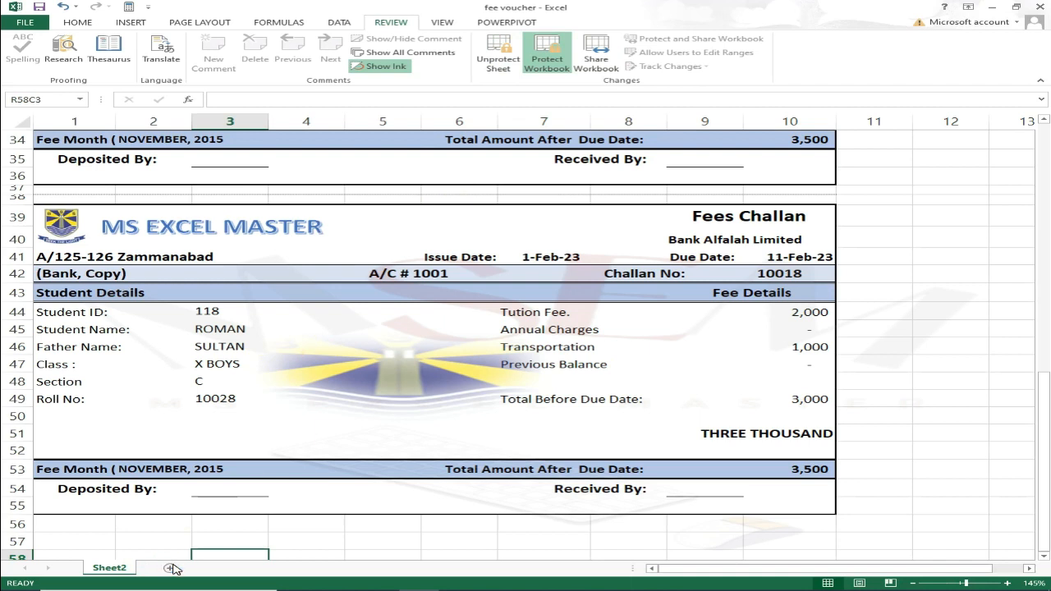
right_click(122, 570)
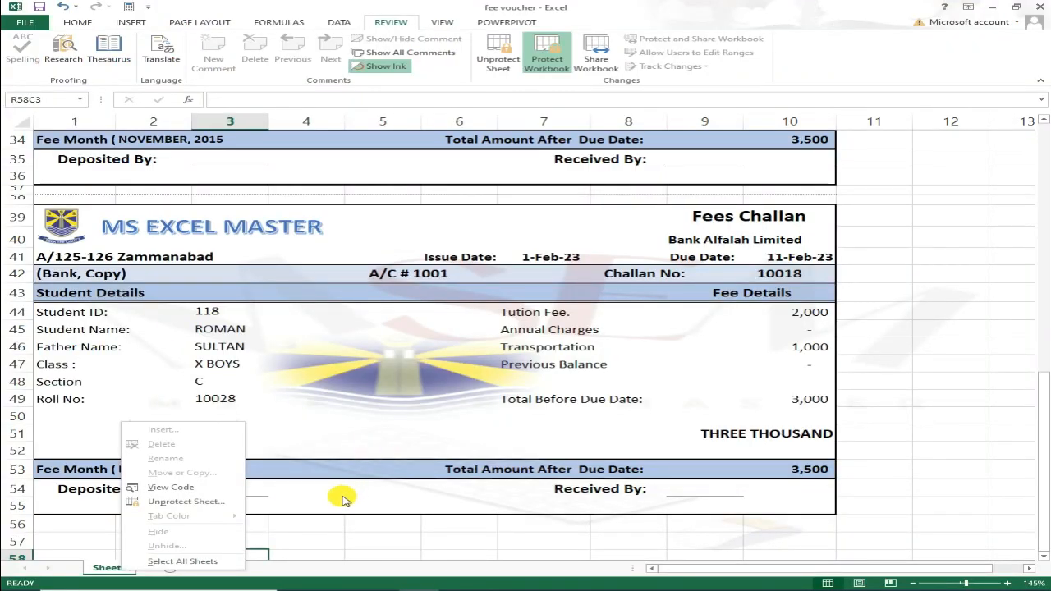
key("Escape")
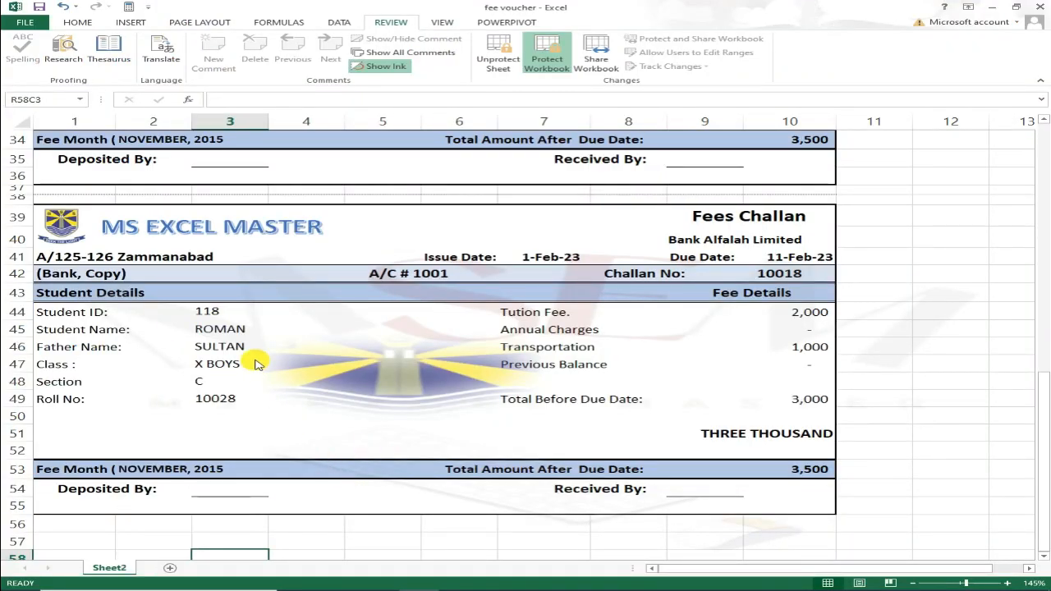
scroll(188, 329, "up", 11)
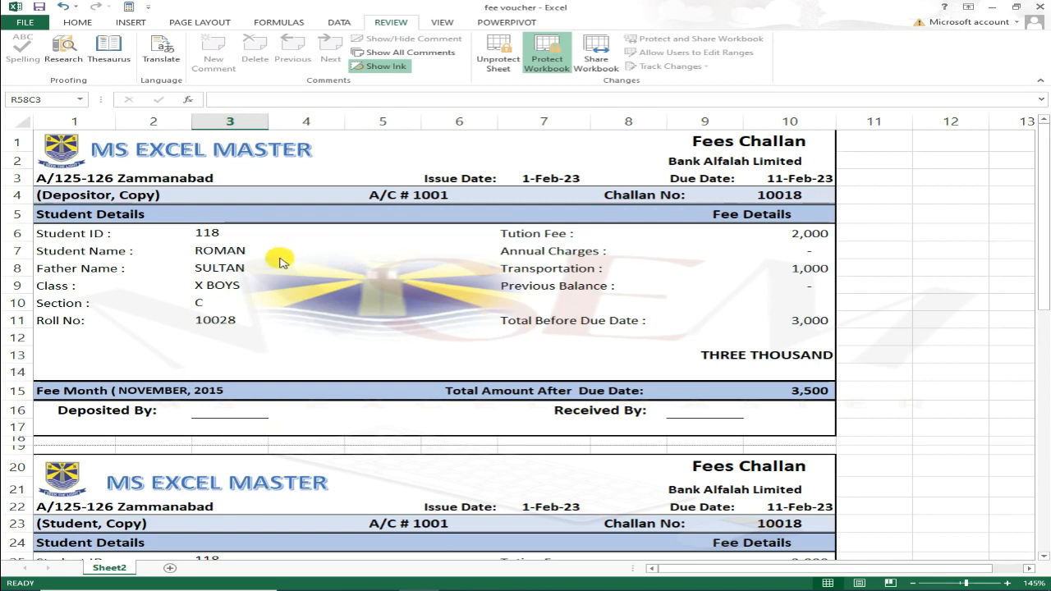
Choose Student ID 101 from the dropdown and check the challans' print preview.
left_click(214, 236)
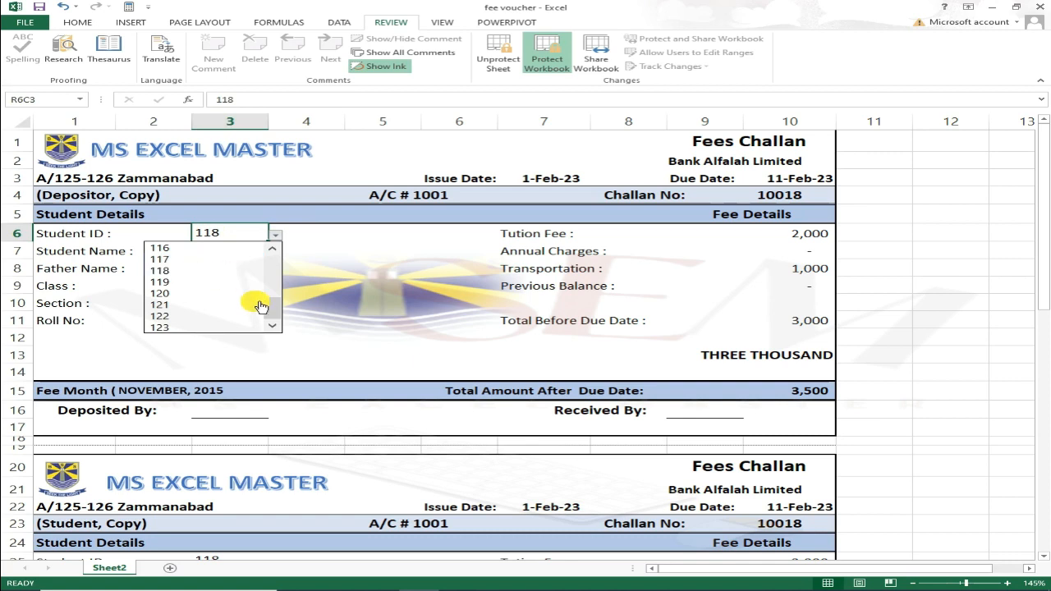
left_click_drag(272, 306, 272, 255)
left_click(173, 248)
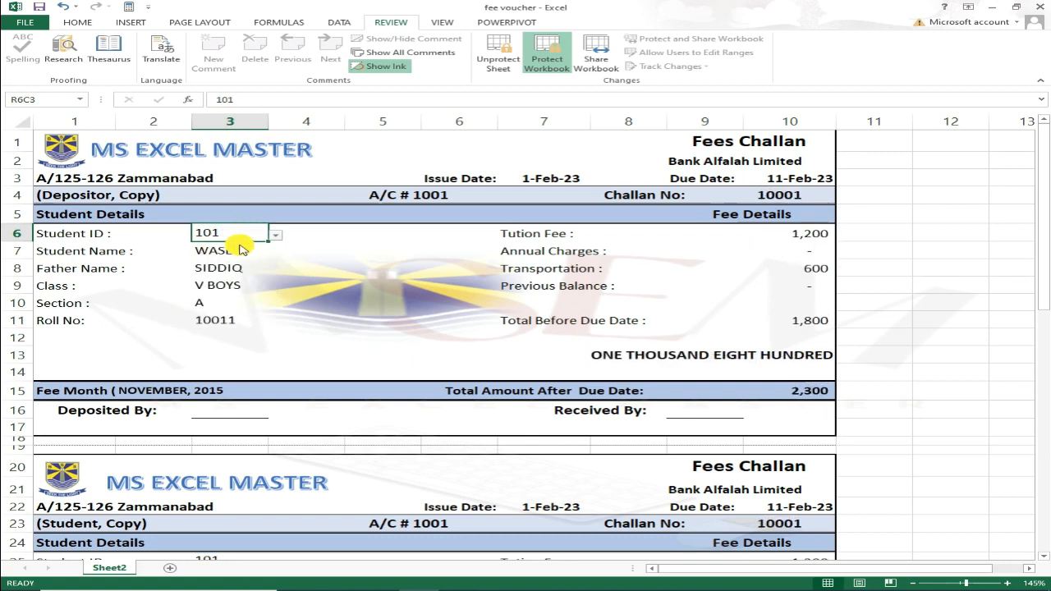
key("ctrl+p")
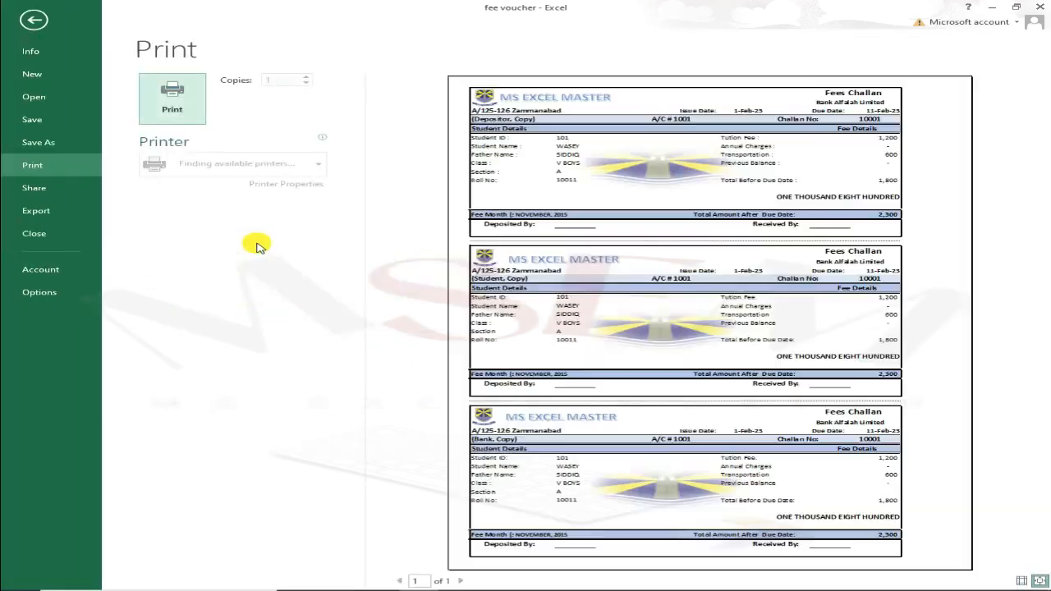
key("Escape")
Switch to Student ID 103 and preview the updated challan copies.
left_click(276, 235)
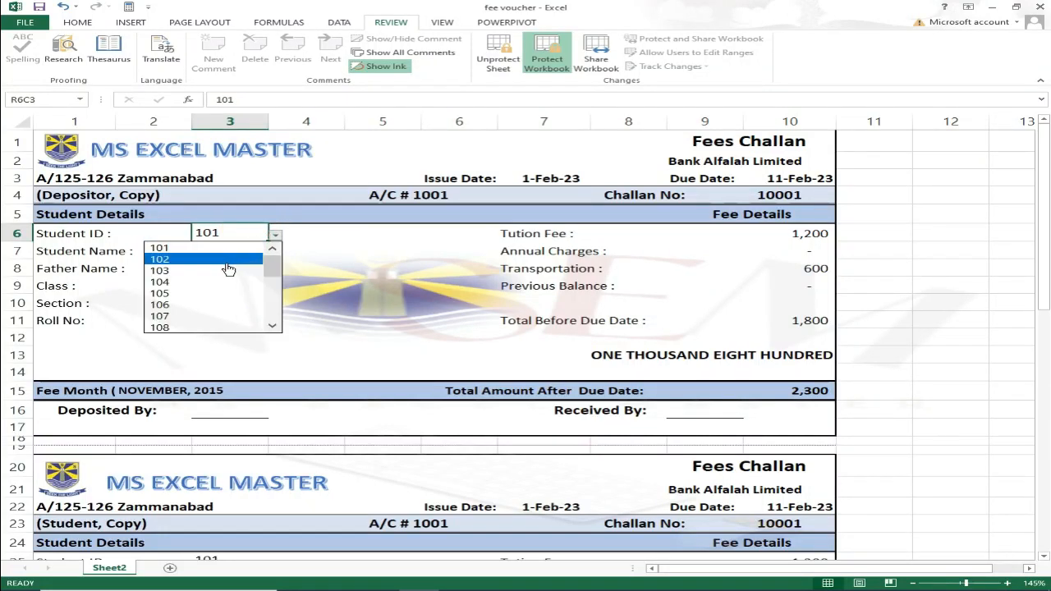
left_click(227, 269)
key("ctrl+p")
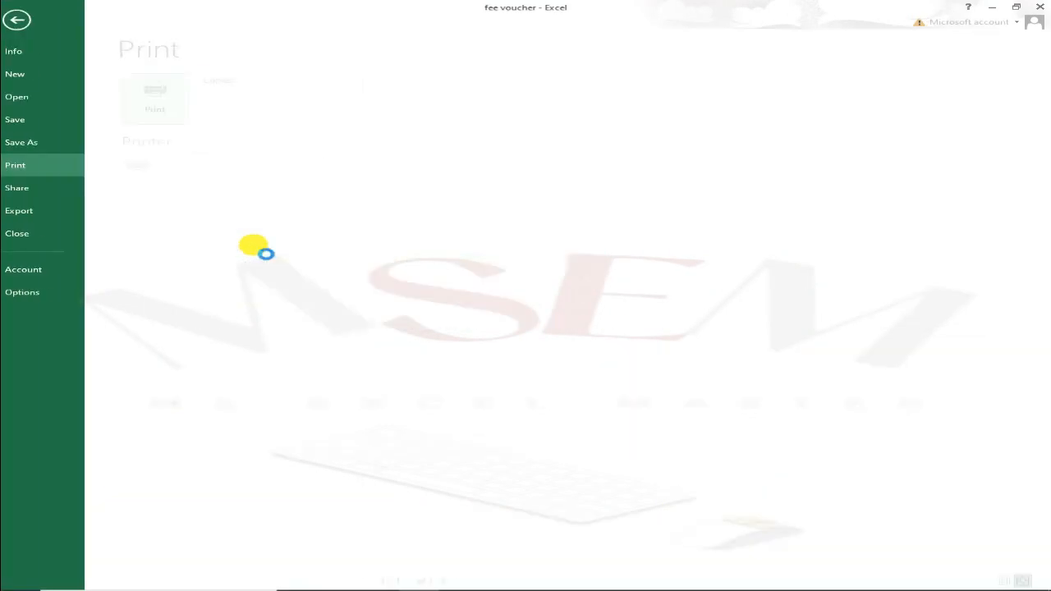
key("Escape")
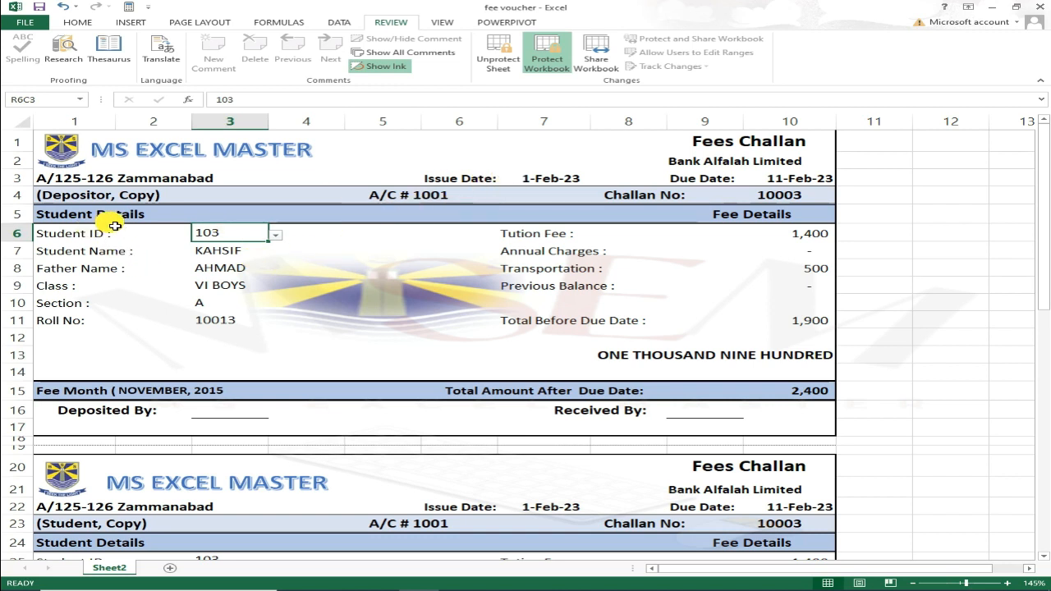
Select the Issue Date value cell and remove the sheet protection.
left_click(465, 178)
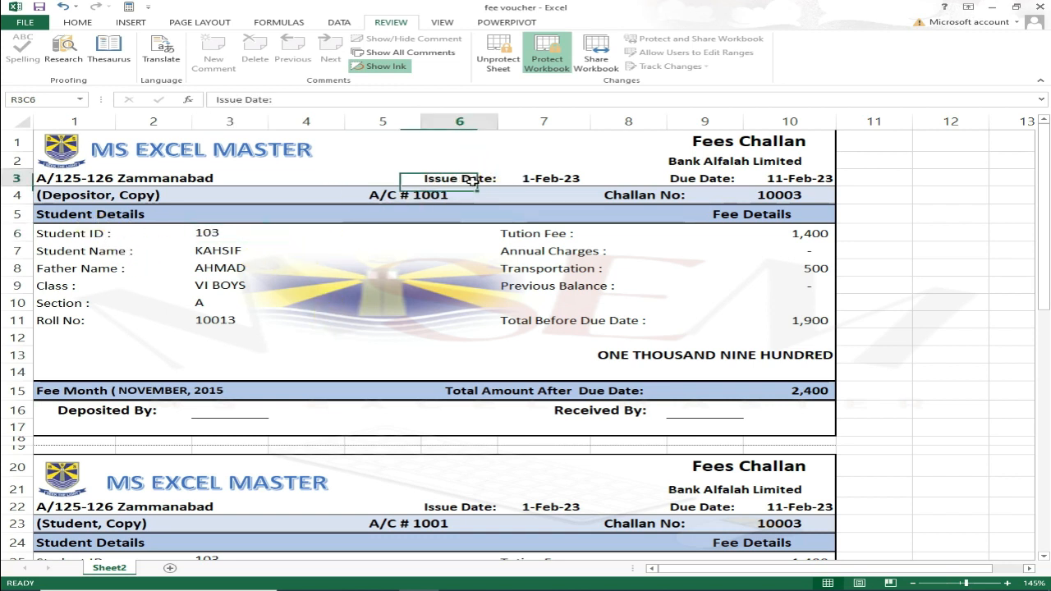
left_click(543, 177)
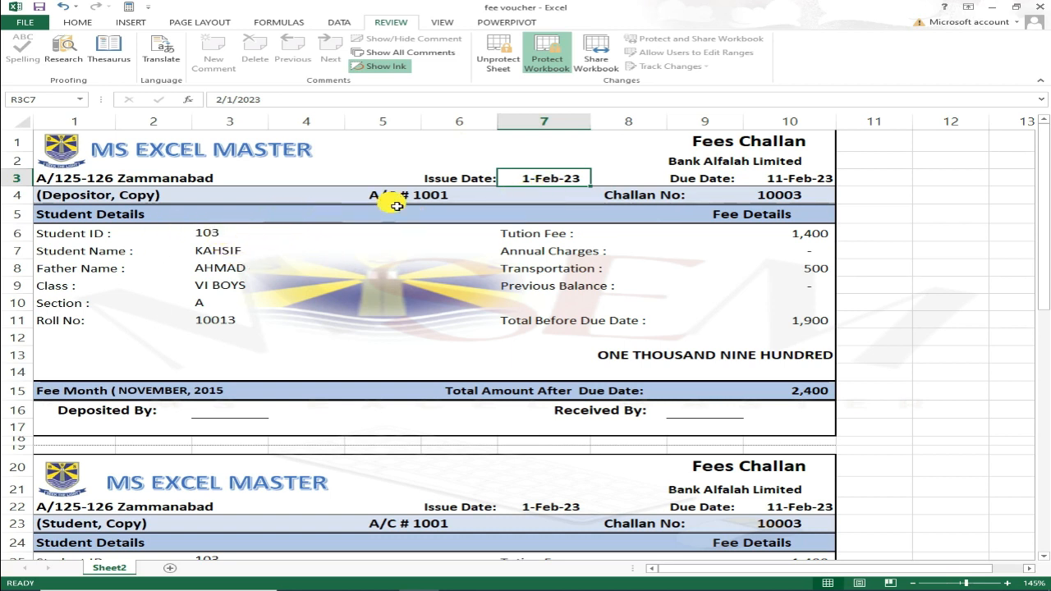
left_click(501, 59)
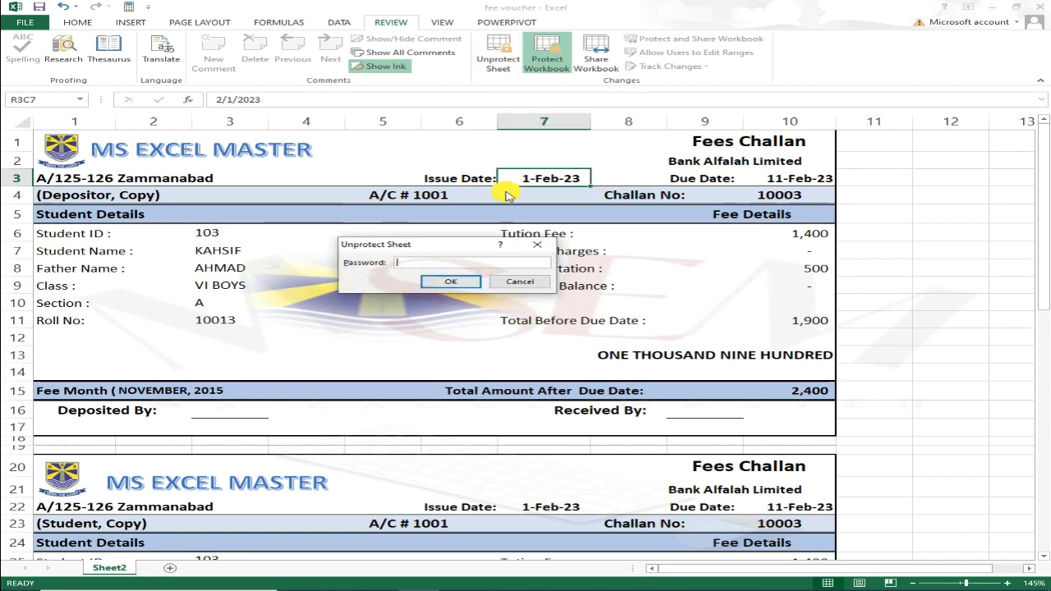
key("Return")
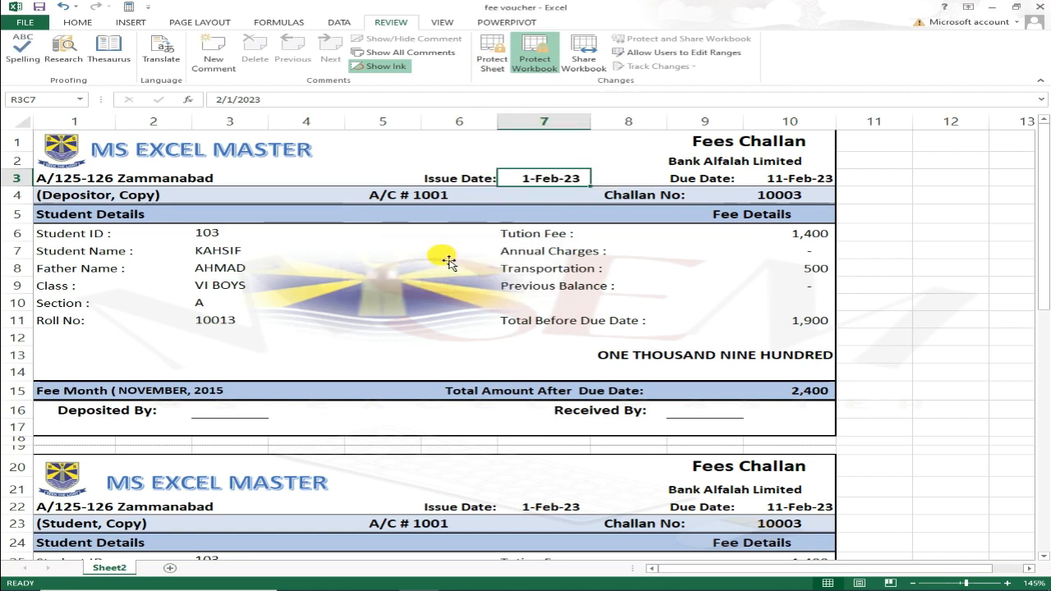
Clear the Locked option for the Issue Date cell in Format Cells.
right_click(546, 176)
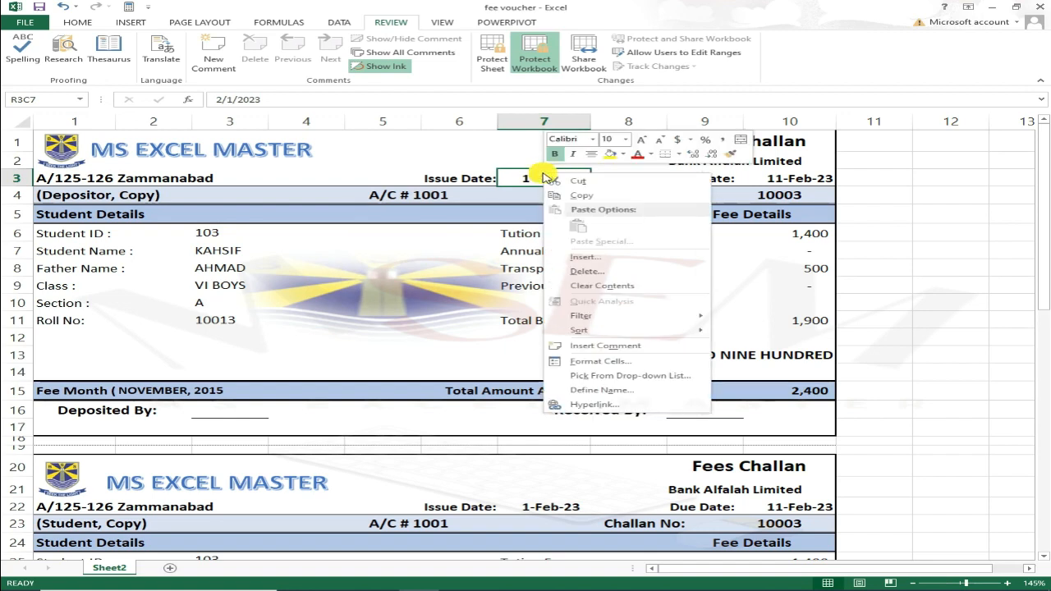
left_click(600, 363)
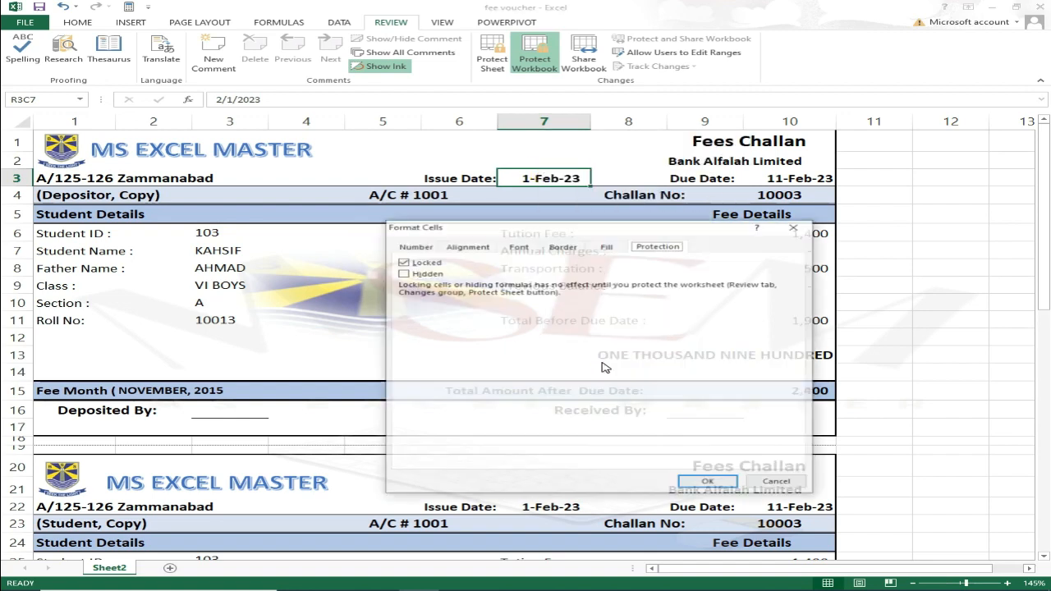
left_click(405, 263)
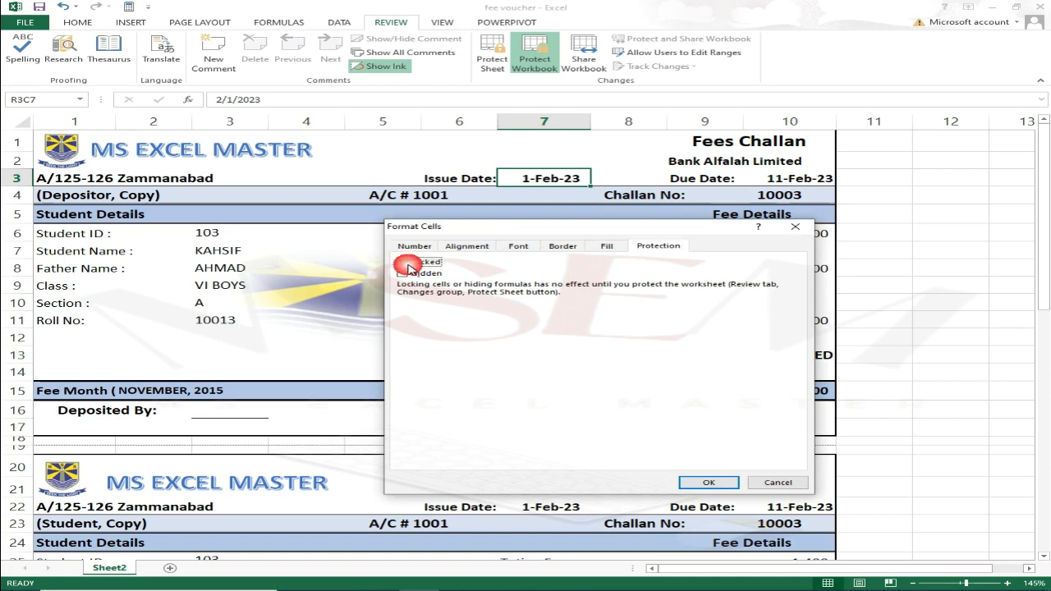
left_click(715, 483)
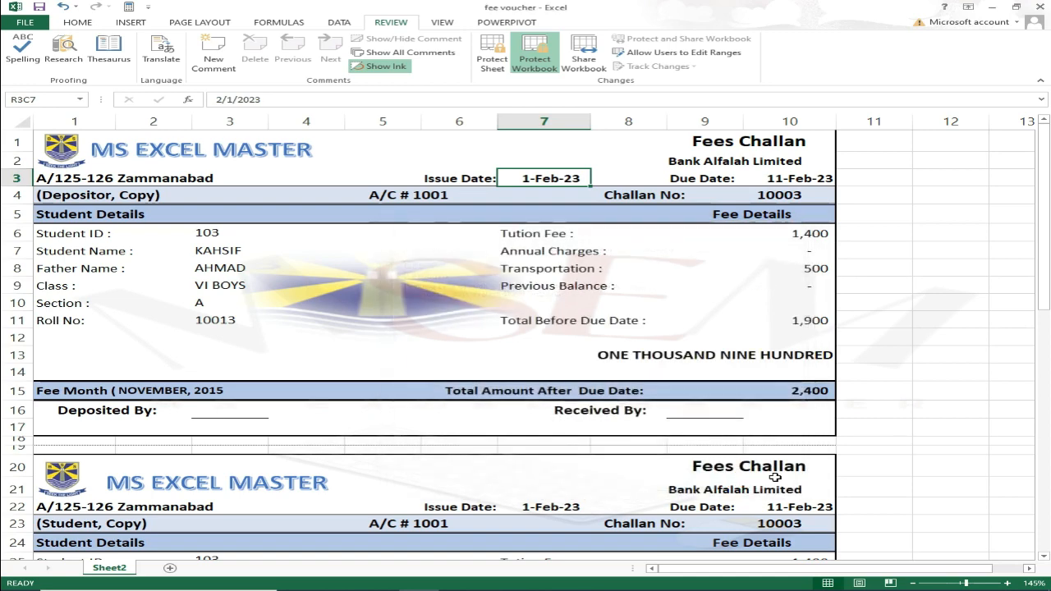
Re-protect the challan sheet with its password, confirming it.
left_click(486, 60)
key("Return")
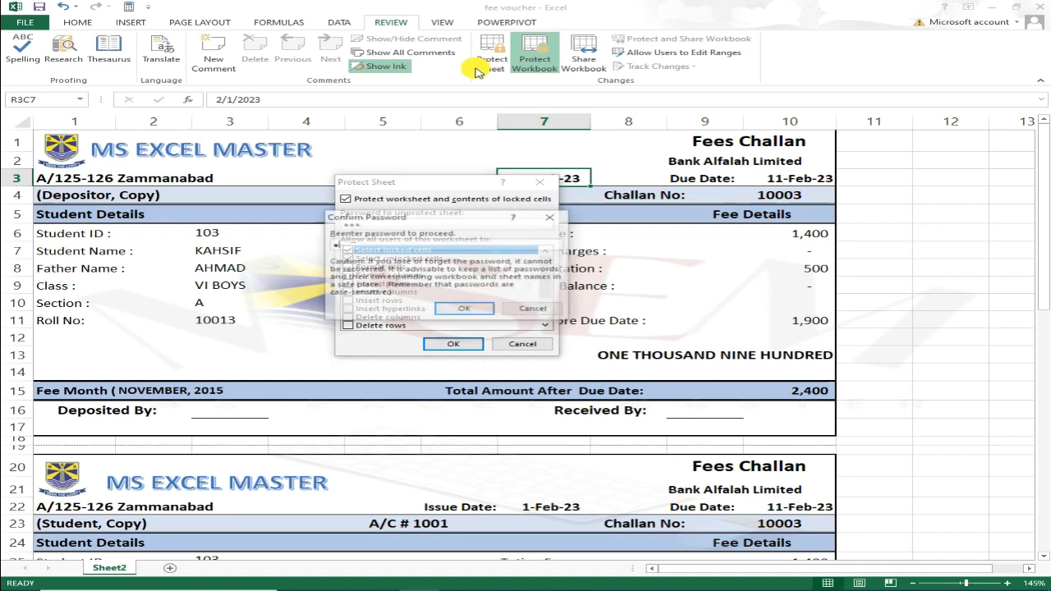
type("123")
key("Return")
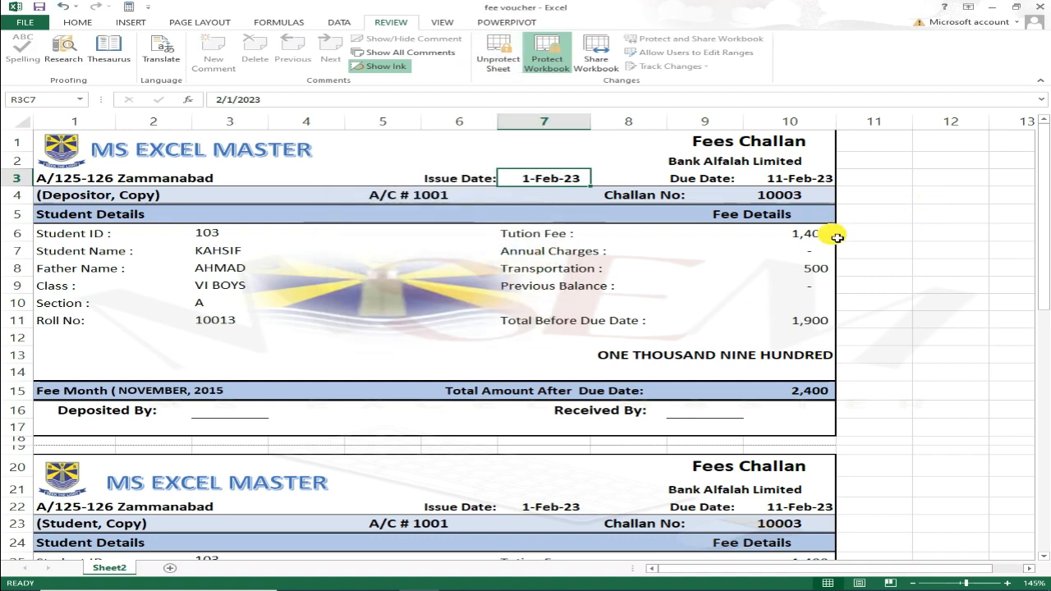
Confirm the Due Date area is locked, then enter 1-Mar-23 as the Issue Date.
key("Right")
key("Right")
key("Delete")
key("Return")
key("Left")
key("Left")
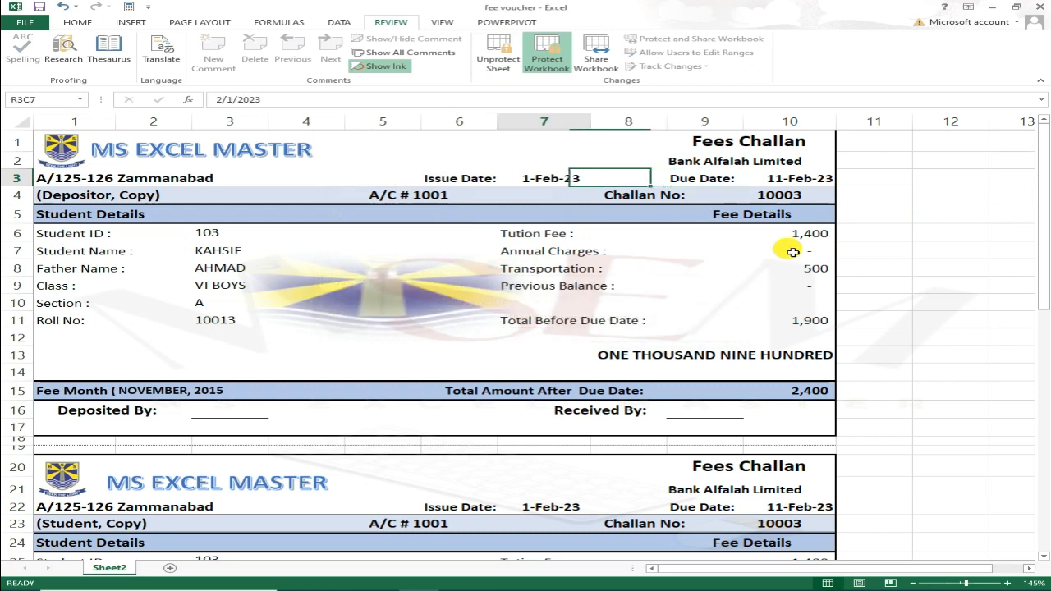
key("F2")
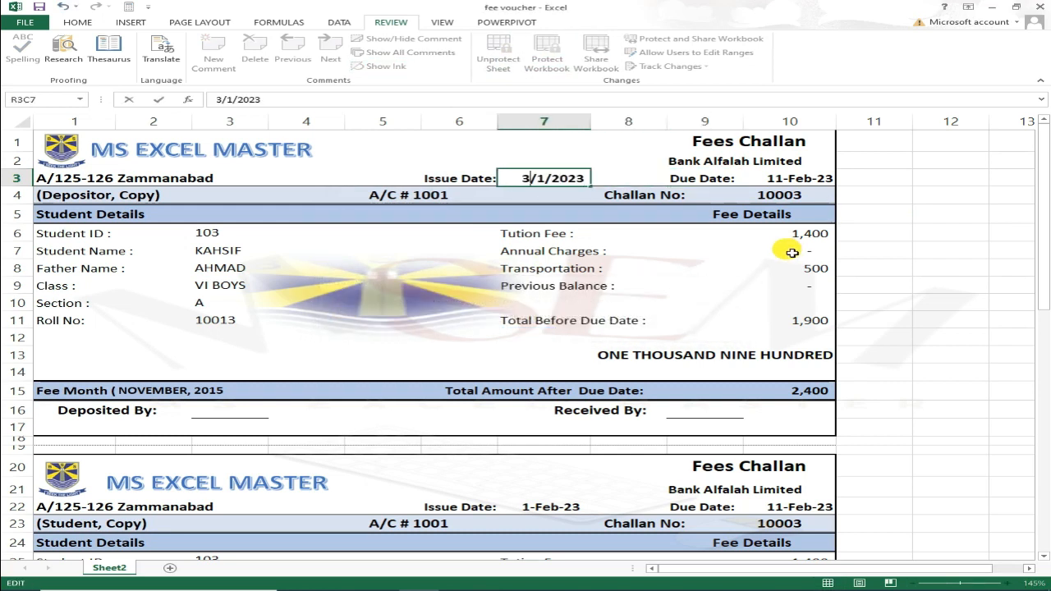
key("Return")
Check that the Due Date recalculates to 11-Mar-23 and review the fee amounts.
key("Up")
key("Down")
key("Down")
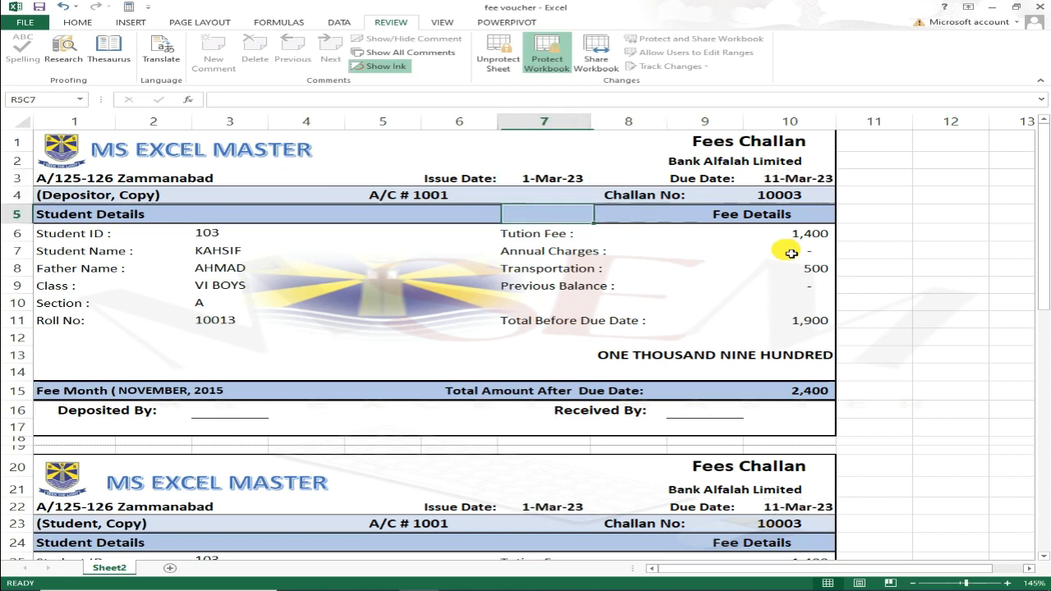
key("Up")
key("Up")
key("Left")
key("Right")
key("Right")
key("Right")
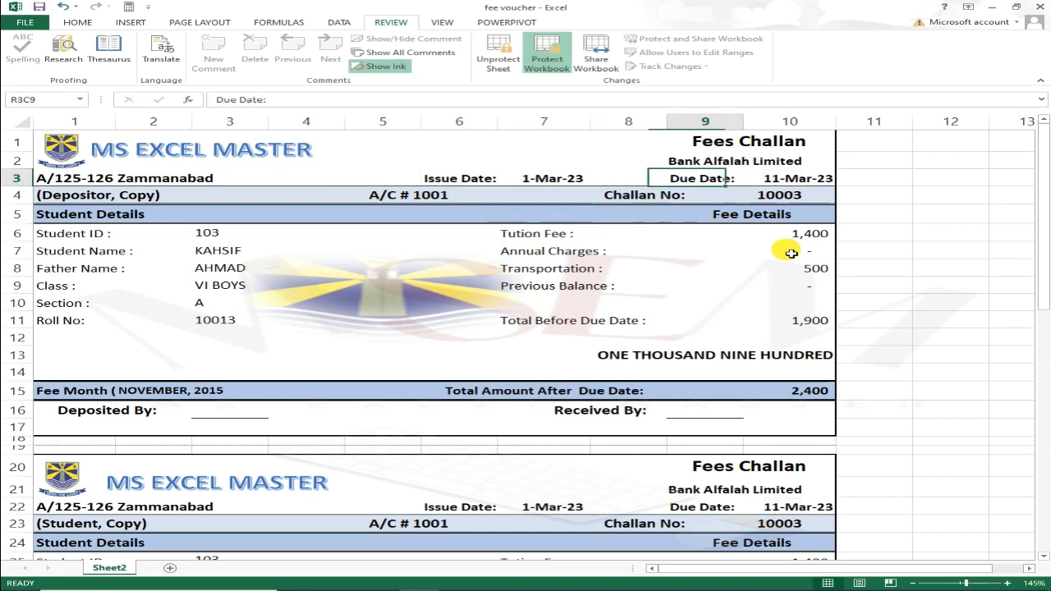
key("Right")
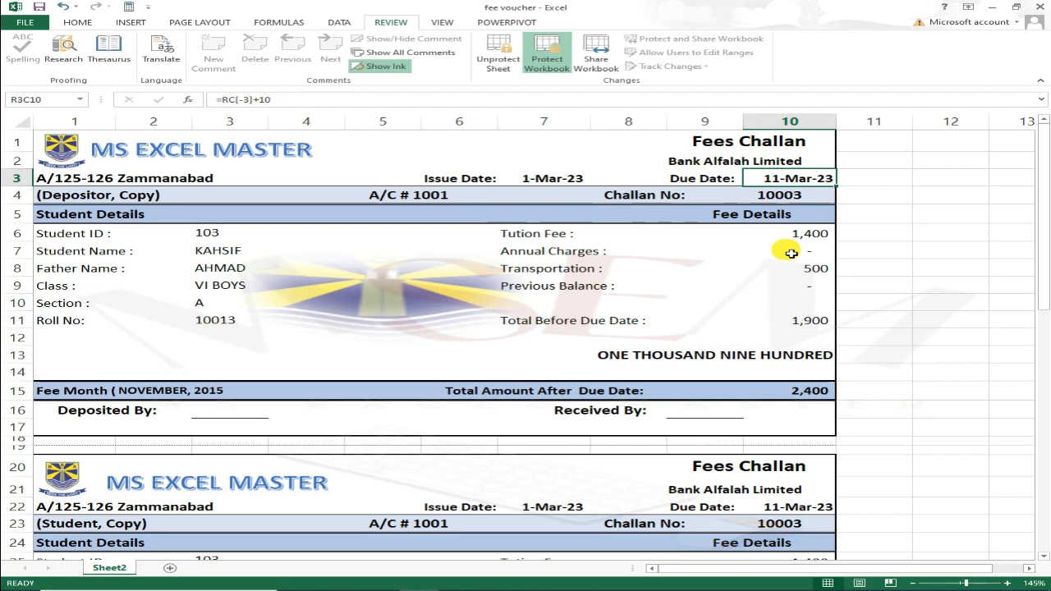
key("Down")
key("Down")
key("Down")
key("Down")
key("Down")
key("Down")
key("Down")
key("Down")
key("Down")
key("Down")
key("Down")
key("Down")
key("Down")
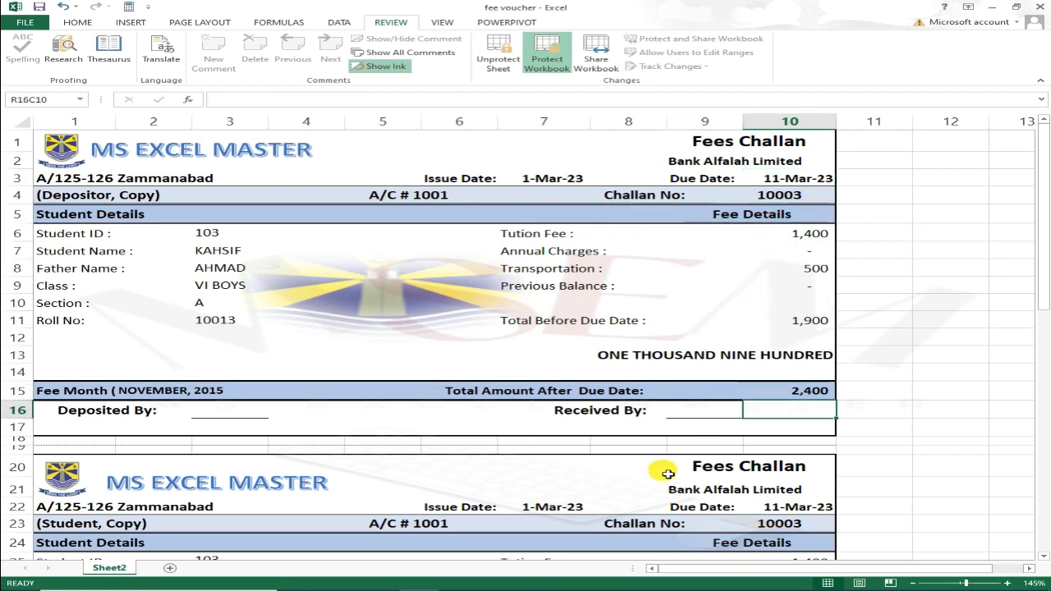
scroll(654, 481, "down", 5)
scroll(606, 366, "down", 2)
left_click(699, 281)
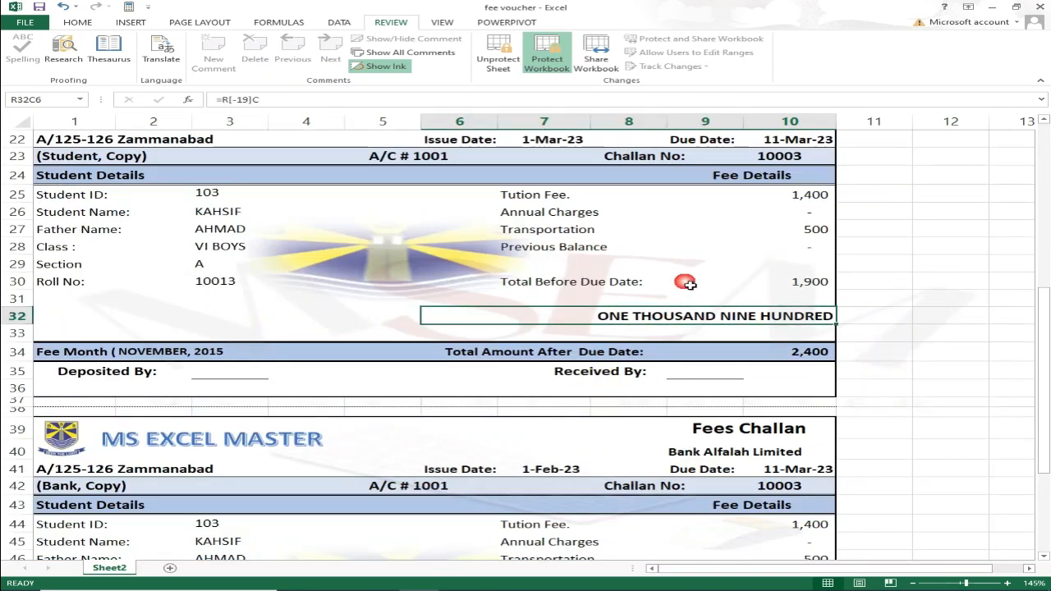
scroll(625, 328, "up", 3)
left_click(789, 364)
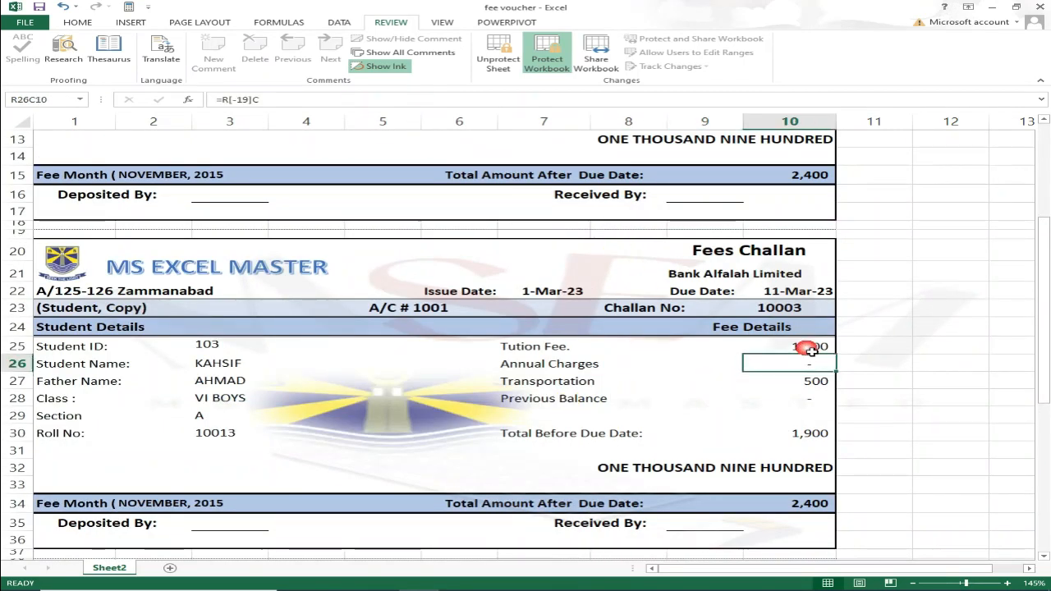
left_click(805, 346)
scroll(739, 369, "up", 6)
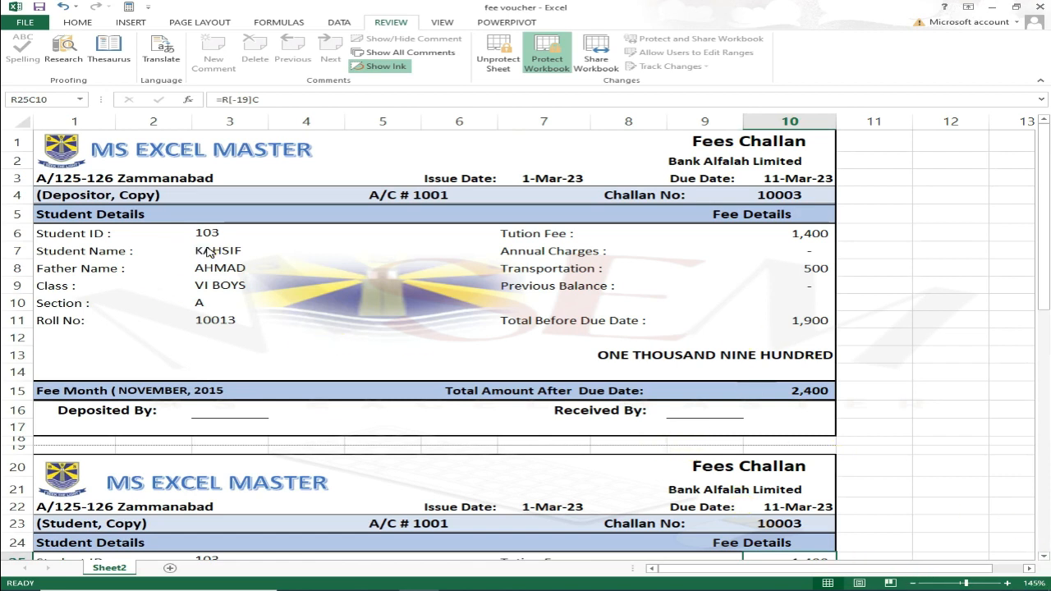
key("Up")
key("Up")
key("Up")
key("Up")
key("Up")
key("Up")
key("Up")
key("Up")
key("Up")
key("Up")
key("Up")
key("Up")
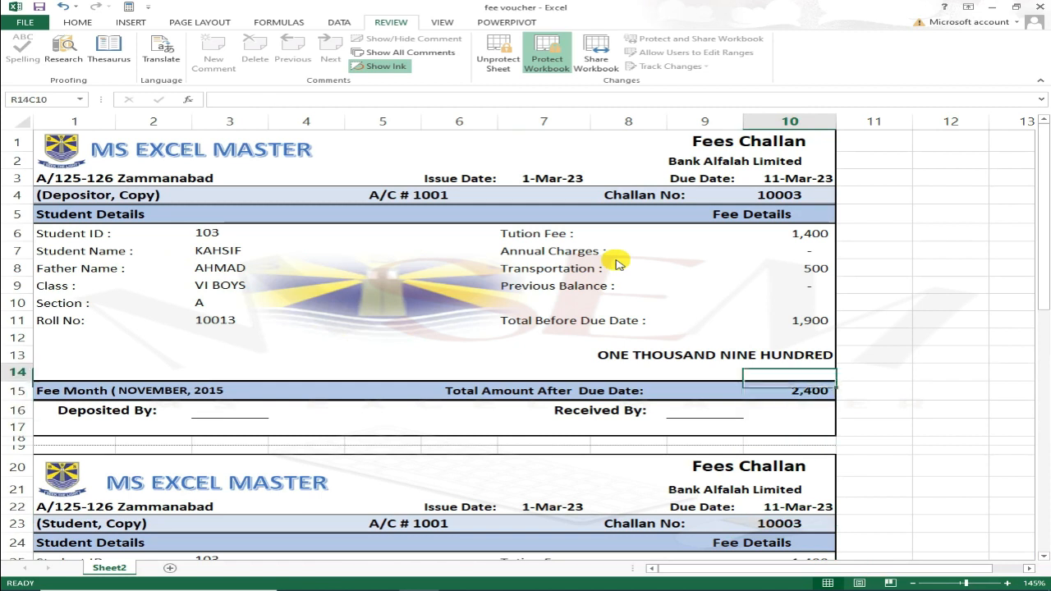
key("Up")
key("Up")
key("Up")
key("Up")
key("Left")
key("Left")
key("Left")
key("Left")
key("Left")
key("Left")
key("Left")
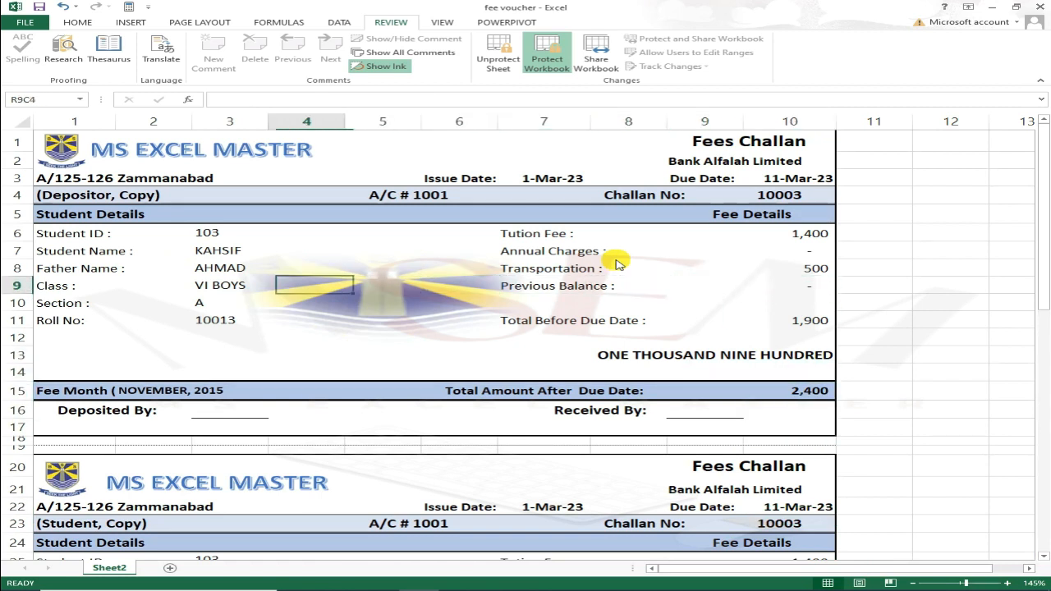
key("Up")
key("Up")
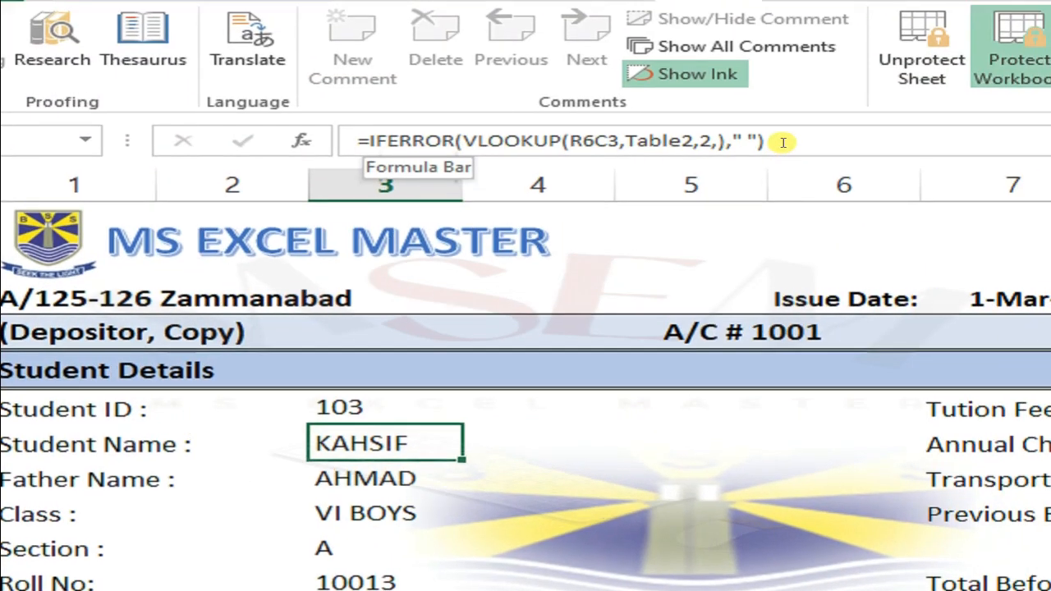
left_click(783, 142)
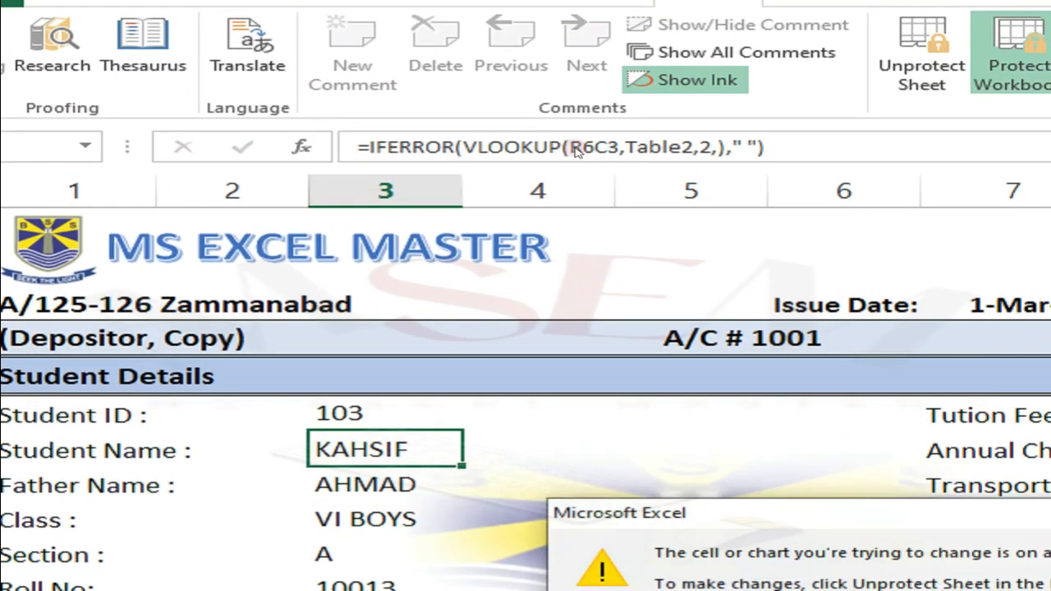
key("Return")
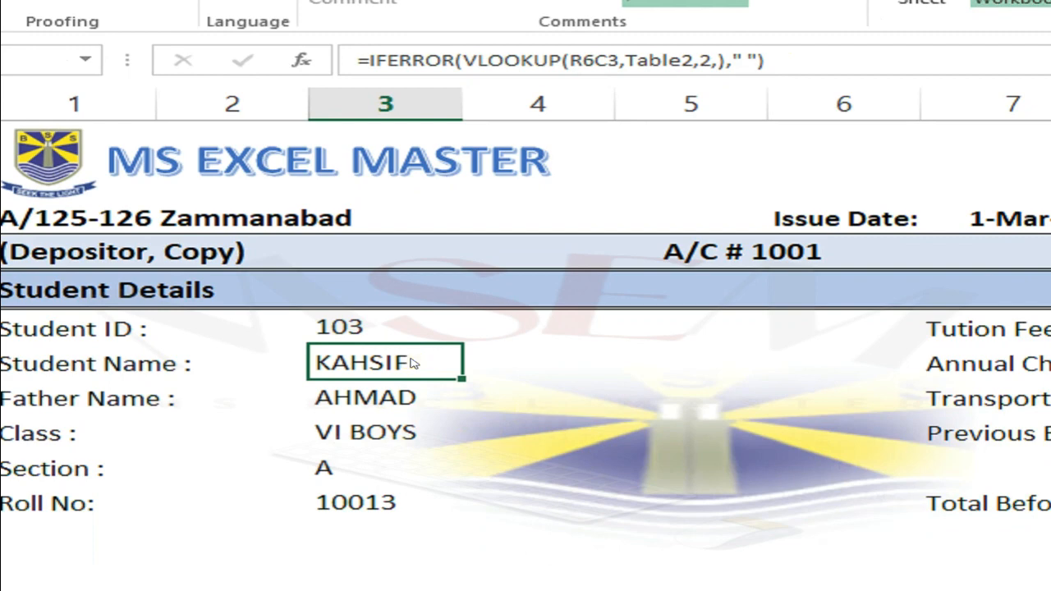
double_click(402, 346)
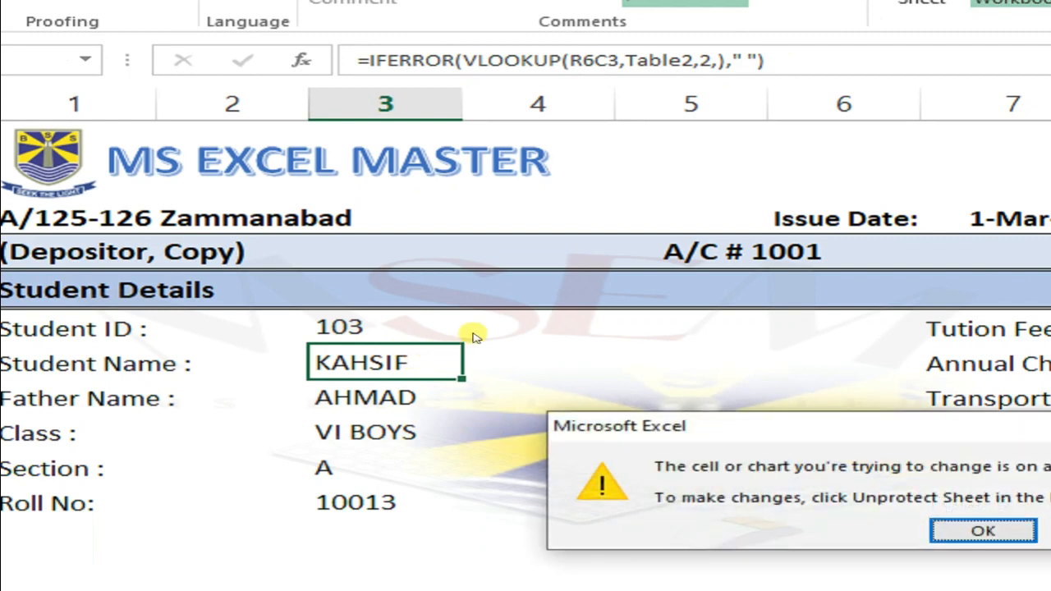
key("Return")
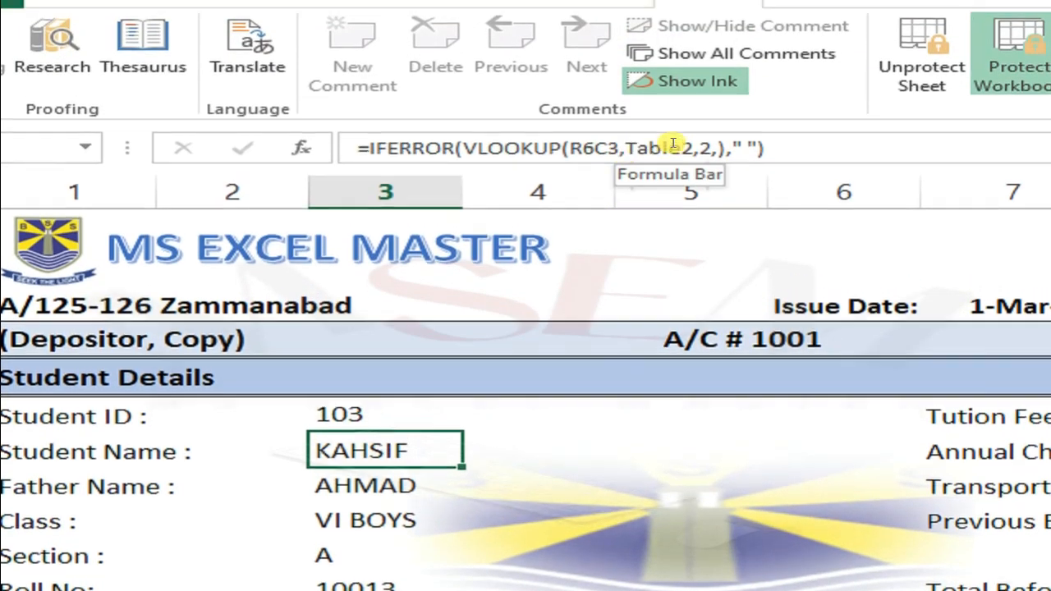
left_click(762, 144)
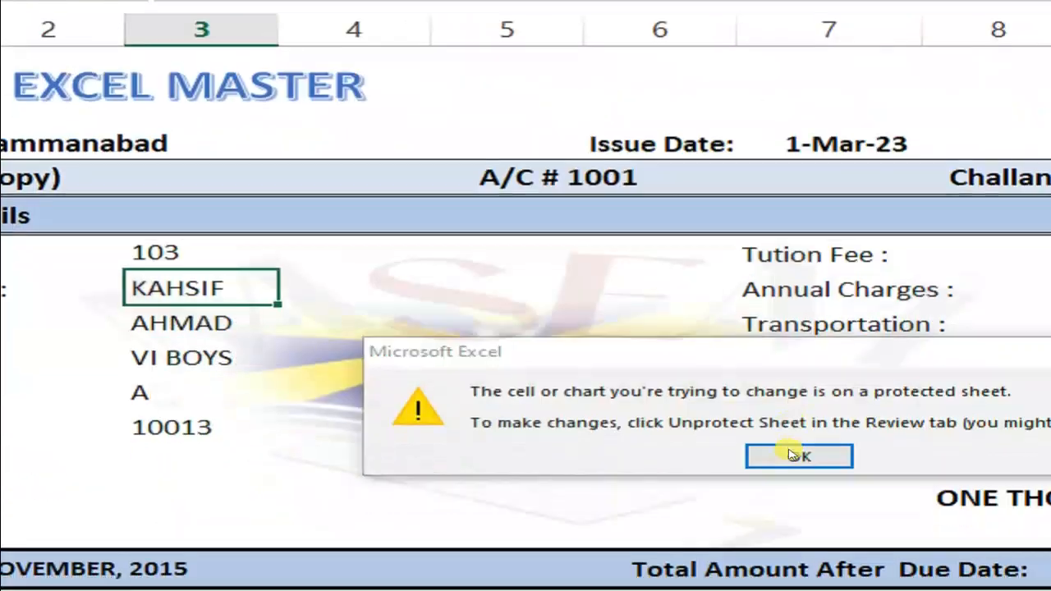
left_click(792, 450)
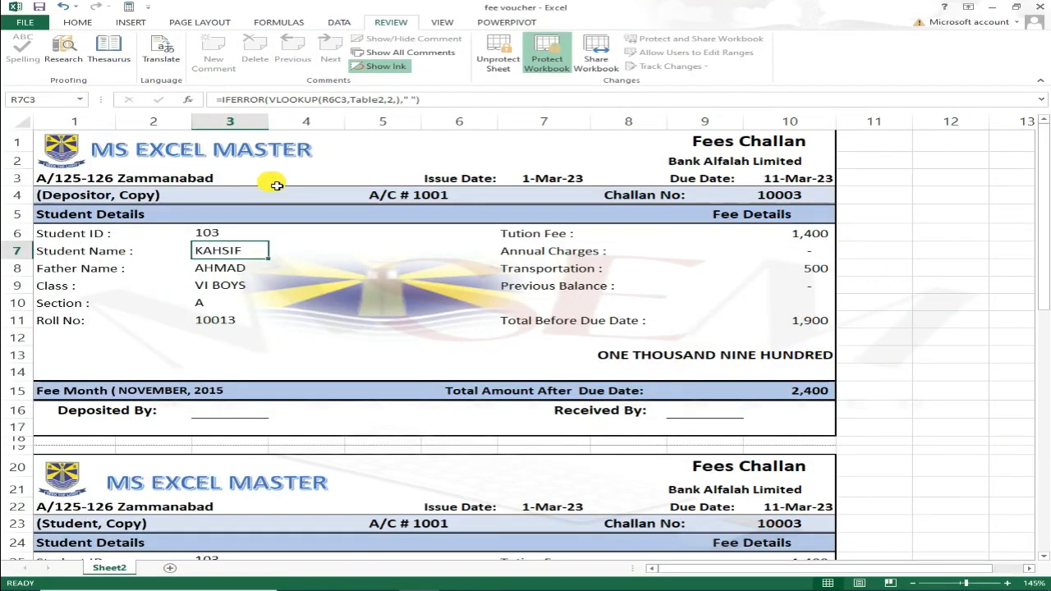
key("Down")
key("Down")
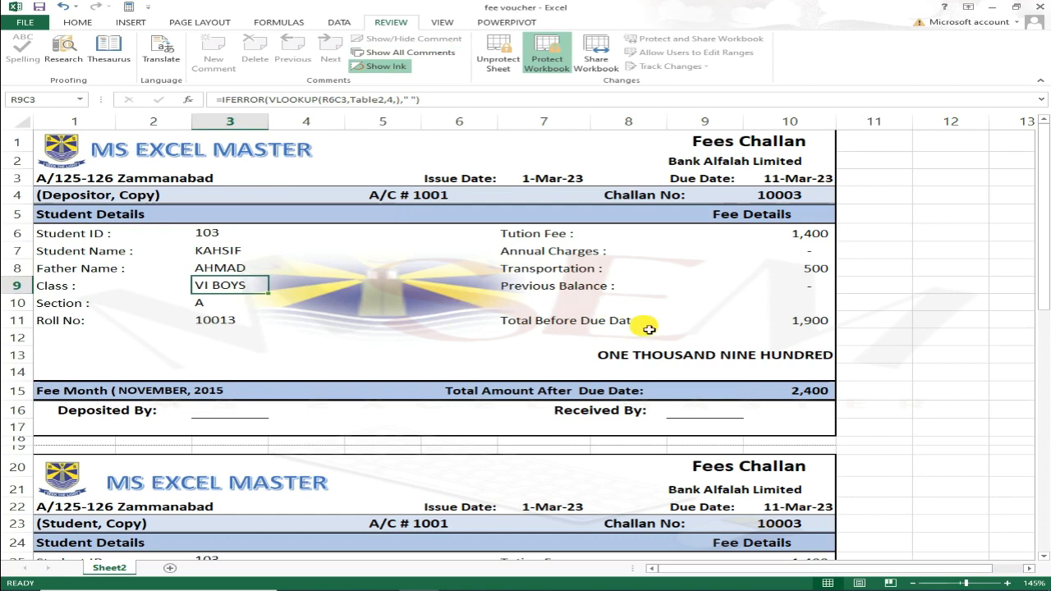
left_click(20, 122)
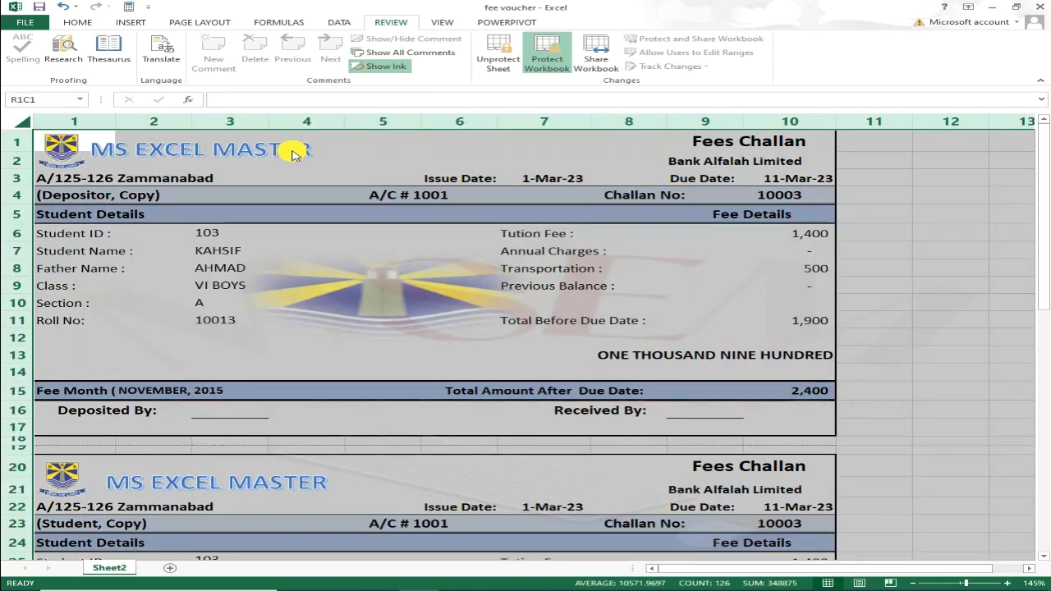
Unprotect the sheet and set all cells to Locked and Hidden in Format Cells.
left_click(499, 54)
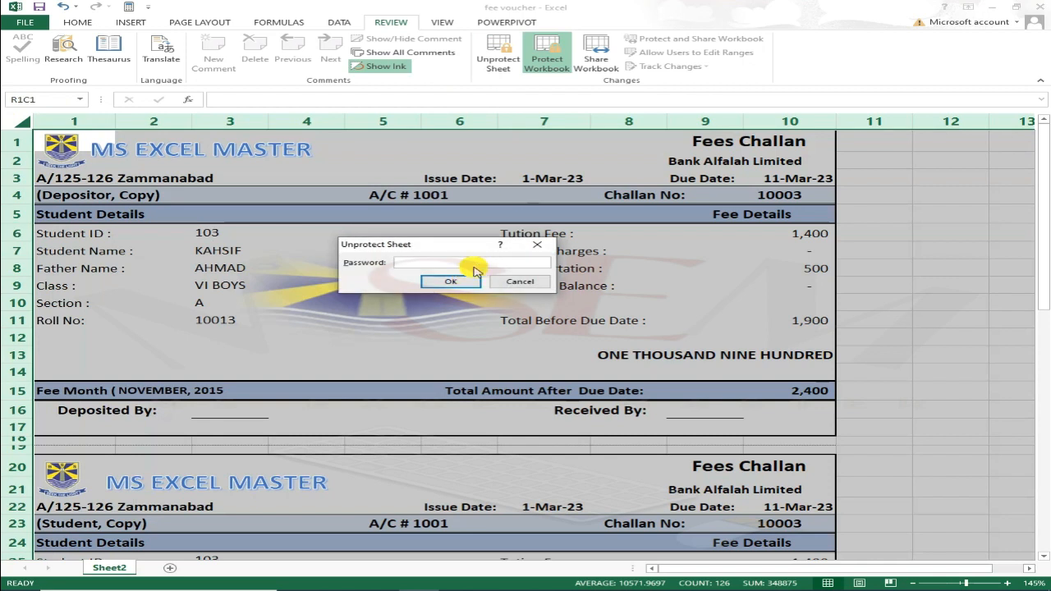
key("Return")
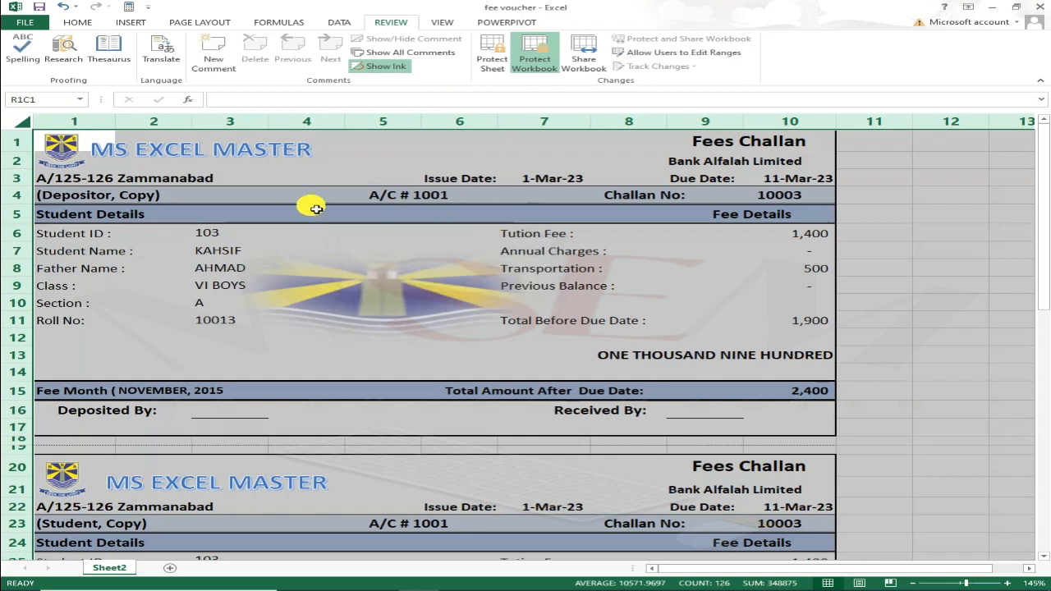
right_click(218, 240)
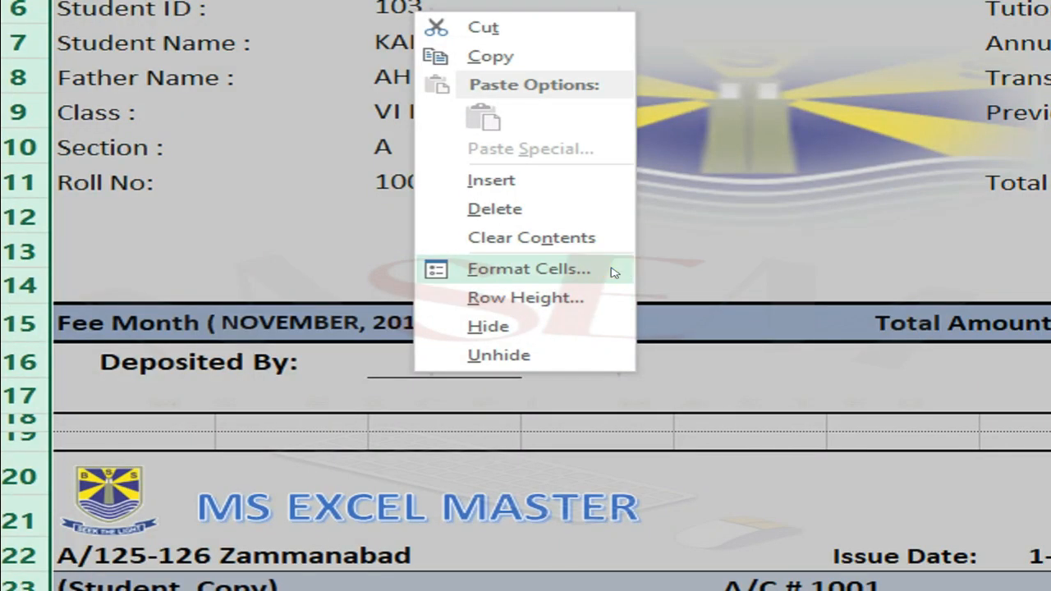
left_click(612, 272)
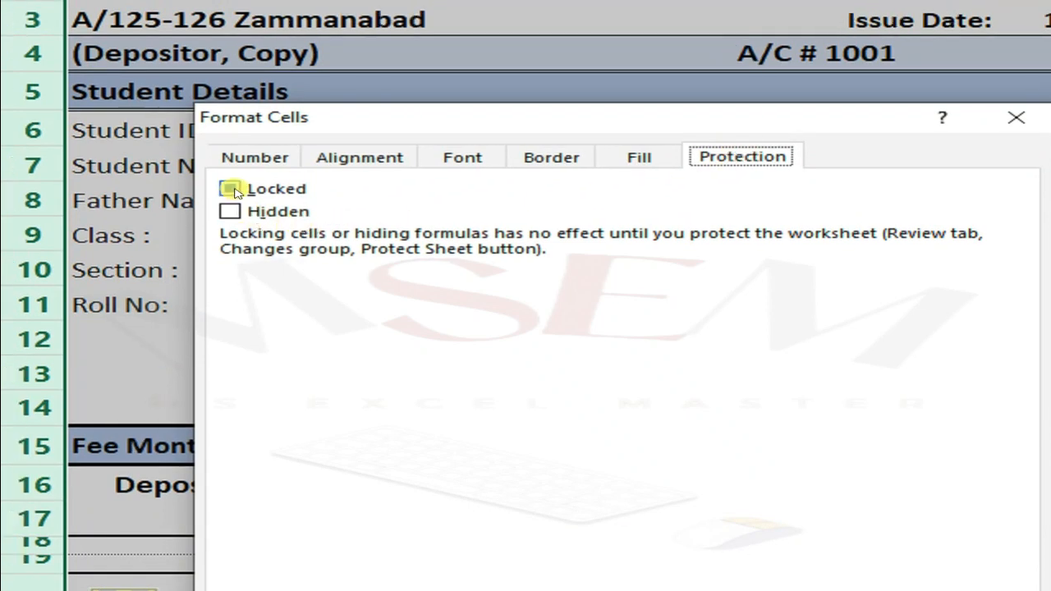
left_click(239, 192)
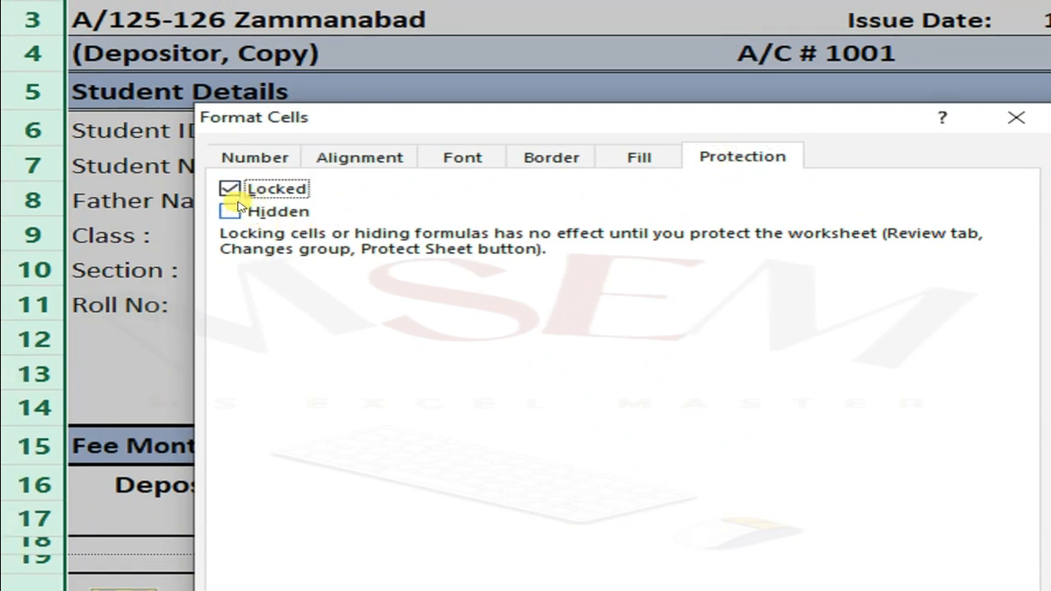
left_click(232, 213)
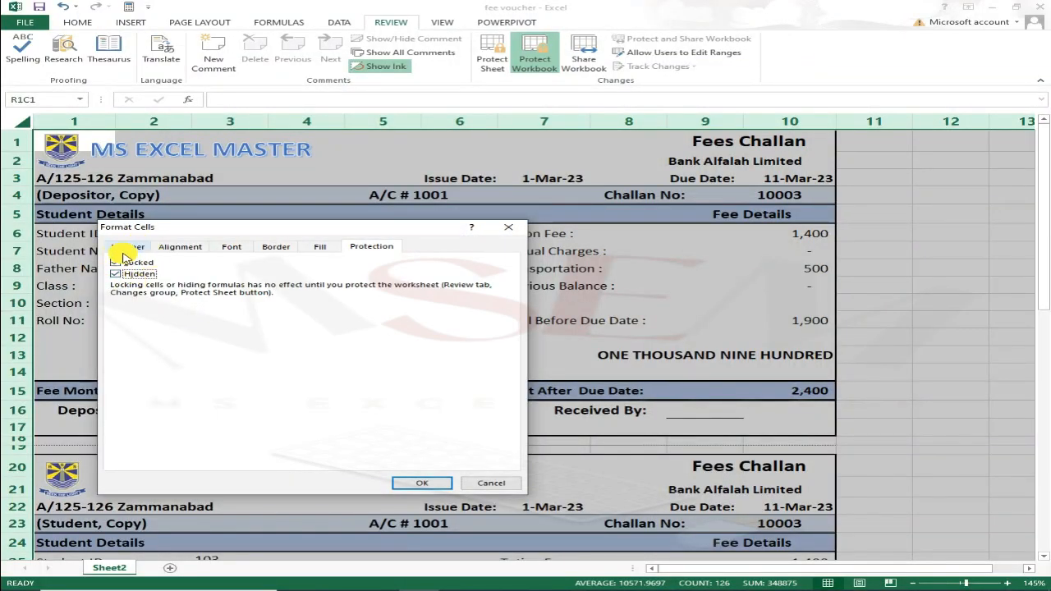
left_click(425, 484)
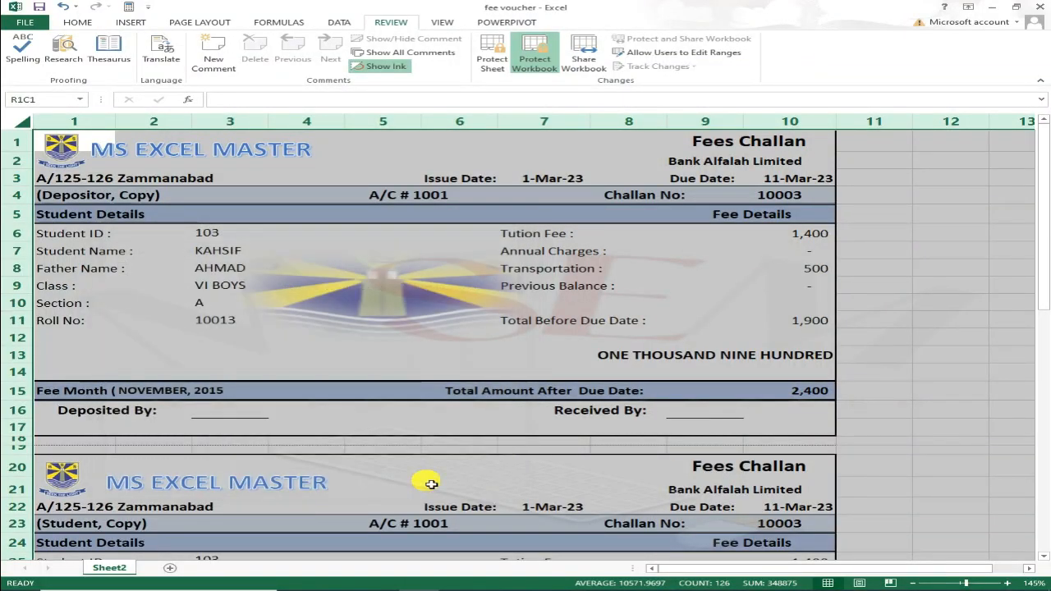
Untick Locked and Hidden for the selected Student ID and Issue Date cells.
left_click(222, 236)
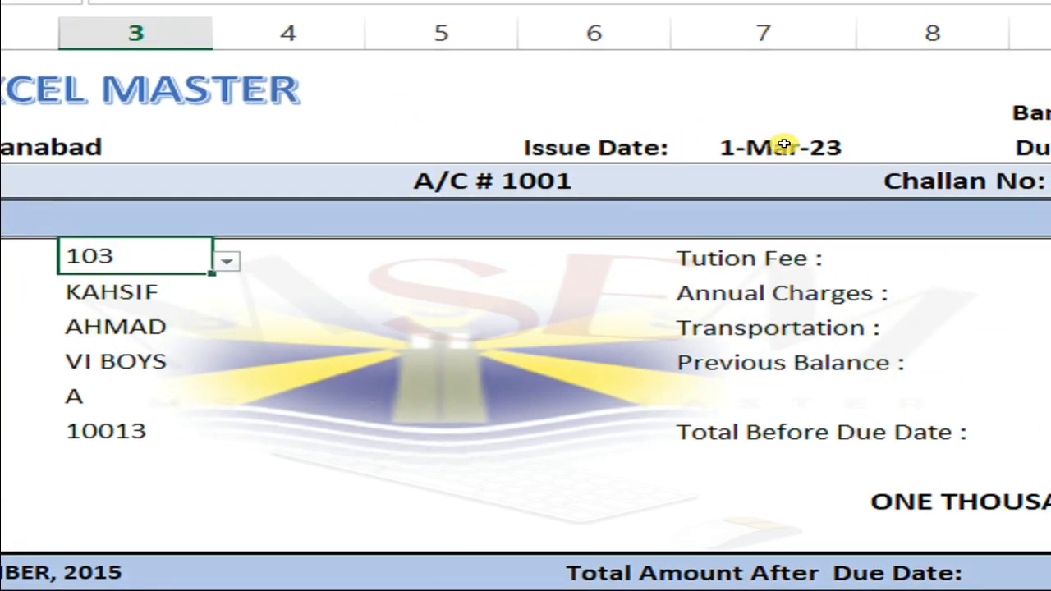
left_click(784, 144)
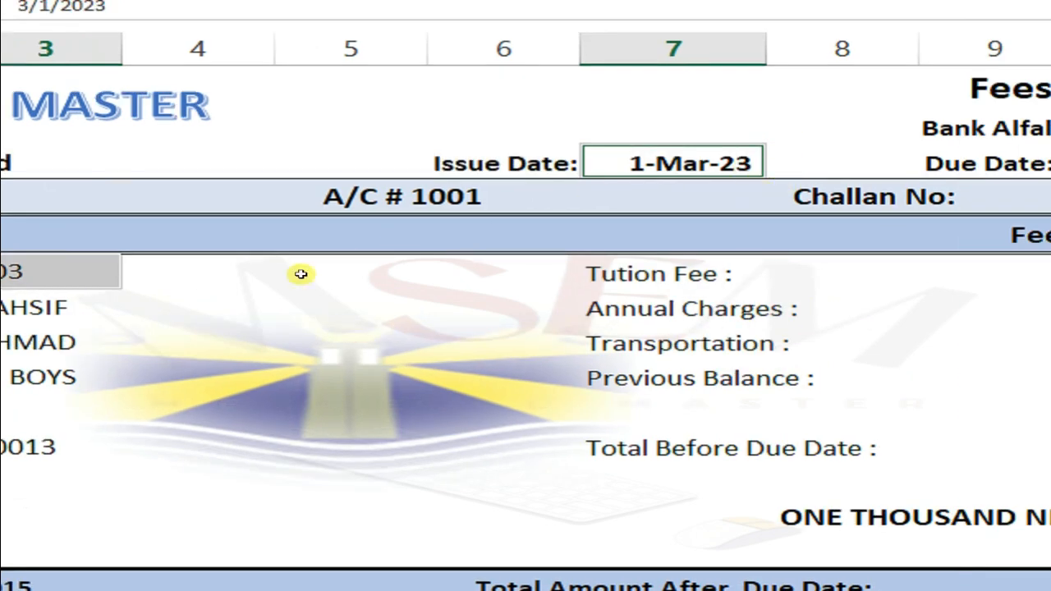
right_click(754, 162)
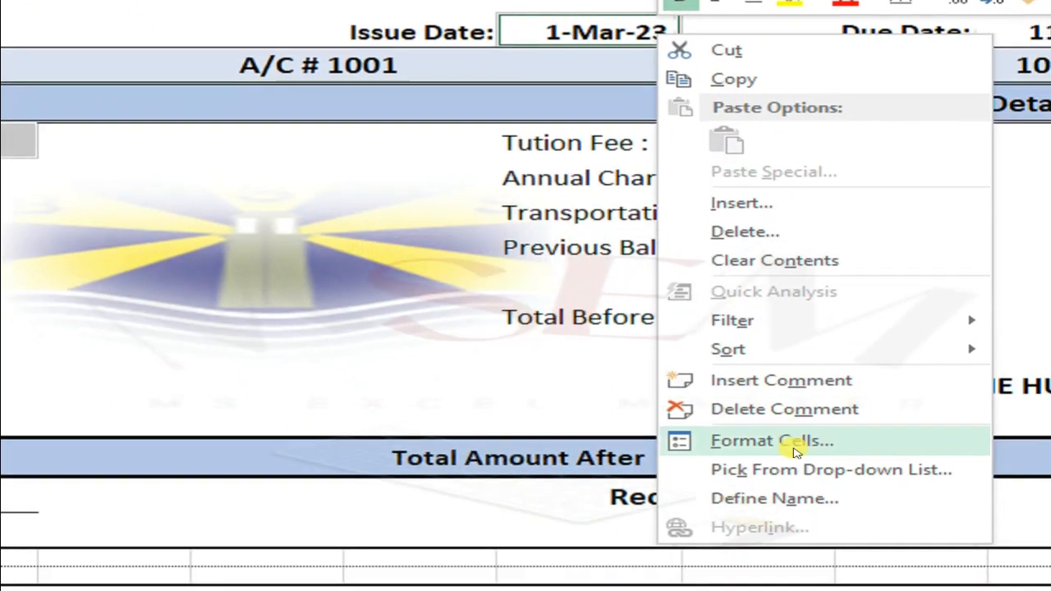
left_click(795, 450)
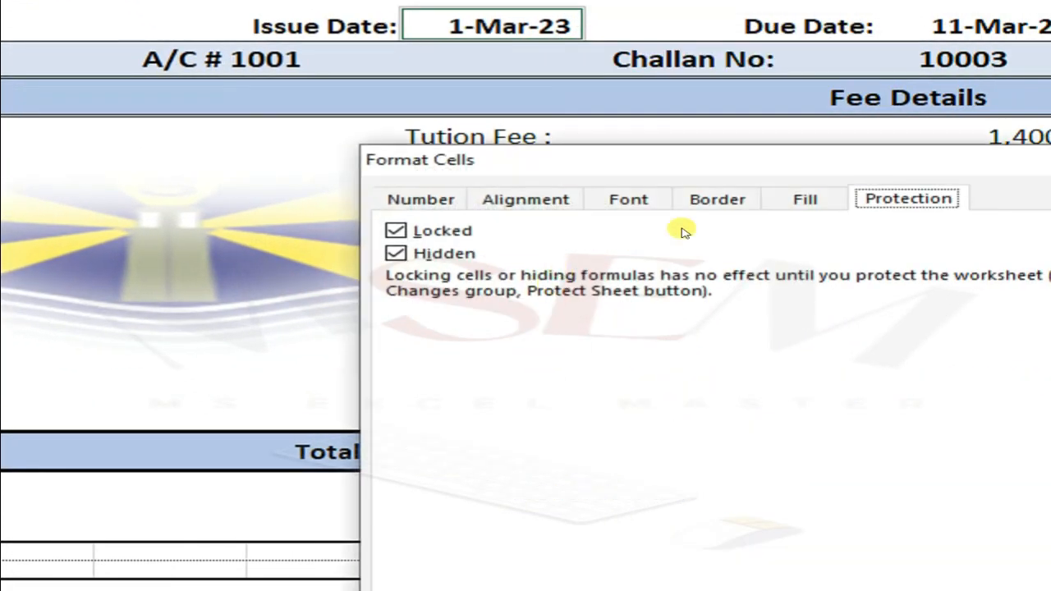
left_click_drag(1025, 170, 589, 147)
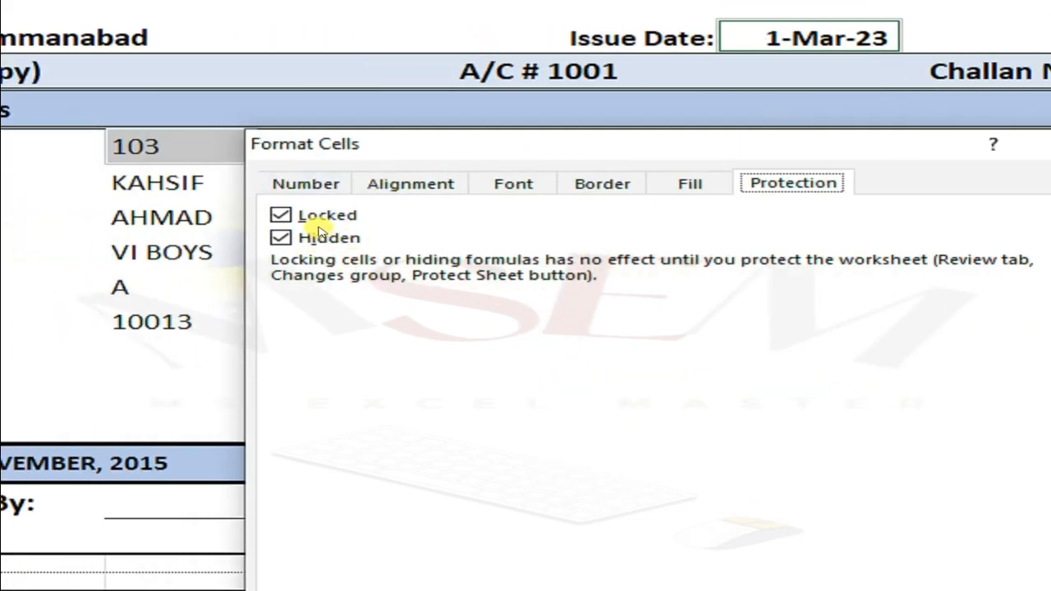
left_click(281, 215)
left_click(283, 239)
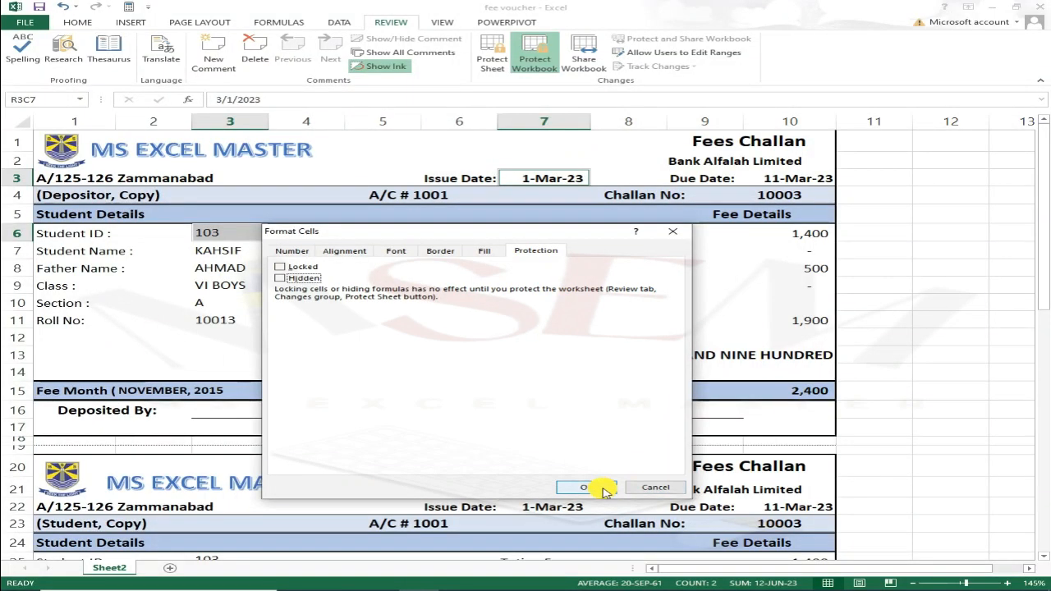
left_click(598, 486)
Protect the challan sheet again with a password.
left_click(430, 233)
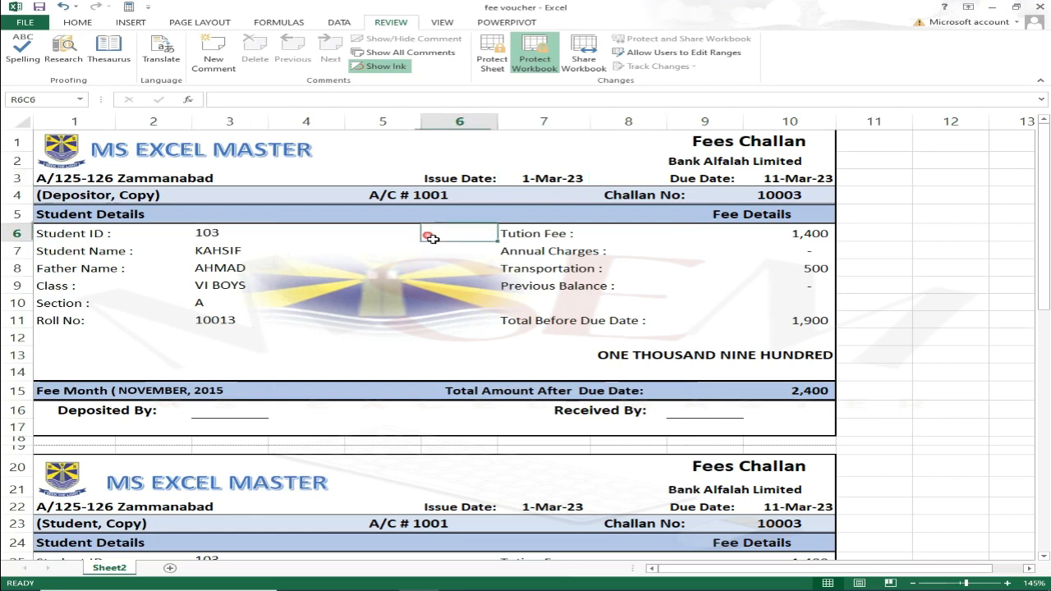
left_click(494, 55)
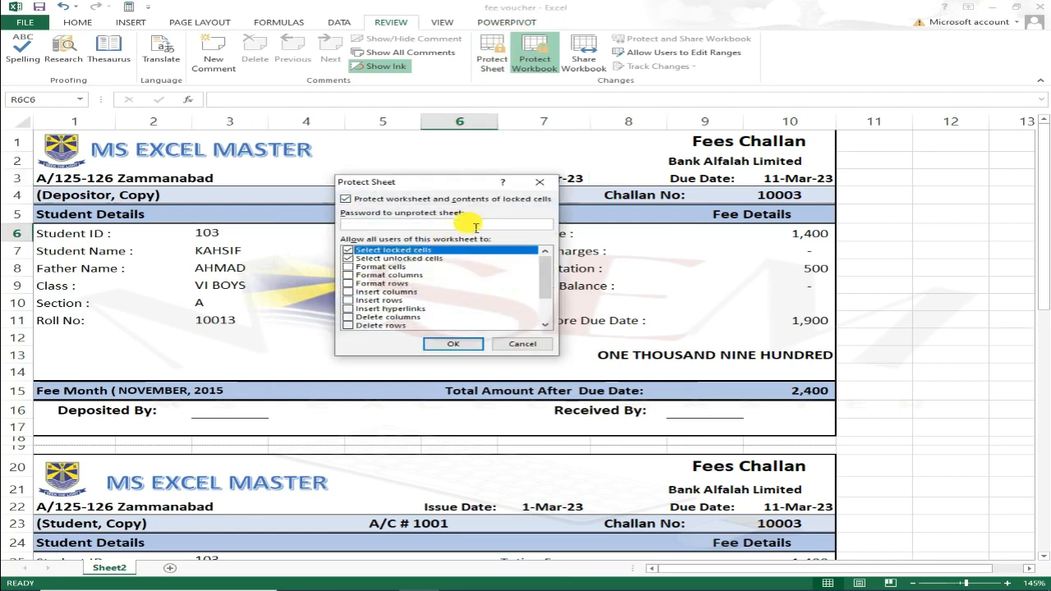
key("Return")
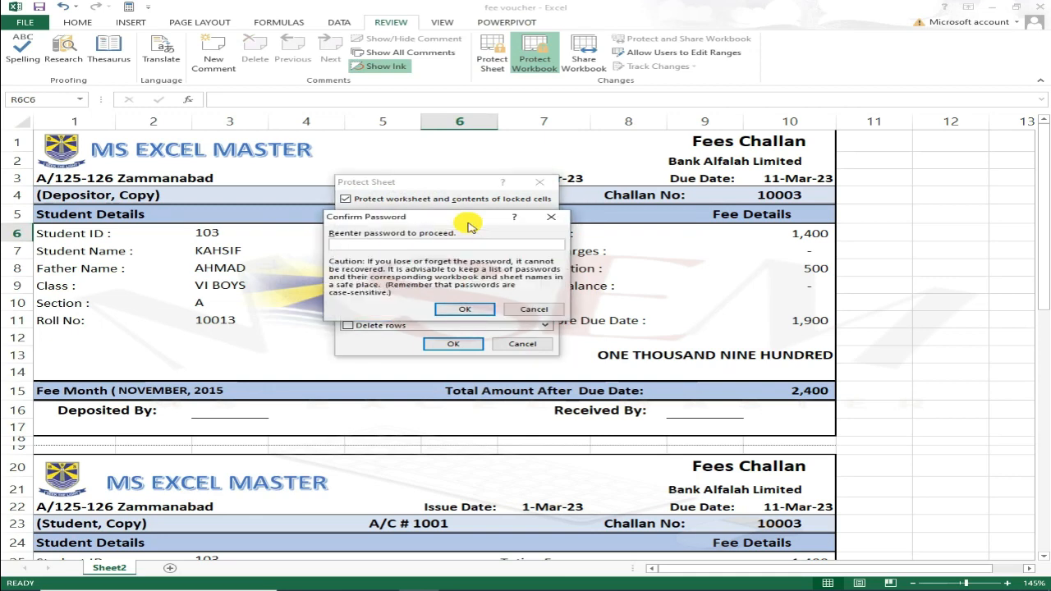
key("Return")
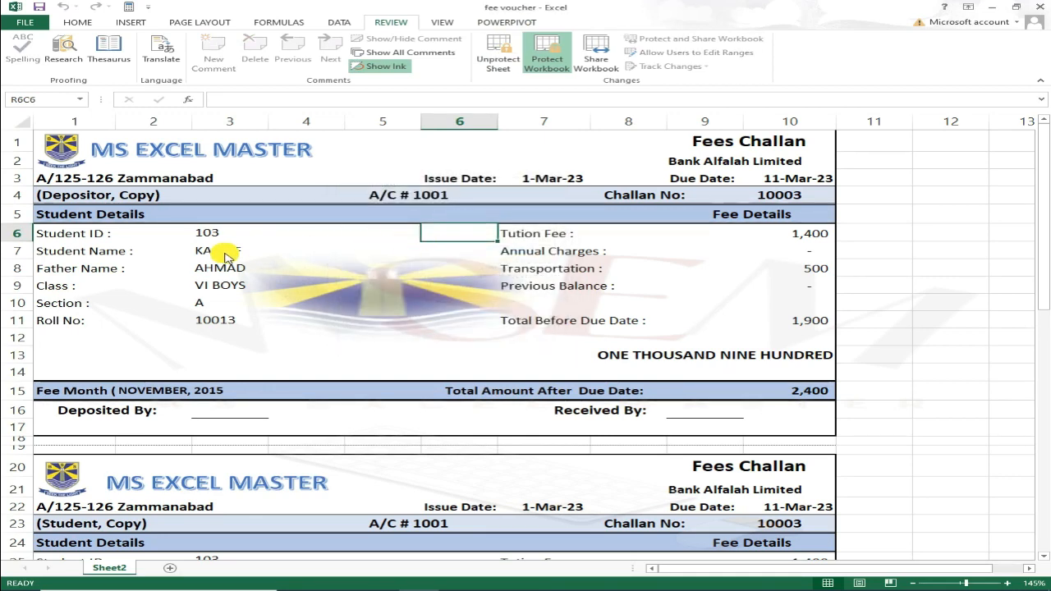
Pick Student ID 106 from the dropdown so the vouchers show challan 10006.
left_click(219, 234)
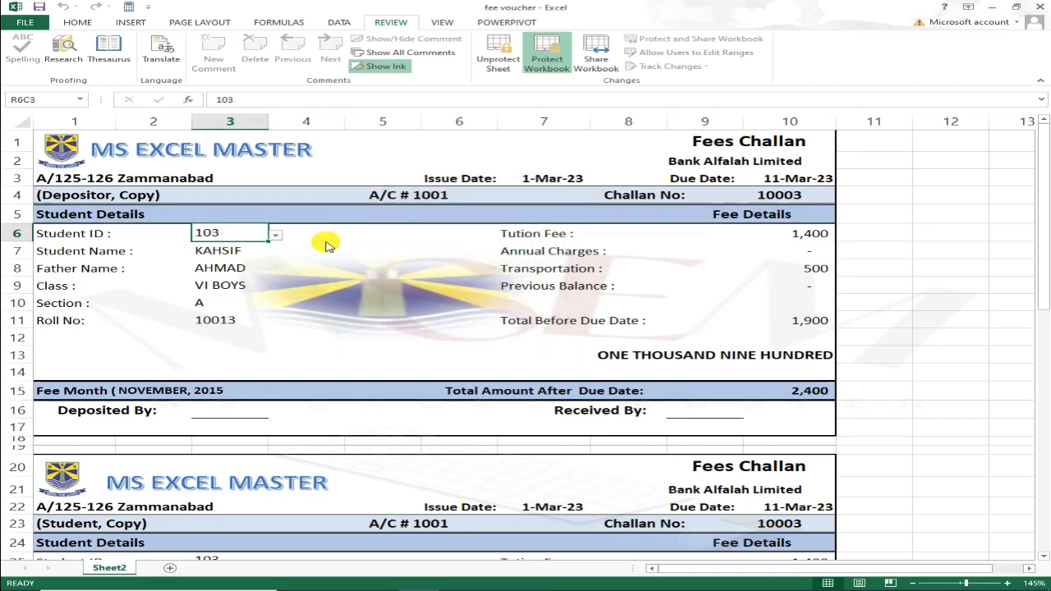
key("alt+Down")
key("Down")
key("Down")
key("Down")
key("Return")
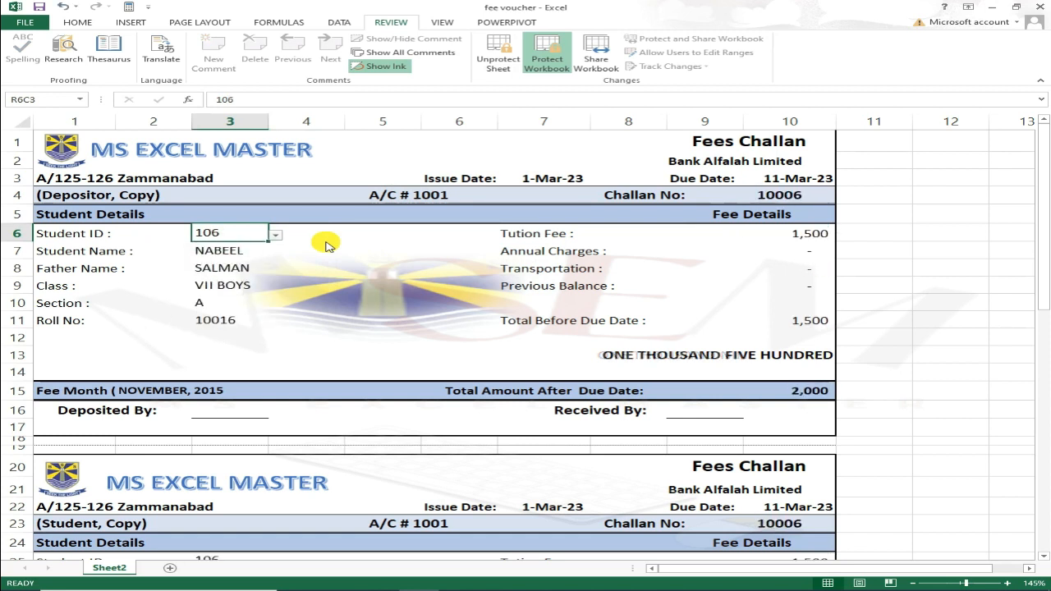
key("Return")
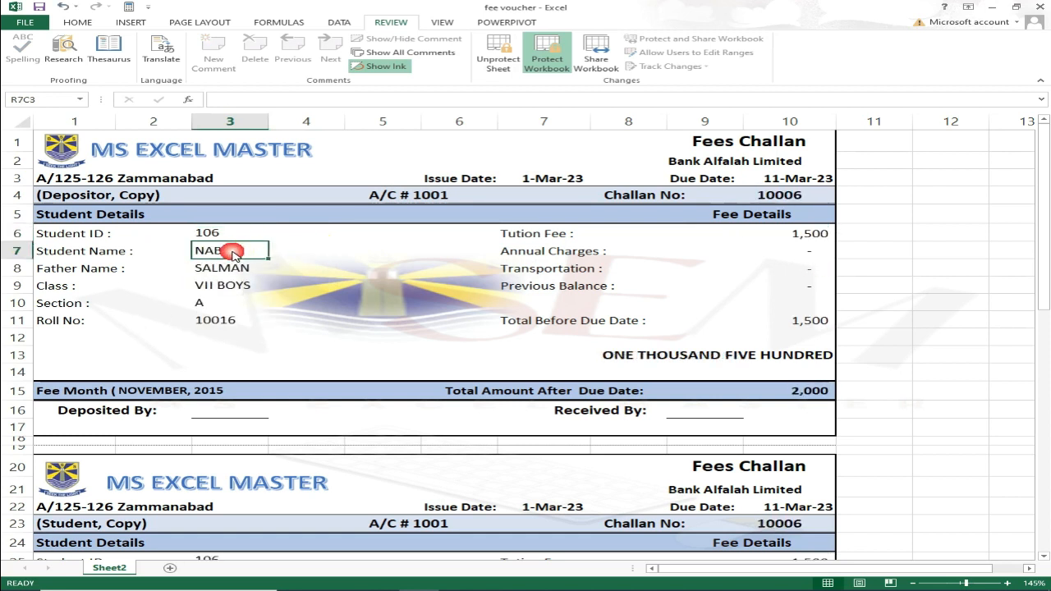
Verify the Father Name, date labels and fee amount cells are locked.
left_click(119, 265)
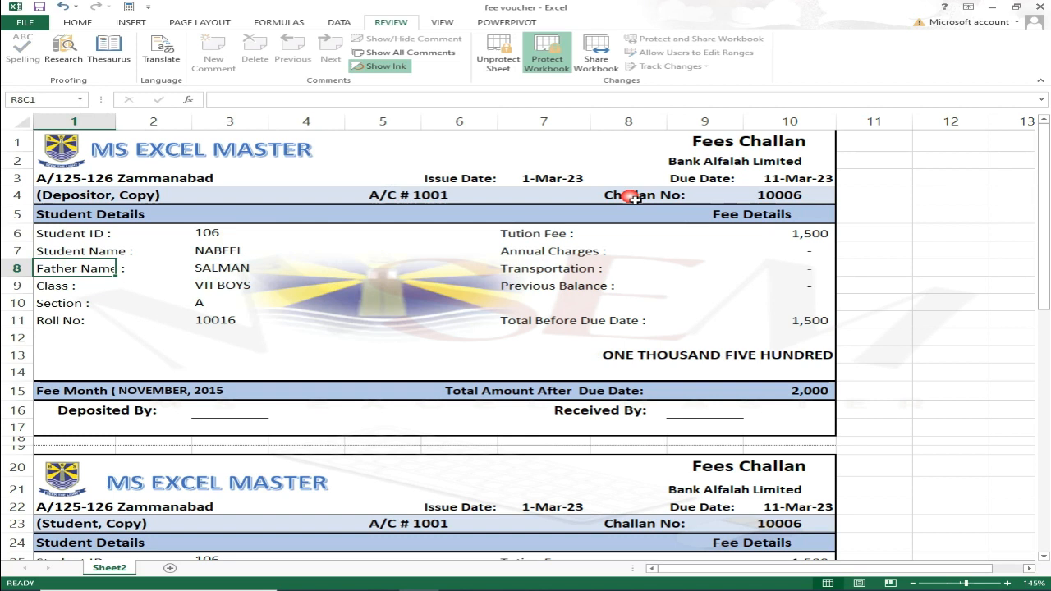
left_click(573, 178)
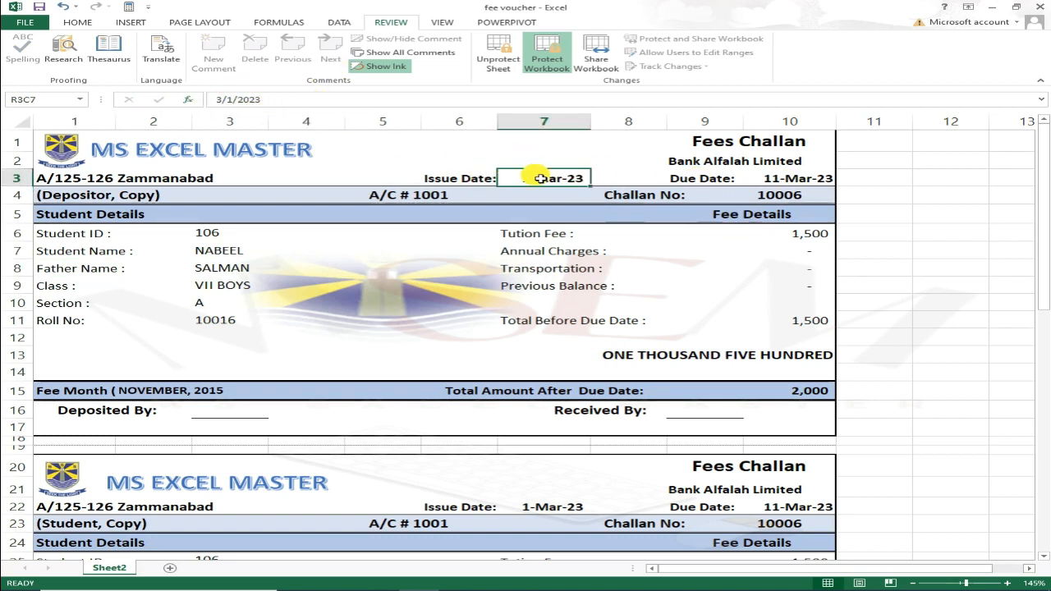
left_click(451, 185)
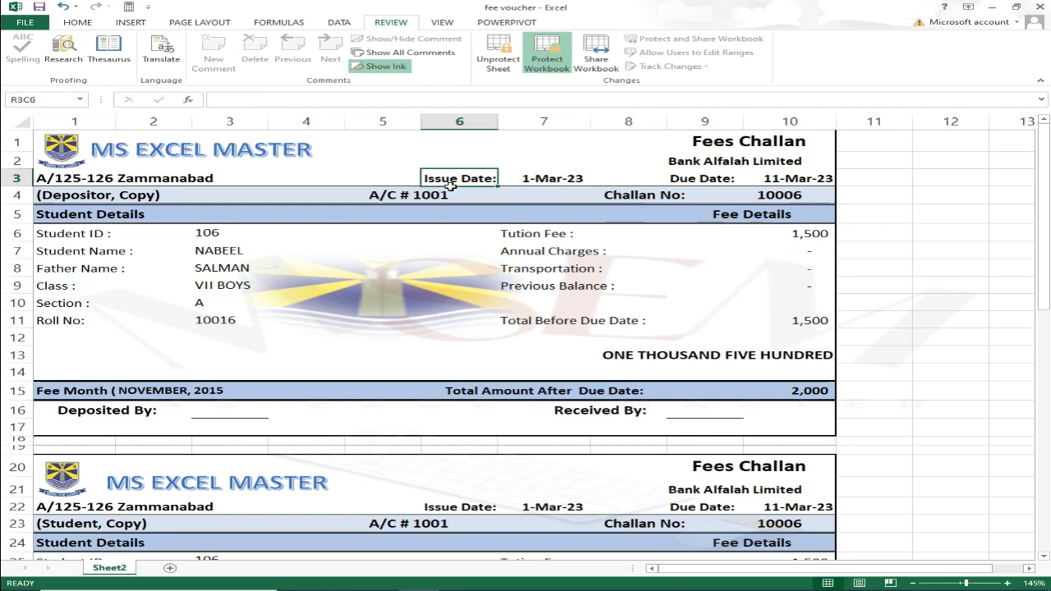
left_click(729, 182)
left_click(801, 237)
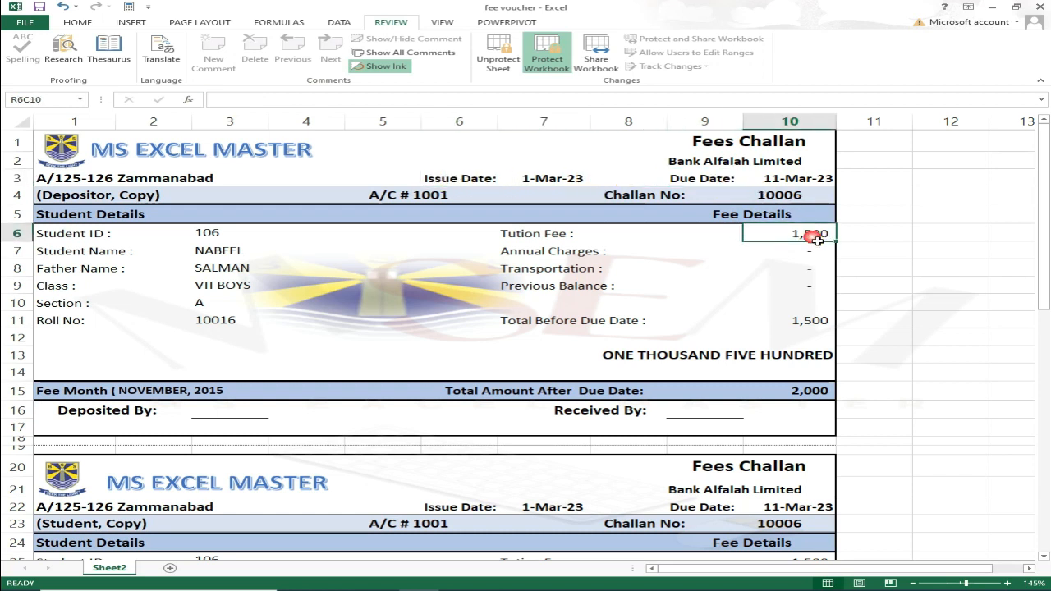
left_click(809, 251)
left_click(809, 269)
left_click(809, 286)
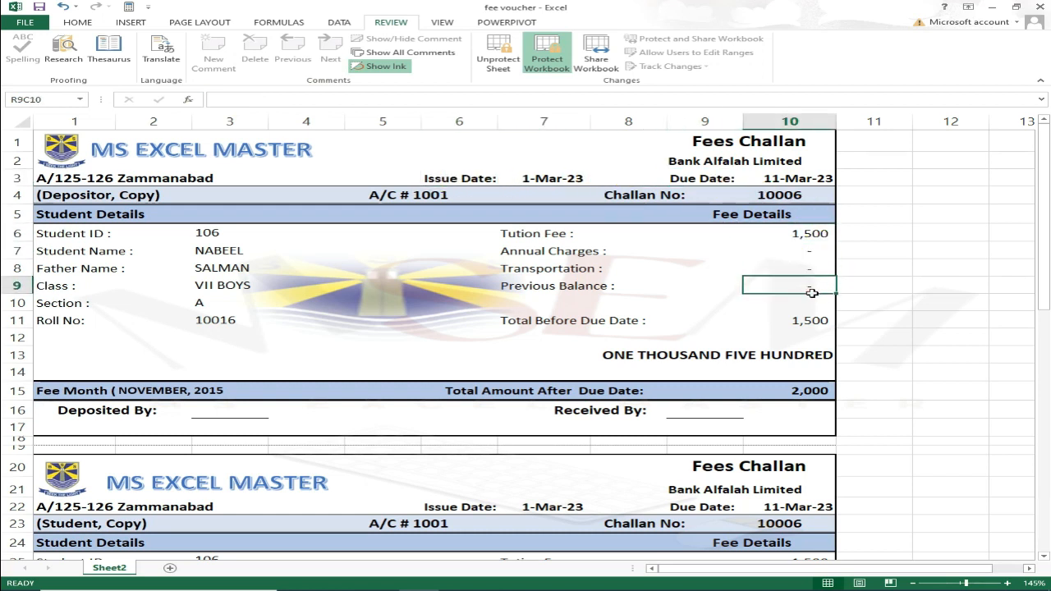
left_click(810, 303)
left_click(810, 321)
left_click(814, 337)
left_click(821, 355)
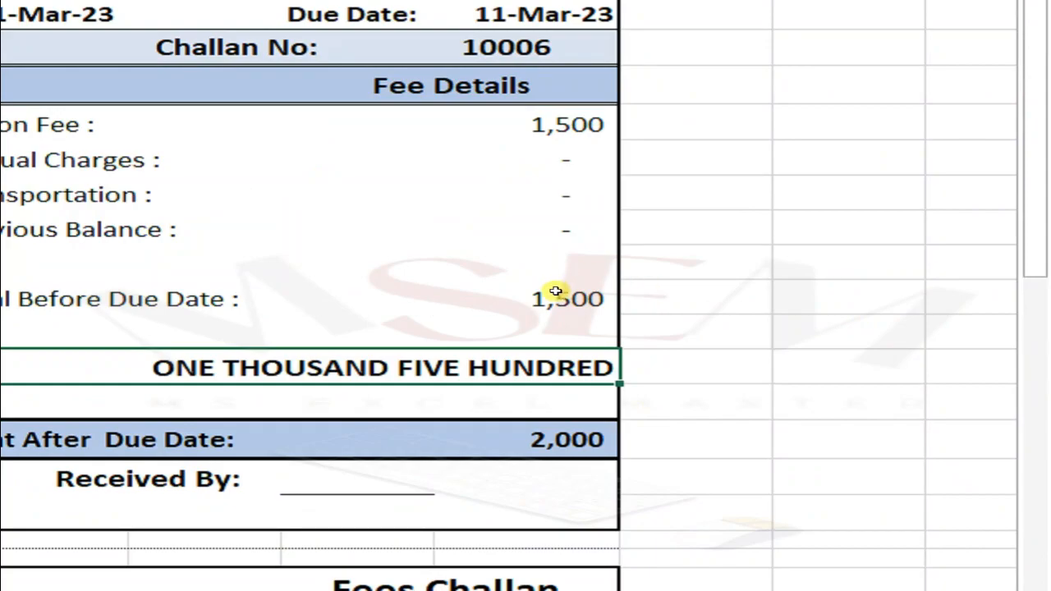
Test the locked Total Before Due Date cell and review the voucher copies below.
left_click(556, 299)
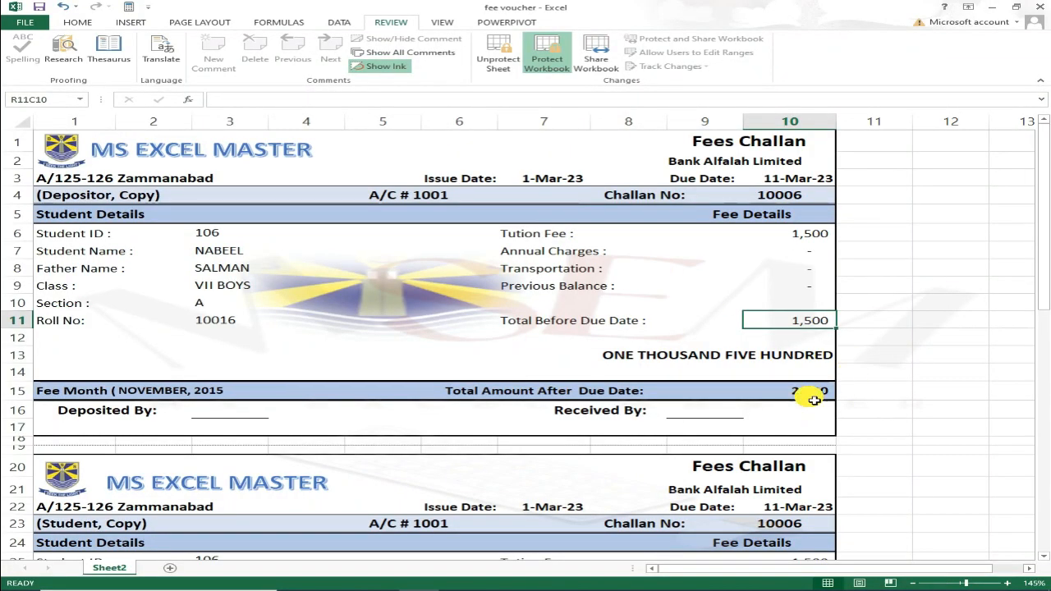
scroll(189, 395, "down", 6)
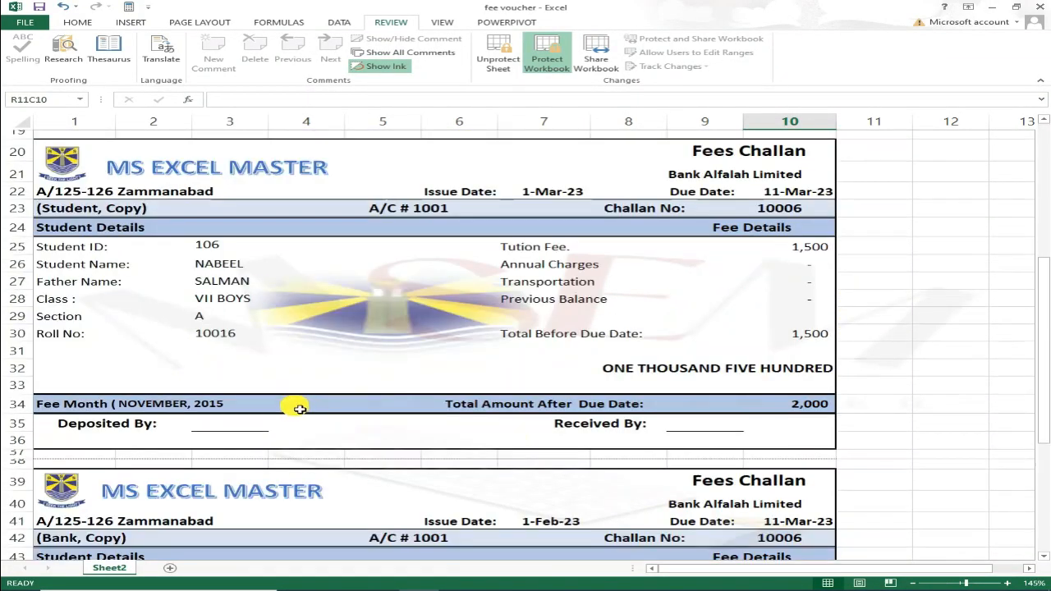
scroll(383, 310, "down", 1)
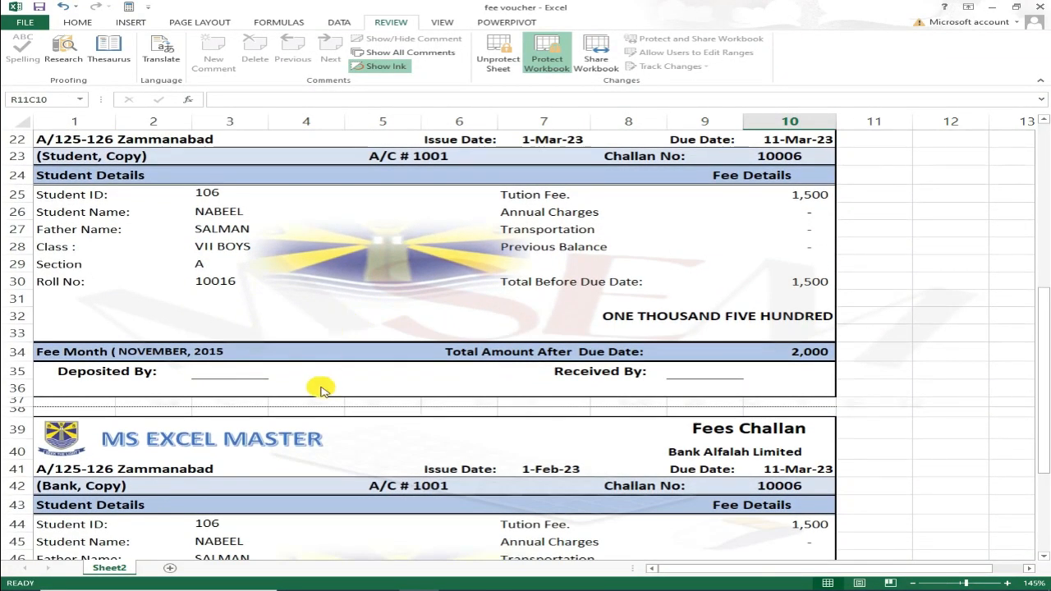
scroll(316, 399, "down", 3)
scroll(377, 396, "down", 1)
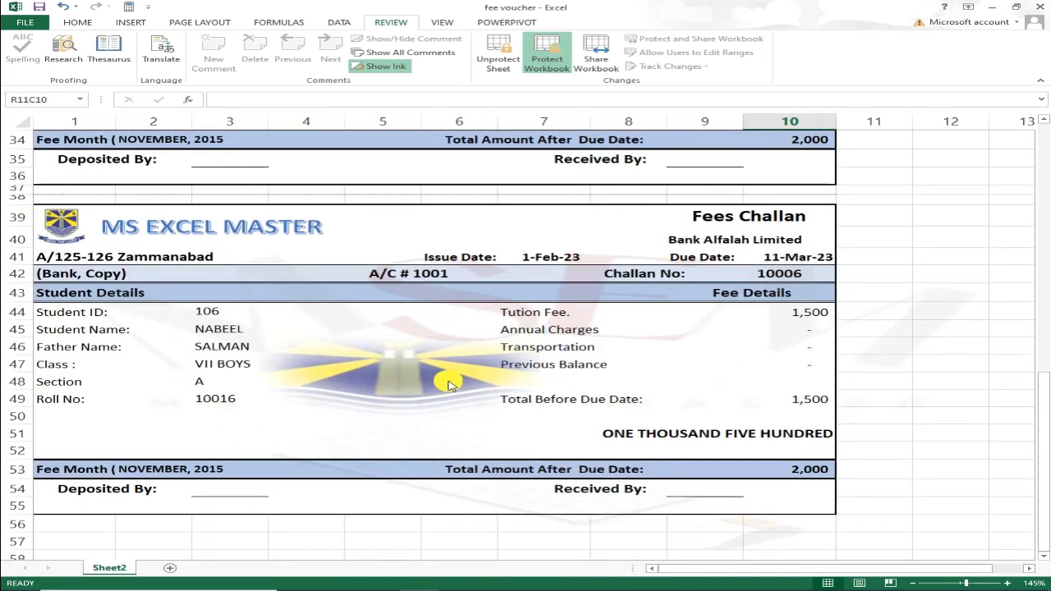
scroll(449, 386, "up", 11)
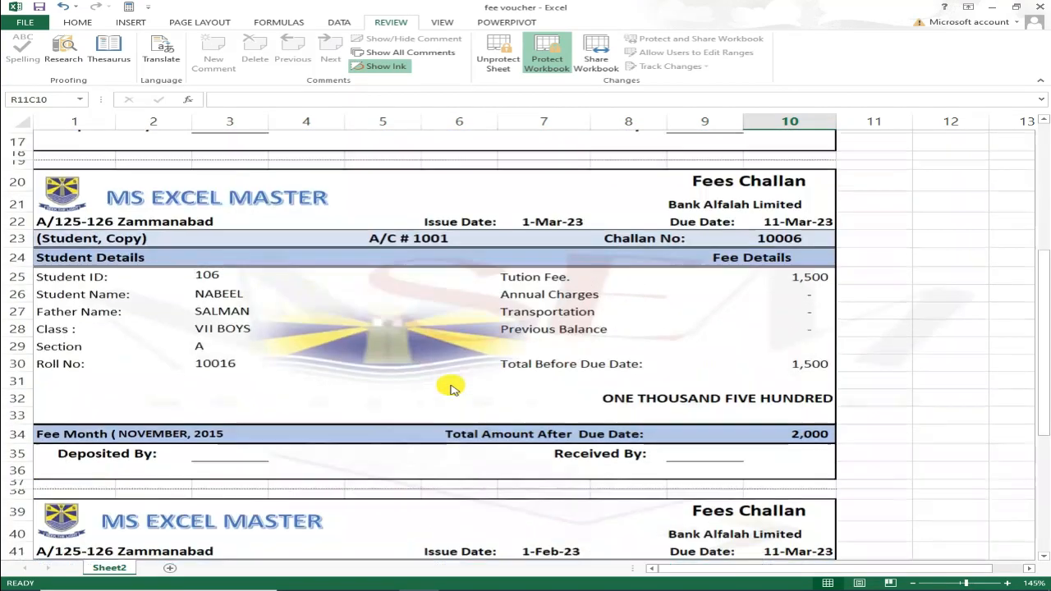
left_click(873, 250)
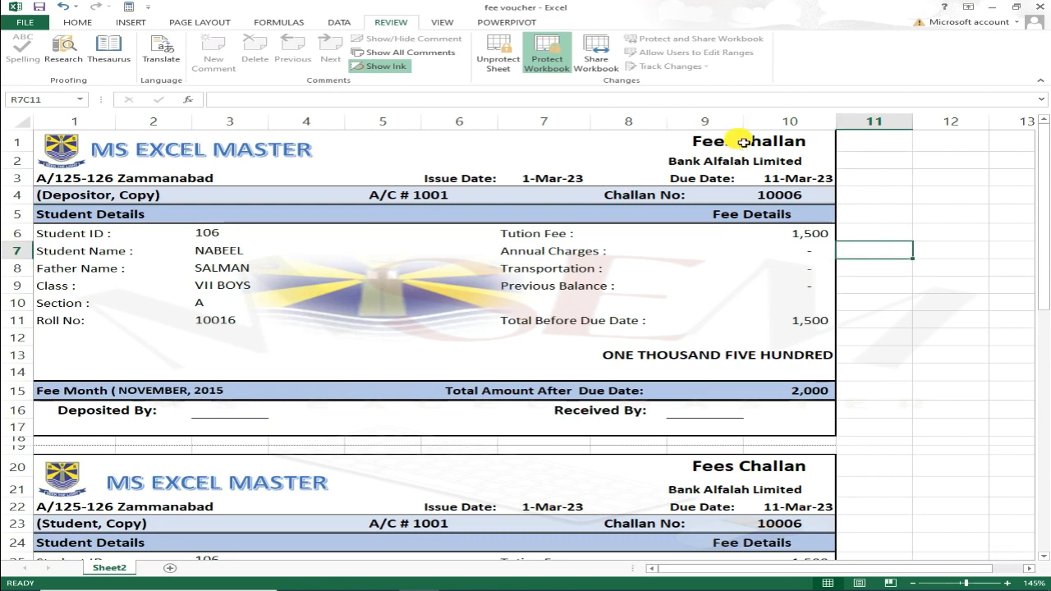